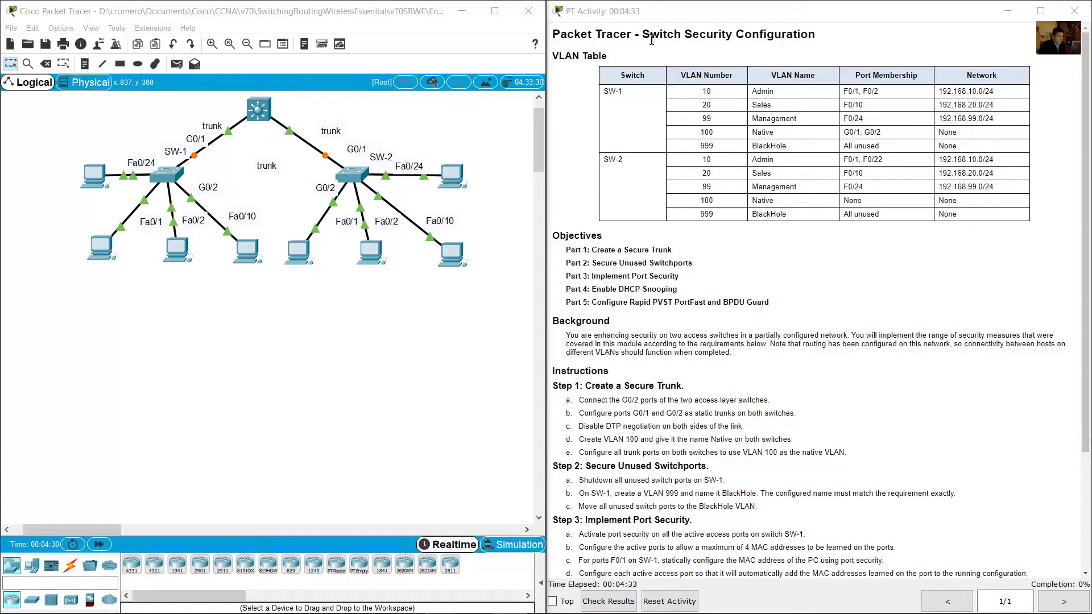
# Step: Review the activity's VLAN table, checking VLAN numbers, names, port membership and networks for SW-1 and SW-2
pyautogui.moveTo(639, 34); pyautogui.dragTo(814, 34)
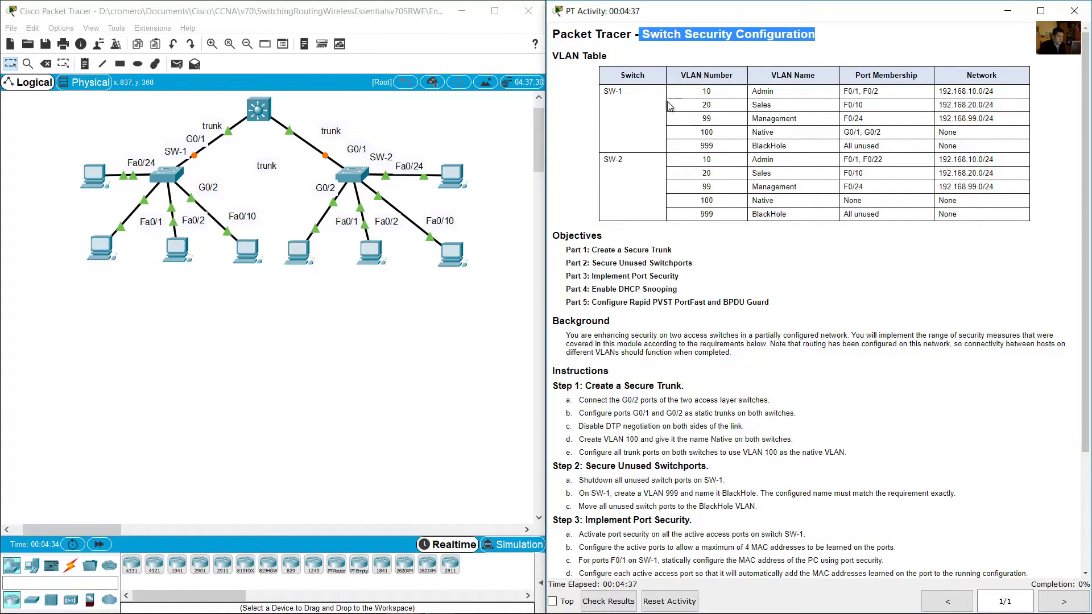
pyautogui.click(604, 100)
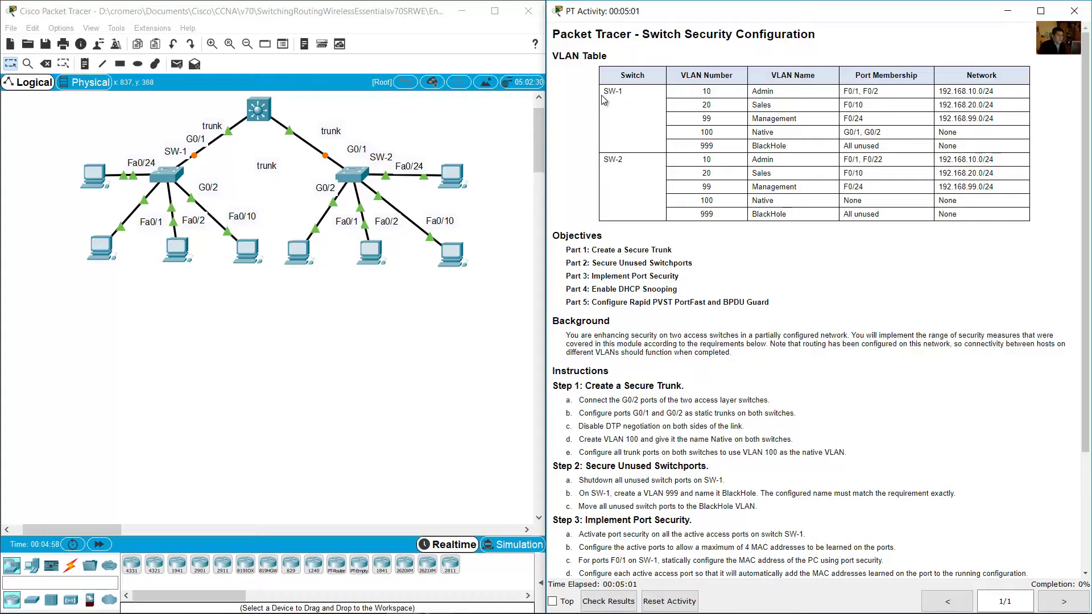
pyautogui.moveTo(602, 96); pyautogui.dragTo(976, 143)
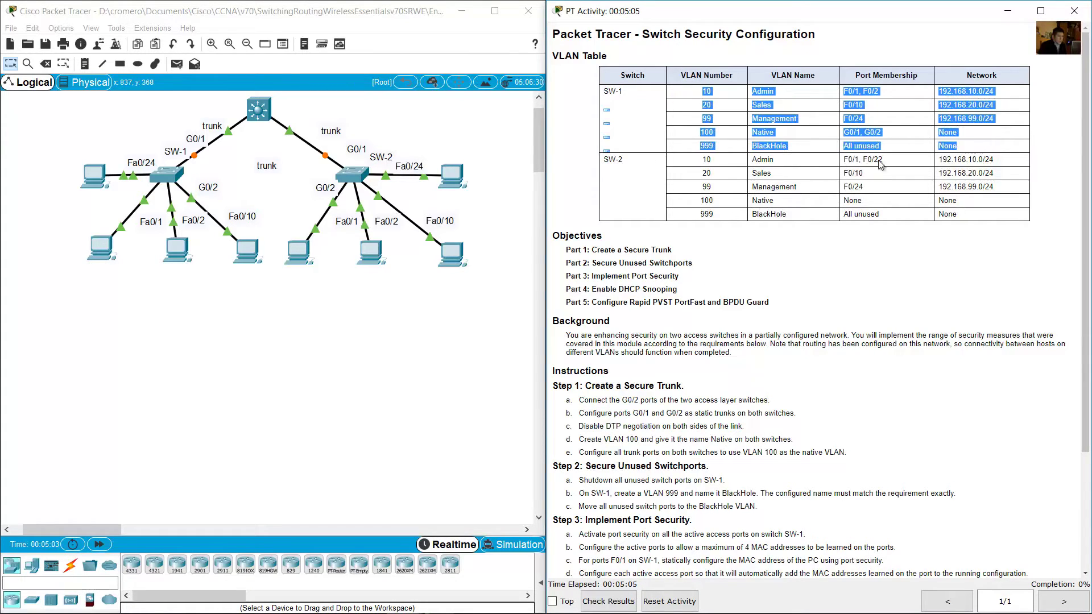
pyautogui.moveTo(703, 160); pyautogui.dragTo(968, 218)
pyautogui.moveTo(699, 102)
pyautogui.mouseDown()
pyautogui.moveTo(736, 94)
pyautogui.moveTo(711, 93)
pyautogui.mouseUp()
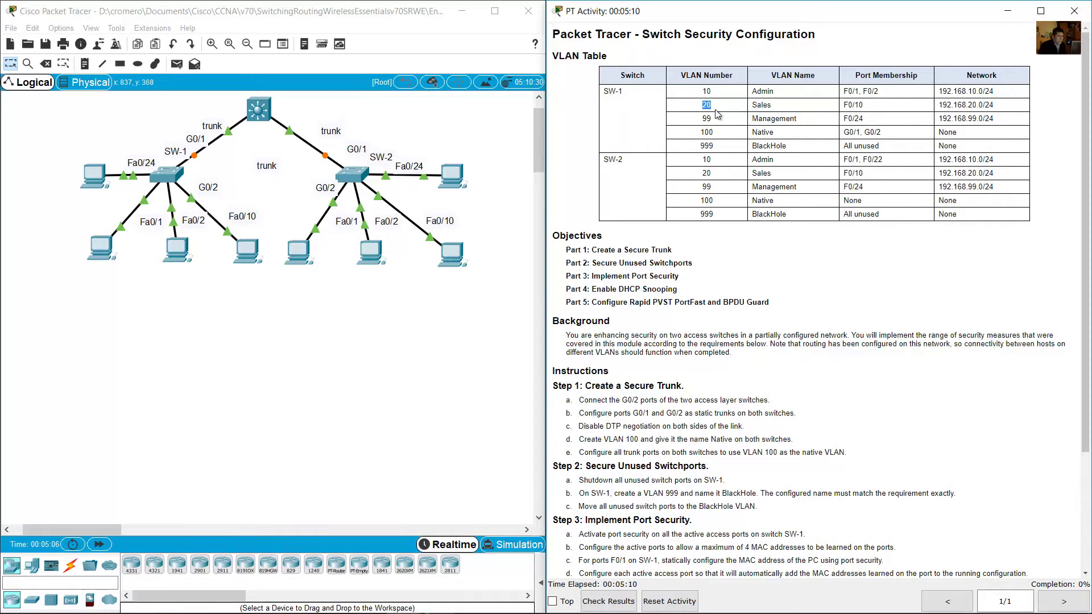
pyautogui.moveTo(713, 130)
pyautogui.mouseDown()
pyautogui.moveTo(702, 147)
pyautogui.moveTo(724, 140)
pyautogui.mouseUp()
pyautogui.click(854, 101)
pyautogui.moveTo(848, 91); pyautogui.dragTo(899, 159)
pyautogui.click(898, 148)
pyautogui.moveTo(945, 91); pyautogui.dragTo(975, 126)
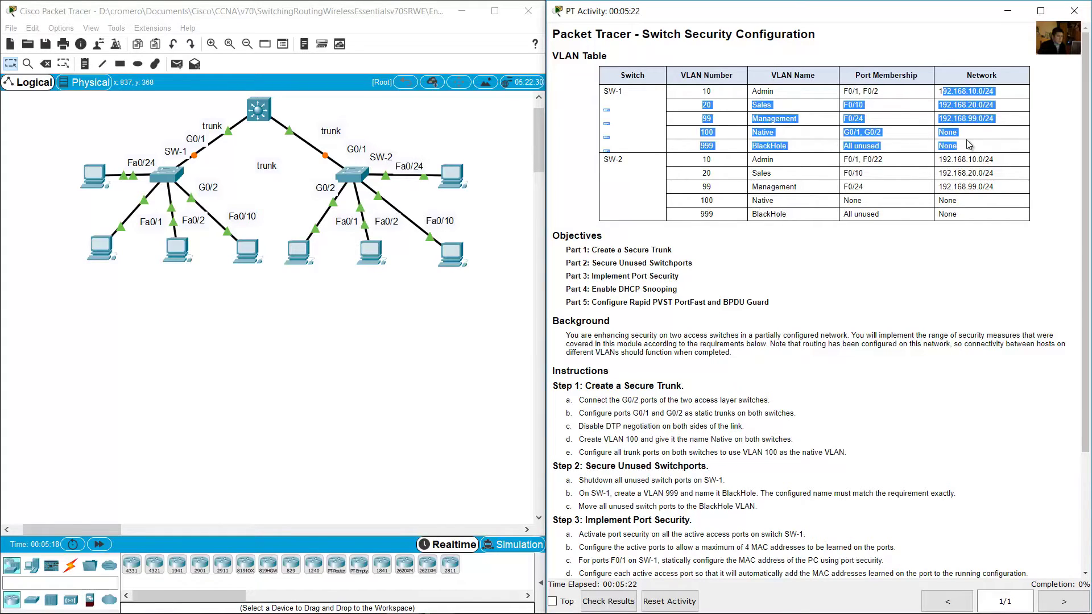
# Step: Read the Create a Secure Trunk instructions, starting with the item on connecting the two access switches' G0/2 ports
pyautogui.scroll(-3, 694, 348)
pyautogui.scroll(-1, 694, 348)
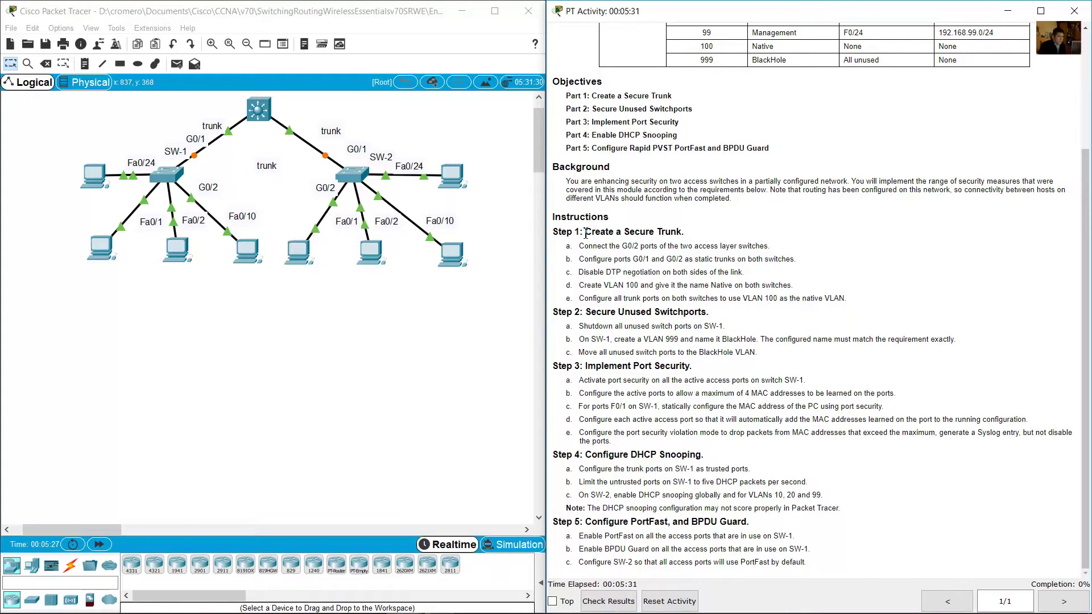
pyautogui.moveTo(599, 235); pyautogui.dragTo(700, 239)
pyautogui.click(669, 256)
pyautogui.moveTo(580, 247); pyautogui.dragTo(762, 246)
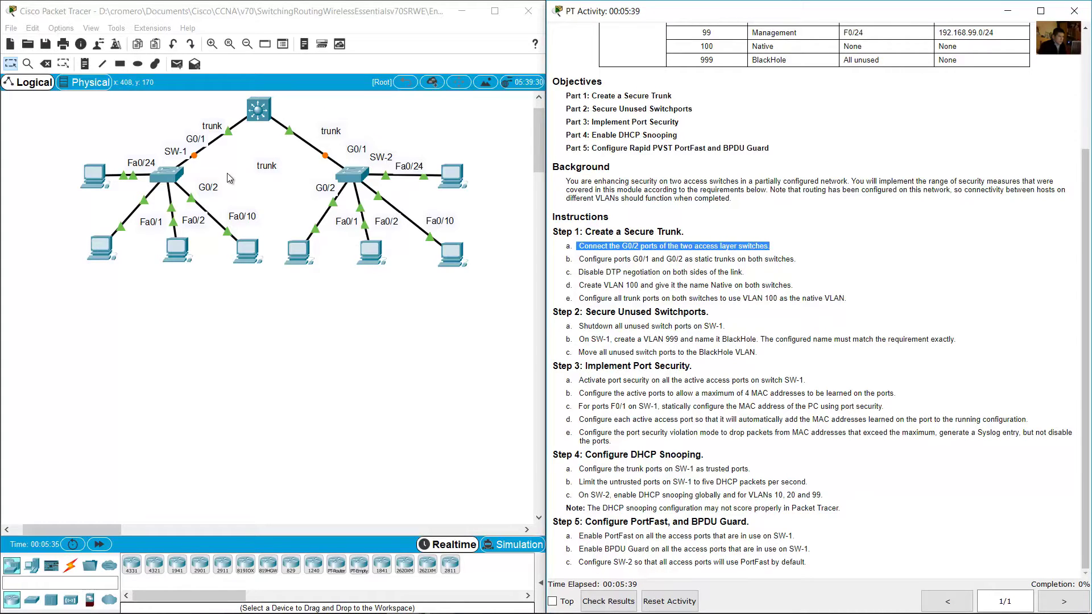
# Step: Turn on Show Device Name Labels in the interface preferences
pyautogui.click(212, 162)
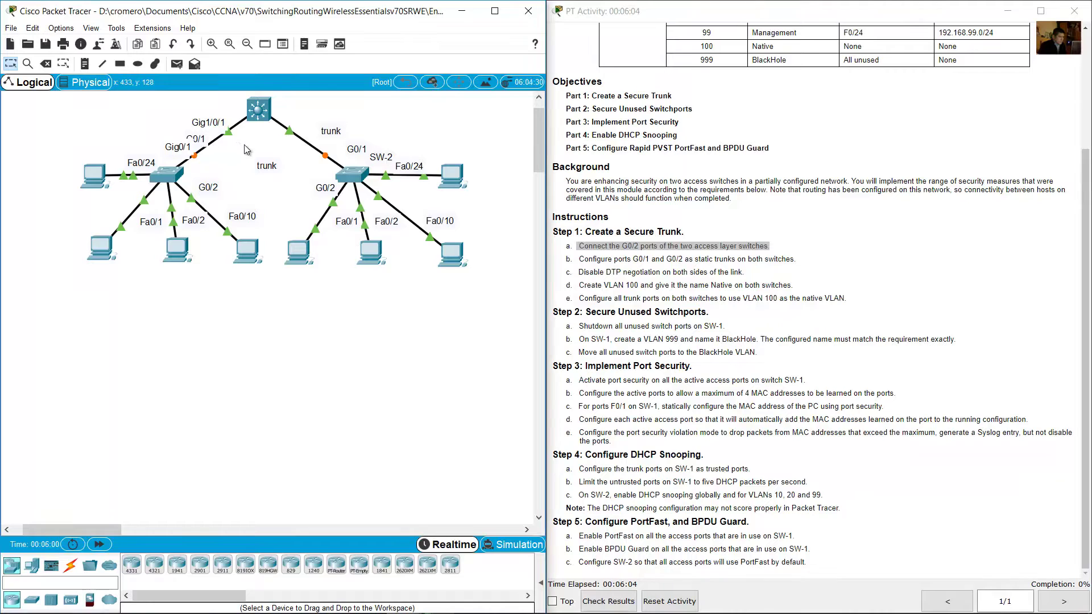
pyautogui.click(61, 28)
pyautogui.press('Escape')
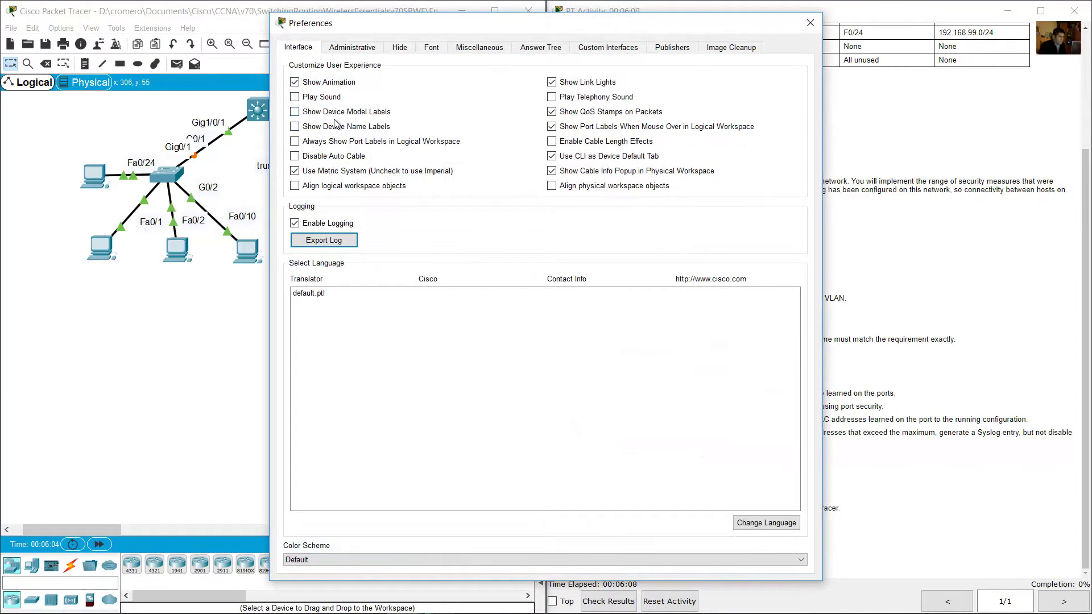
pyautogui.click(344, 131)
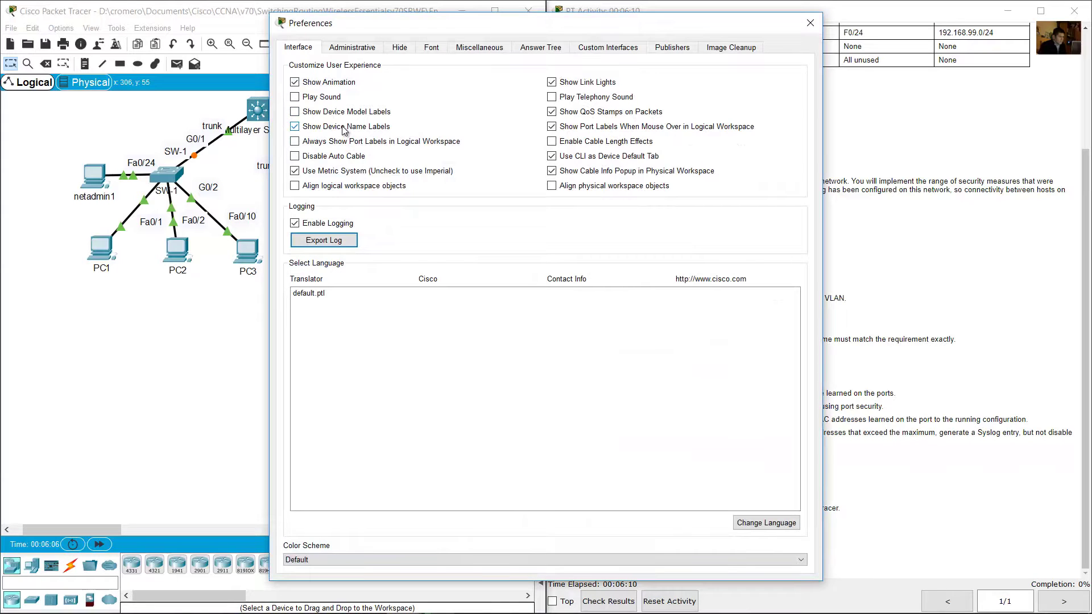
pyautogui.click(798, 25)
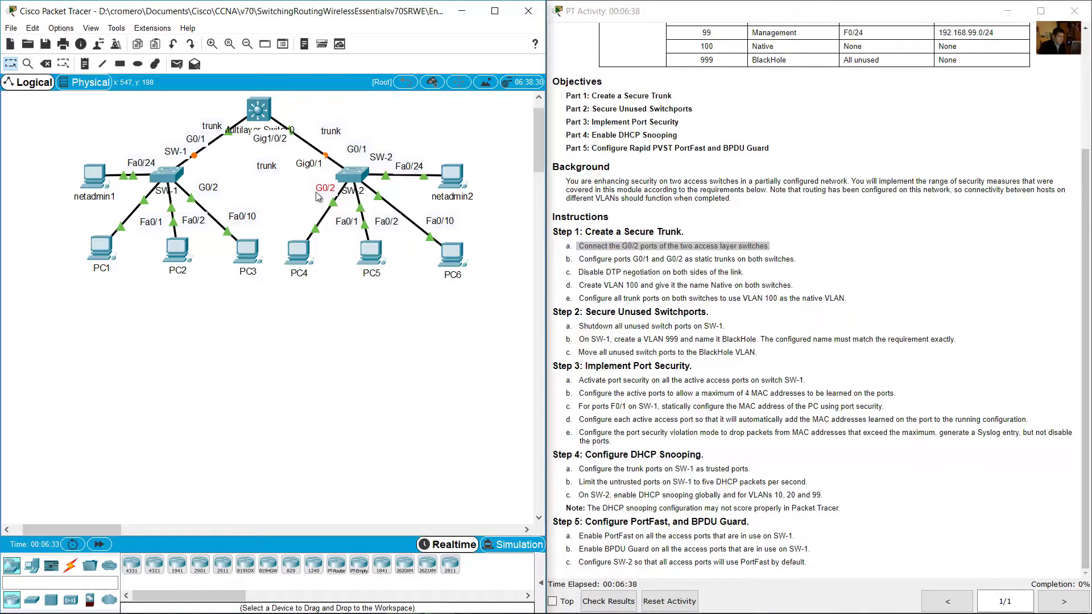
# Step: Connect SW-1's GigabitEthernet0/2 port to SW-2's GigabitEthernet0/2 port with a copper straight-through cable
pyautogui.click(75, 566)
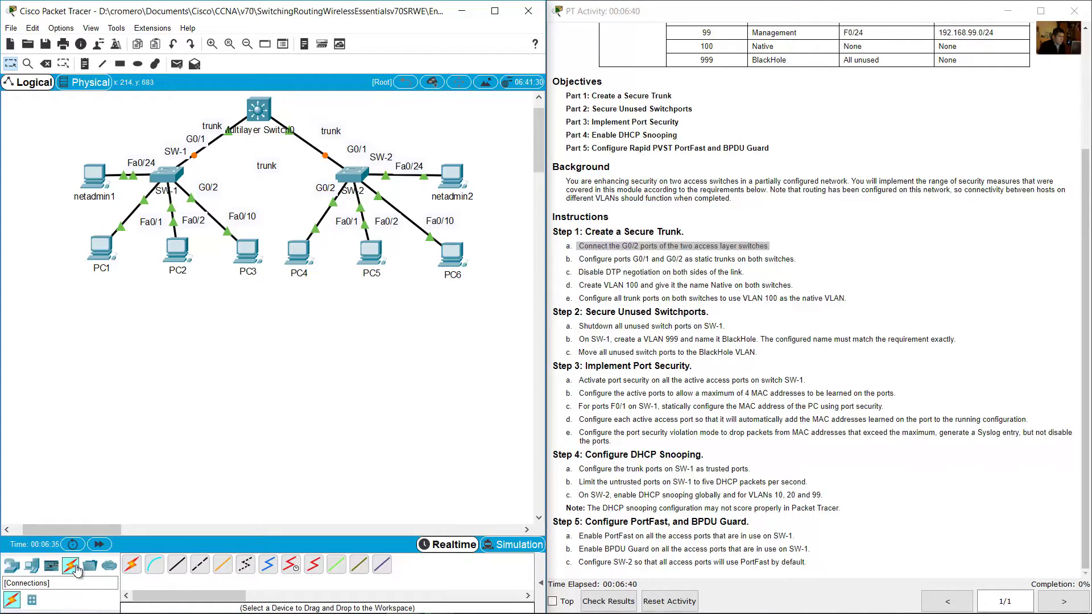
pyautogui.click(176, 573)
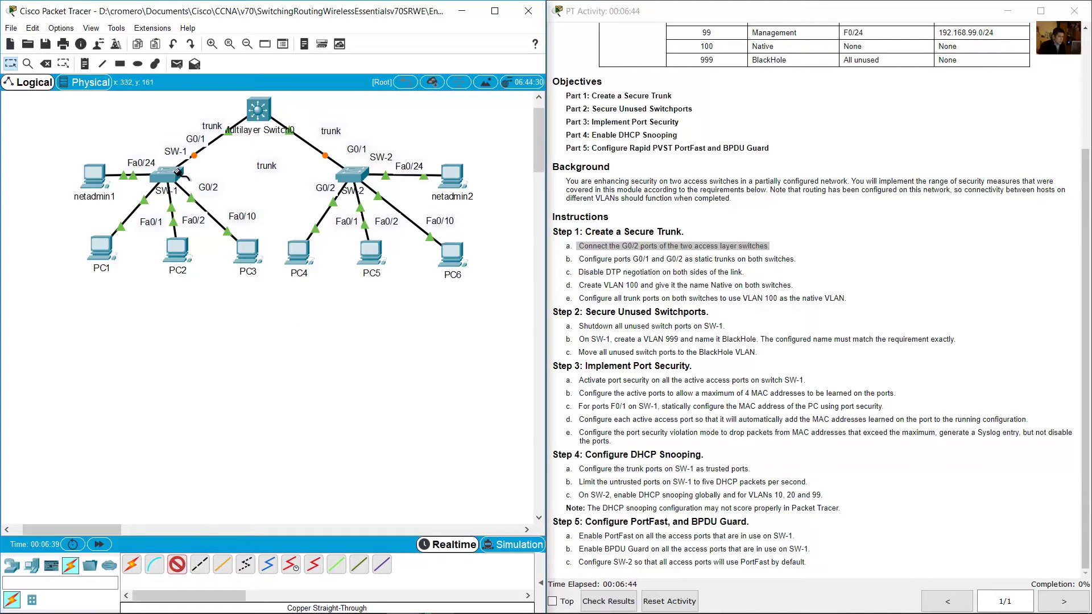
pyautogui.click(166, 176)
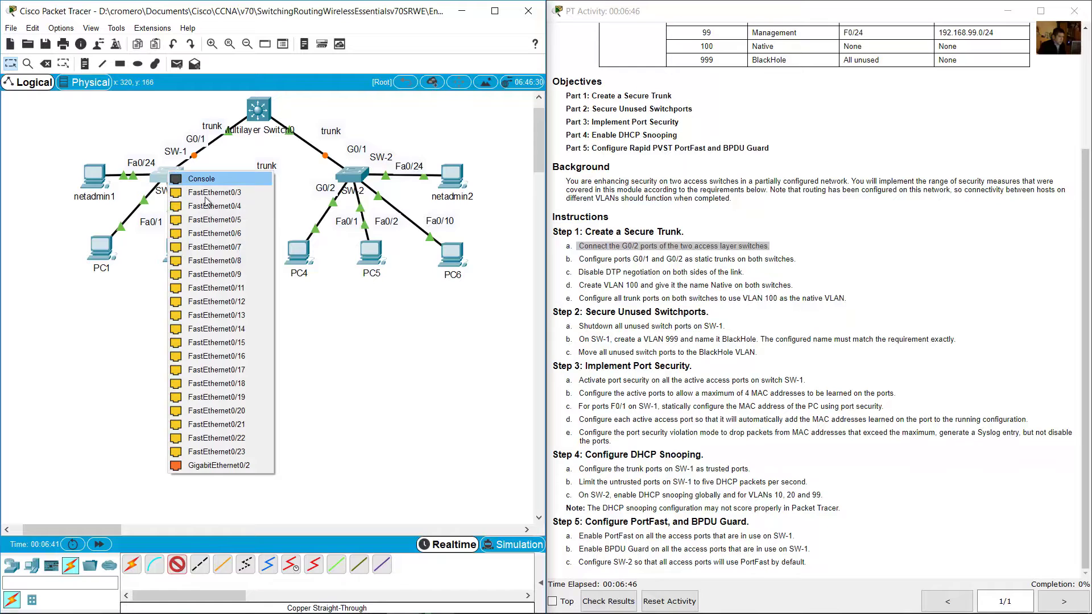
pyautogui.click(234, 465)
pyautogui.click(352, 176)
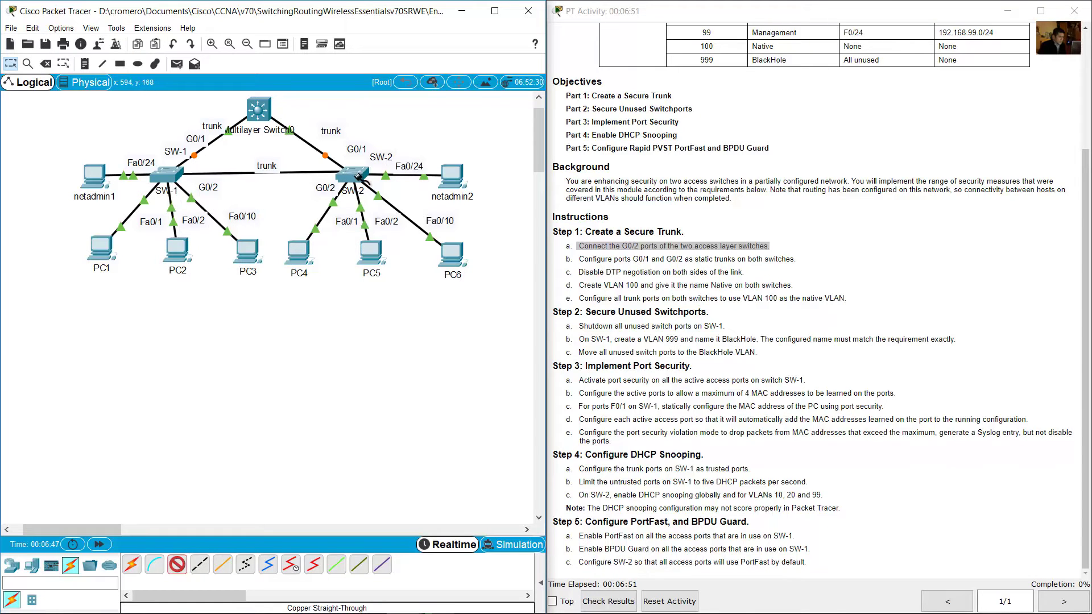
pyautogui.click(352, 175)
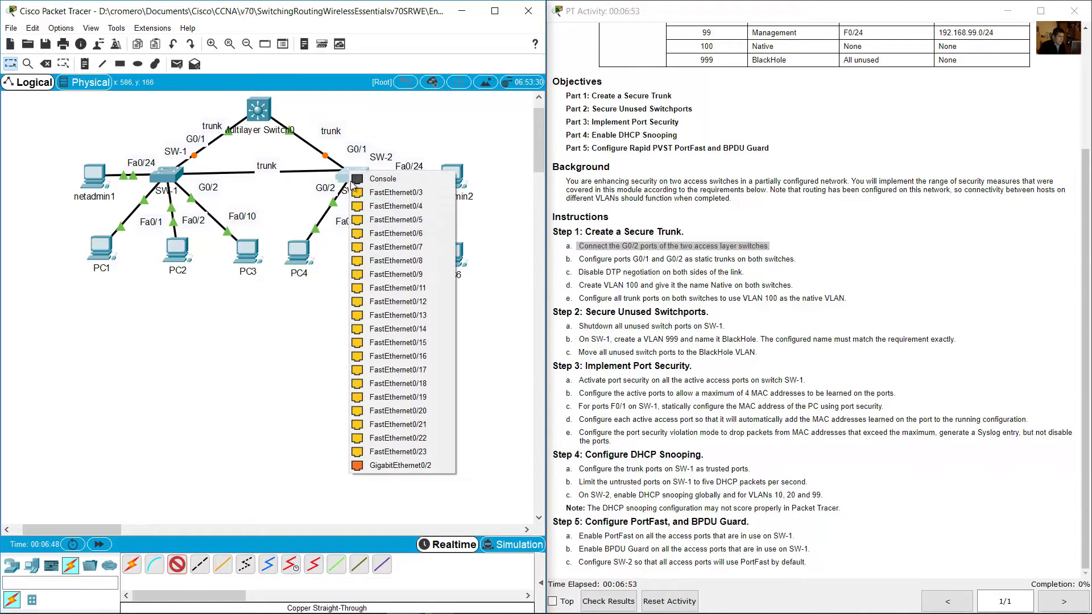
pyautogui.click(374, 466)
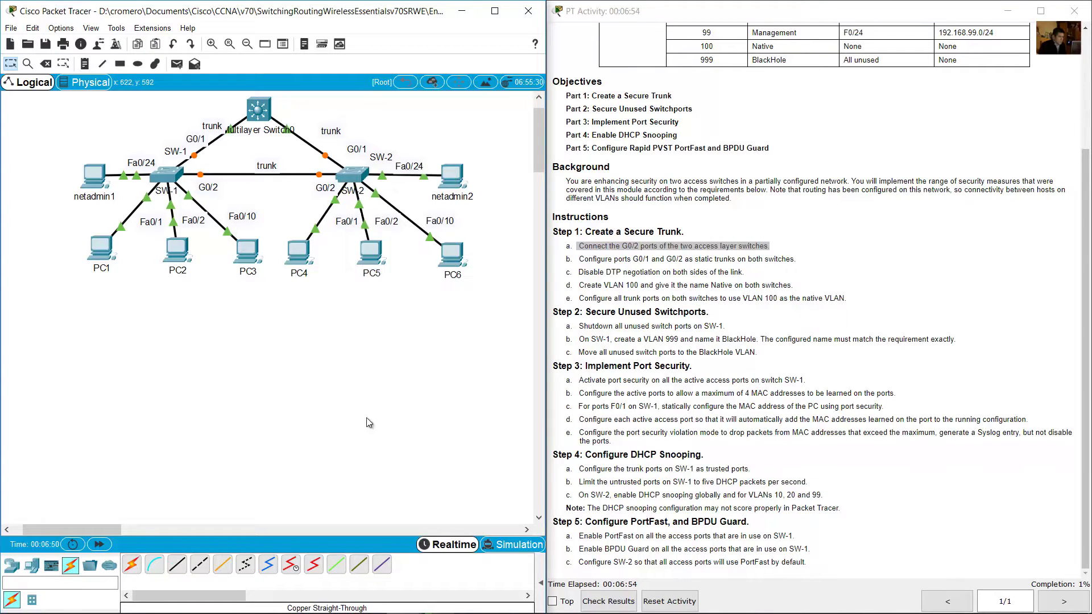
# Step: Check the static trunk instruction, then open SW-1's command line, moving and widening its window below the switches
pyautogui.click(731, 327)
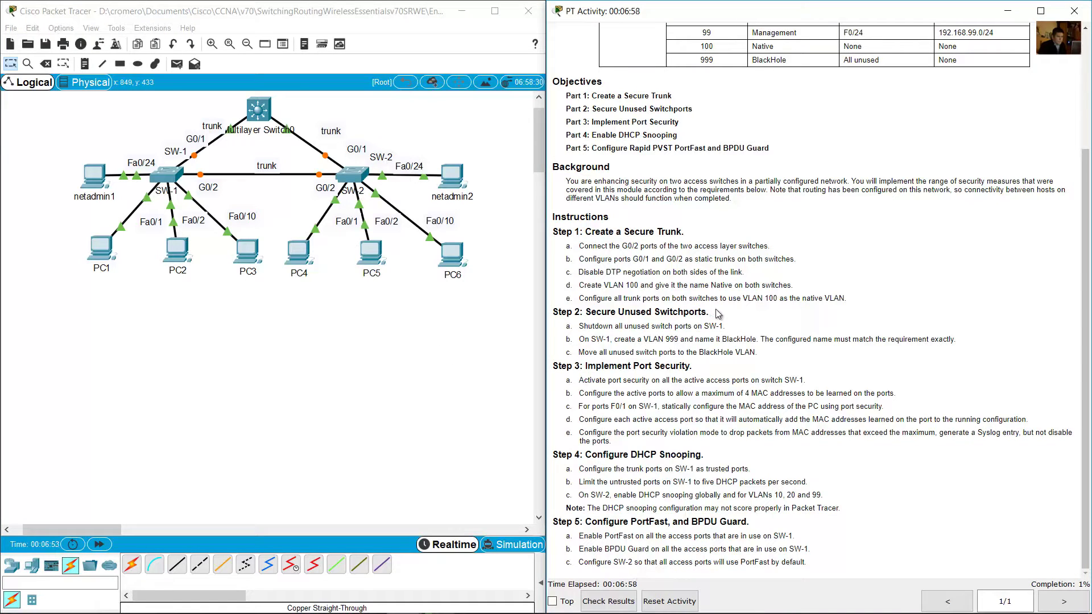
pyautogui.moveTo(584, 260); pyautogui.dragTo(799, 260)
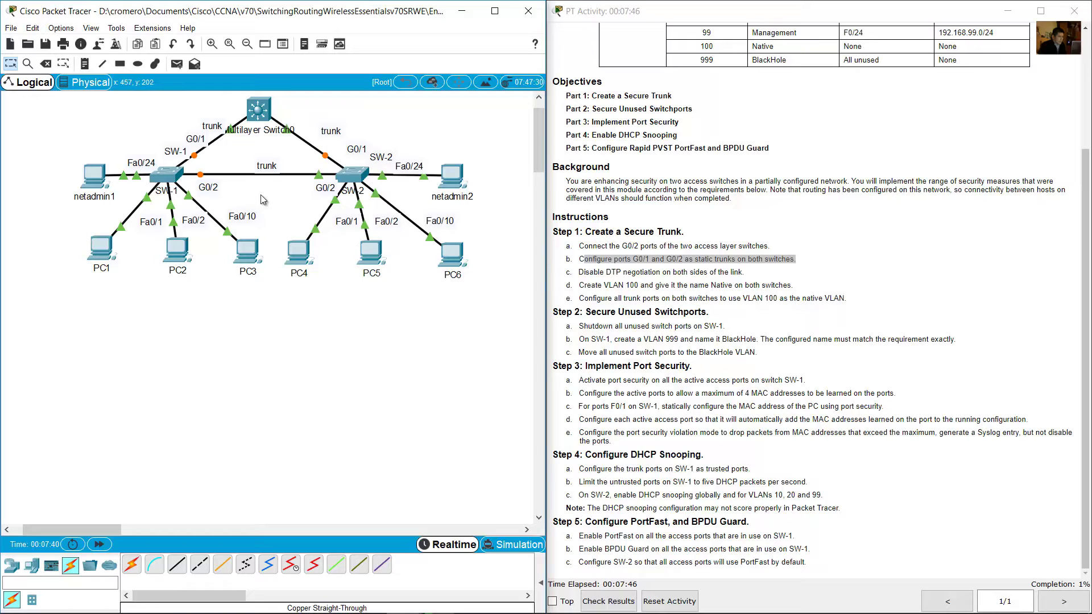
pyautogui.click(172, 180)
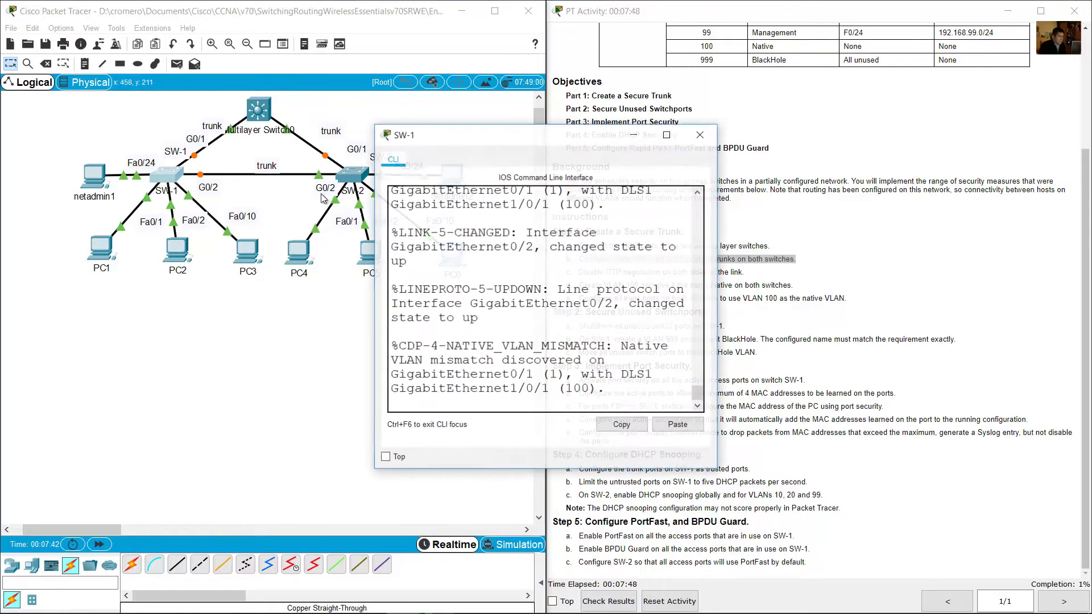
pyautogui.moveTo(486, 141); pyautogui.dragTo(114, 281)
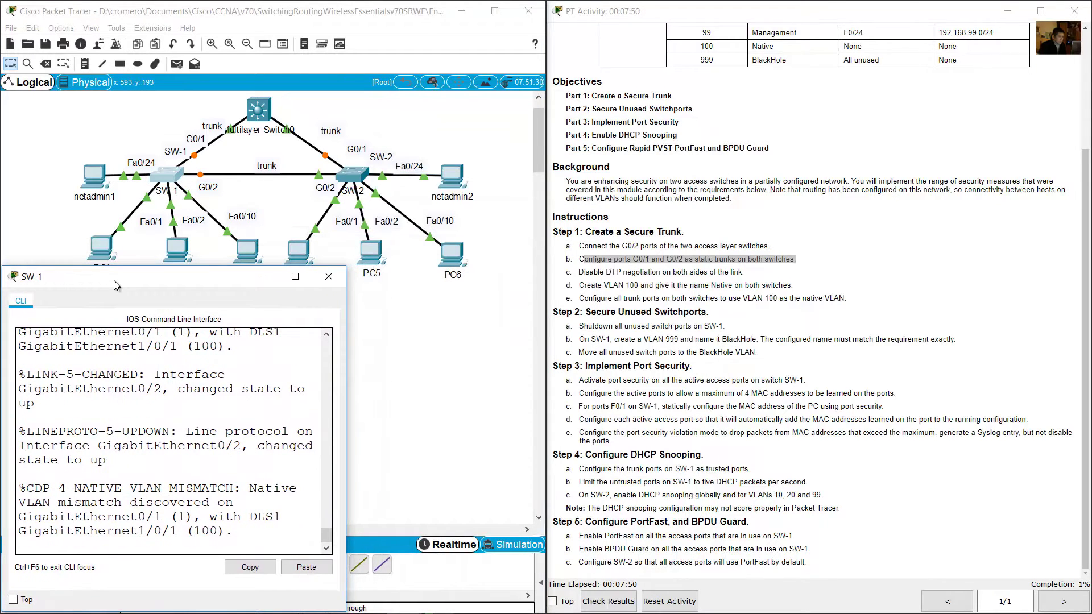
pyautogui.moveTo(350, 267); pyautogui.dragTo(608, 260)
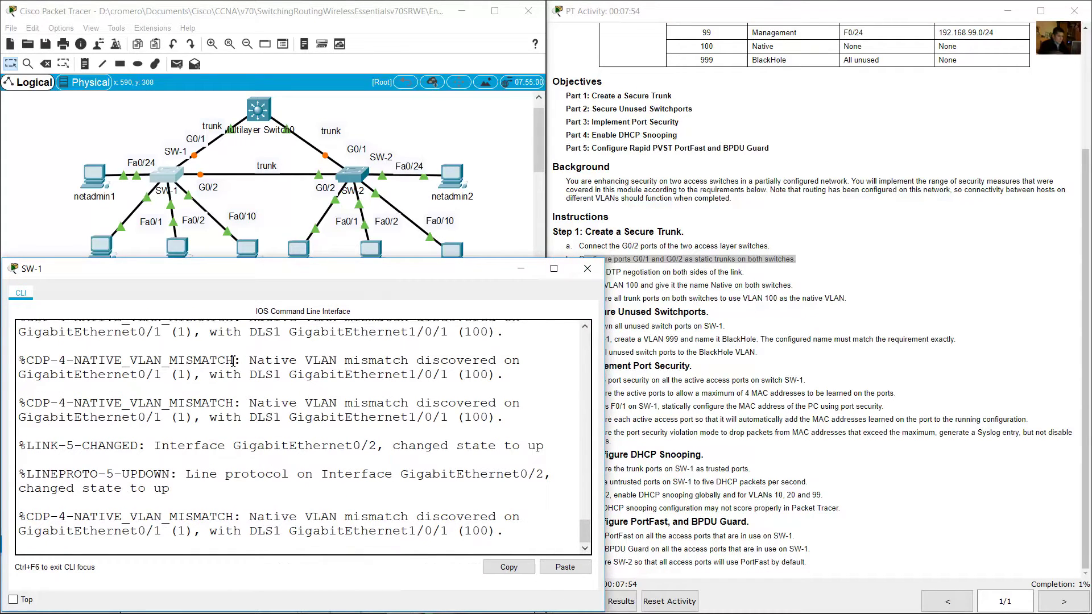
# Step: Enter privileged mode and global configuration mode on SW-1 with en and conf term
pyautogui.press('Return')
pyautogui.write('en')
pyautogui.press('Return')
pyautogui.write('conf term')
pyautogui.press('Return')
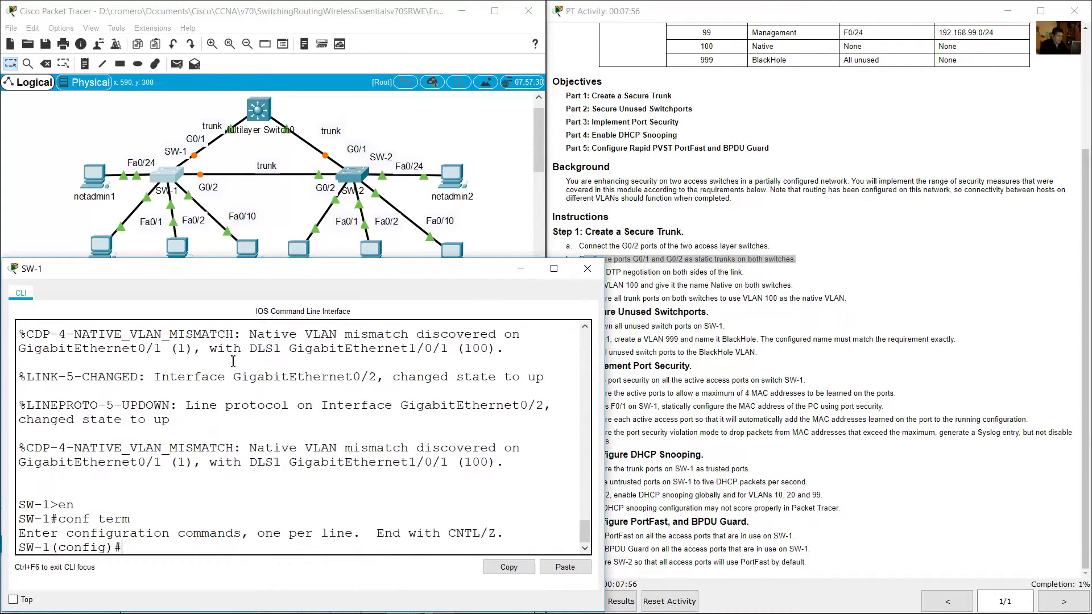
# Step: Configure SW-1's interface range g0/1-2 as static trunks with switchport mode trunk
pyautogui.write('int range')
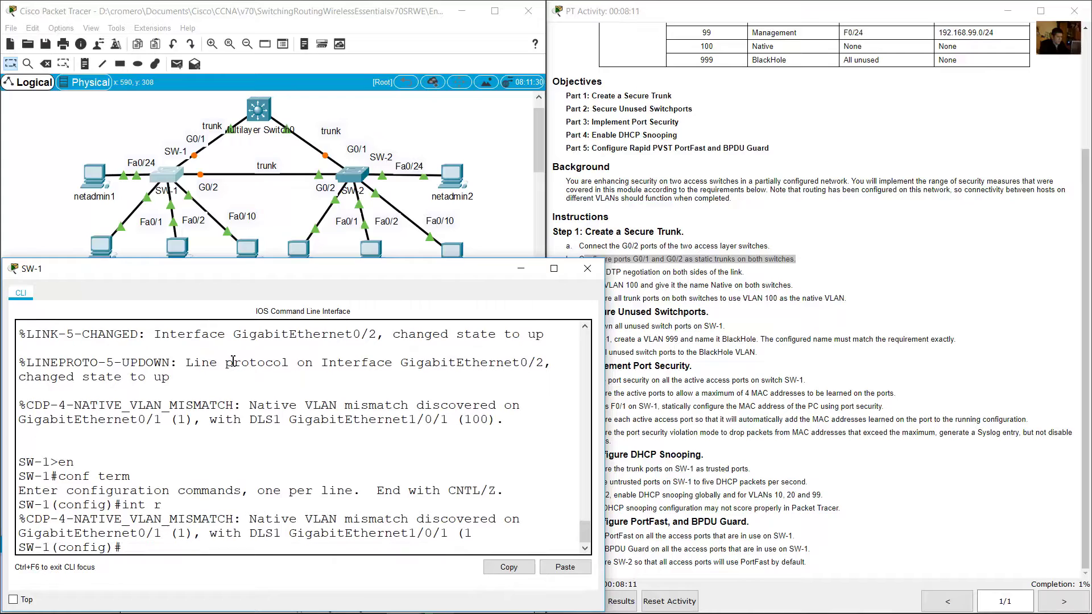
pyautogui.write('range g0/1-2')
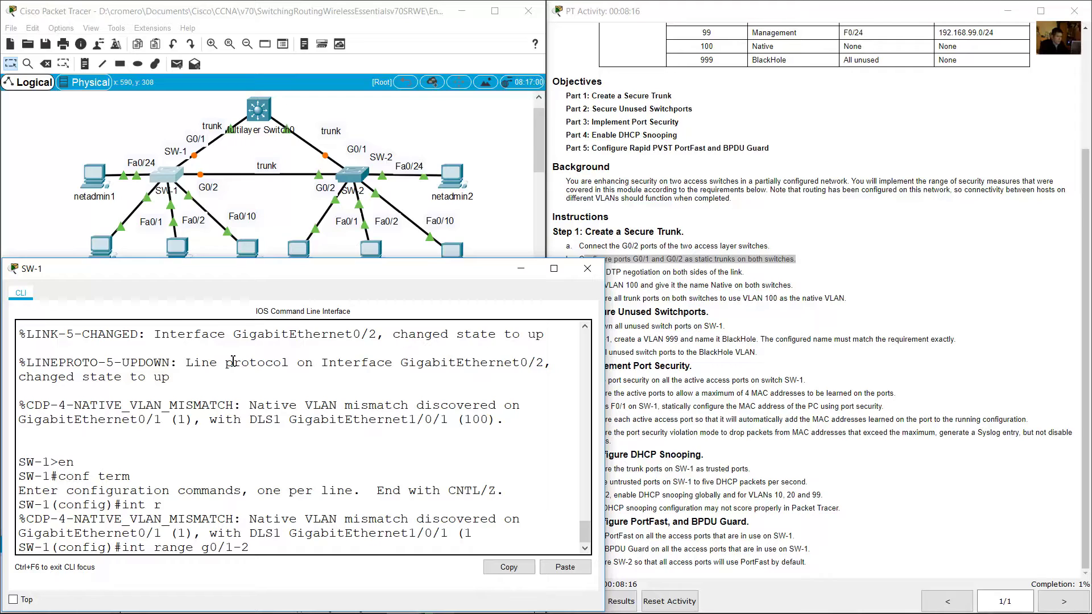
pyautogui.press('Return')
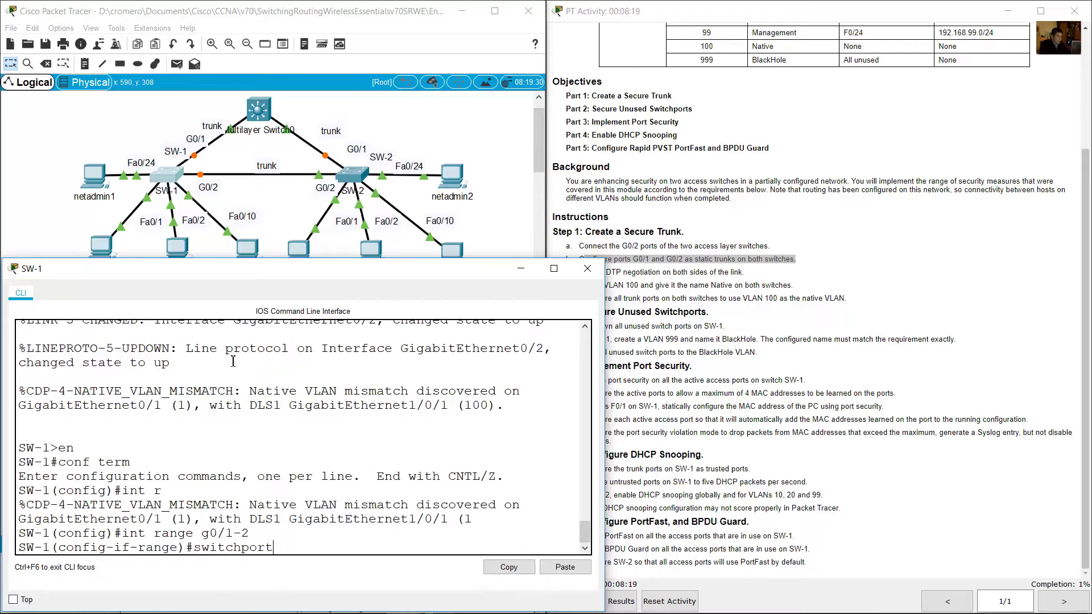
pyautogui.write('switchport mode trunk')
pyautogui.press('Return')
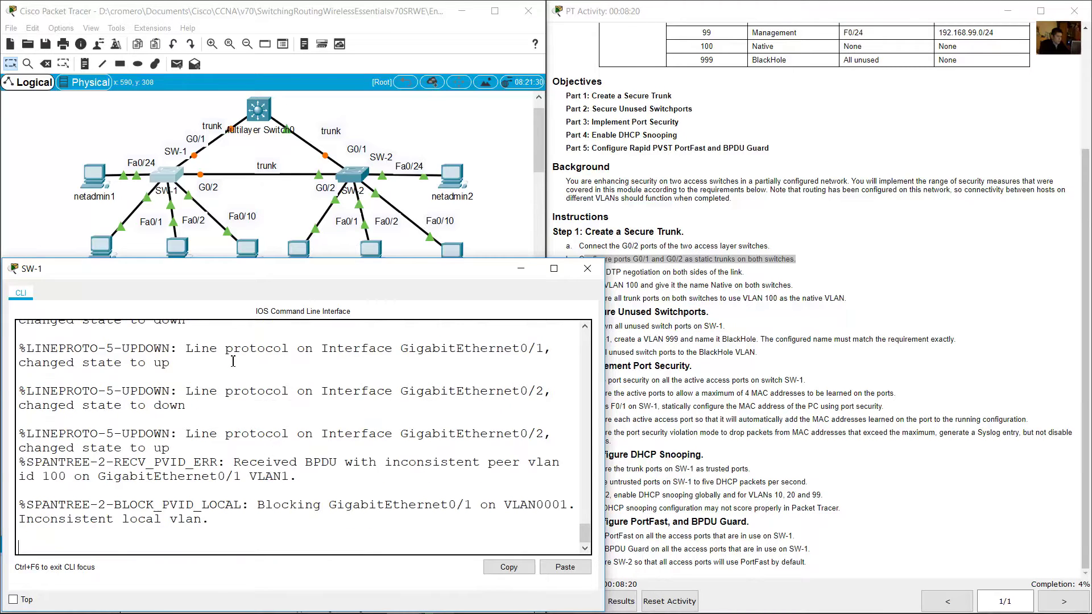
# Step: Disable DTP negotiation on SW-1's G0/1 and G0/2 trunk ports with switchport nonegotiate
pyautogui.scroll(3, 284, 442)
pyautogui.moveTo(122, 357); pyautogui.dragTo(421, 373)
pyautogui.hotkey('ctrl', 'c')
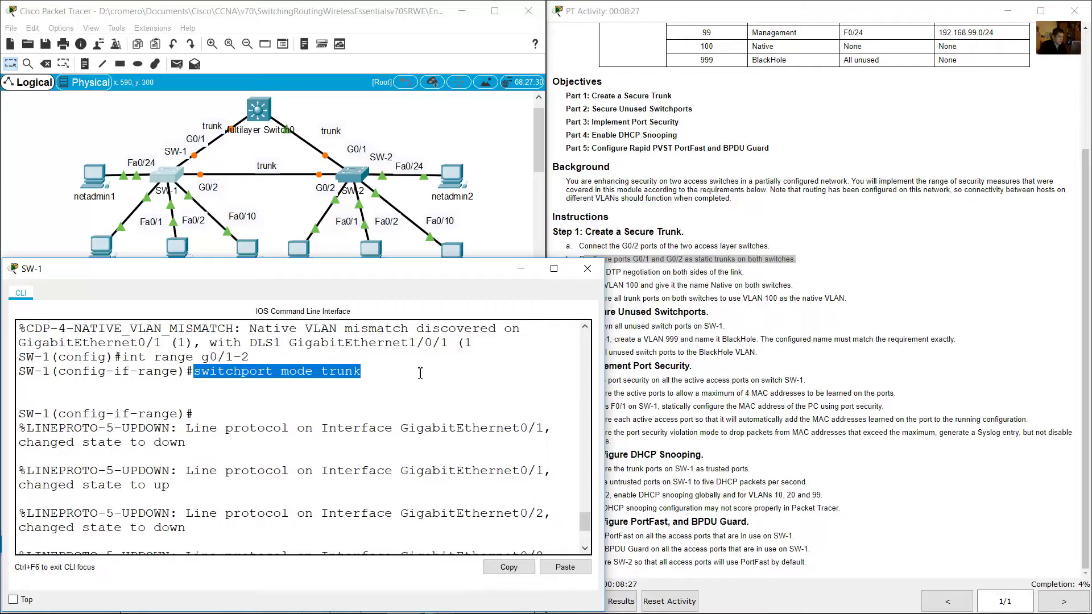
pyautogui.click(658, 315)
pyautogui.moveTo(578, 272); pyautogui.dragTo(744, 272)
pyautogui.click(333, 472)
pyautogui.press('Return')
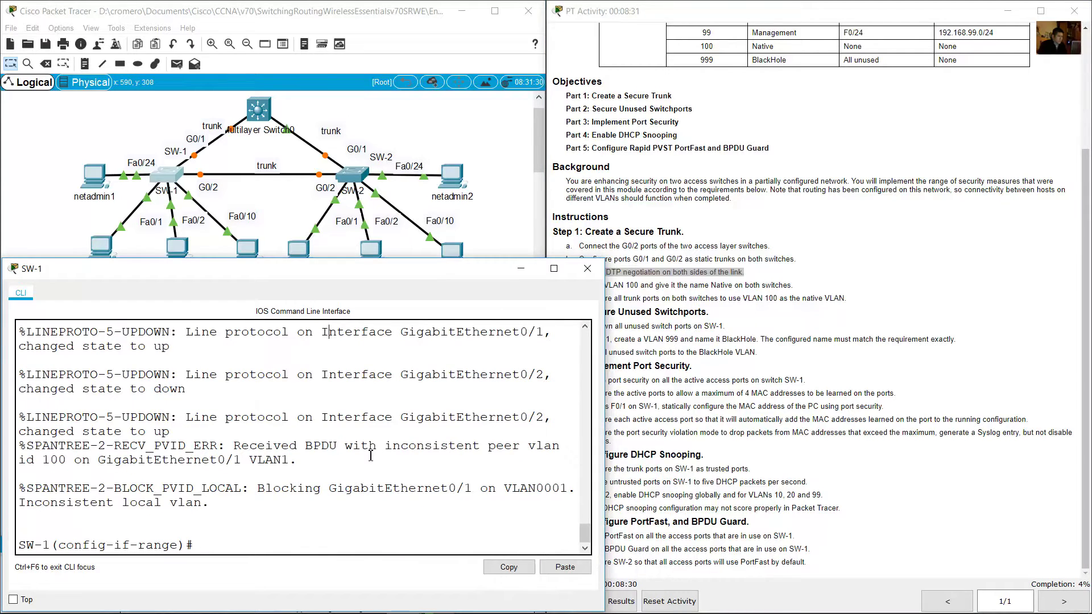
pyautogui.hotkey('ctrl', 'v')
pyautogui.write('te')
pyautogui.press('Return')
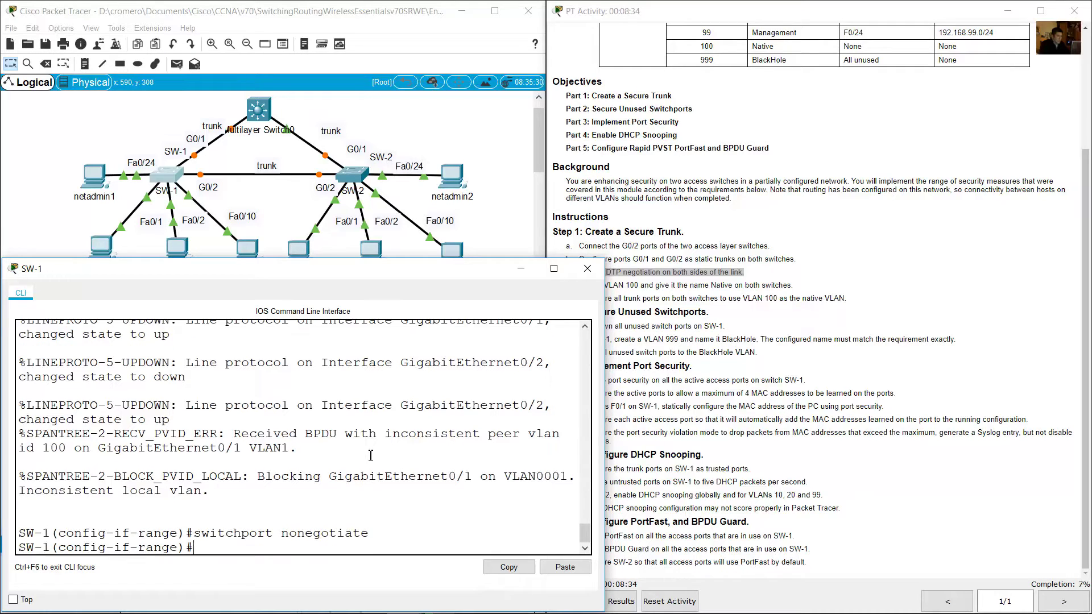
# Step: Check the VLAN 100 instruction, then leave interface configuration on SW-1 and create VLAN 100
pyautogui.click(729, 342)
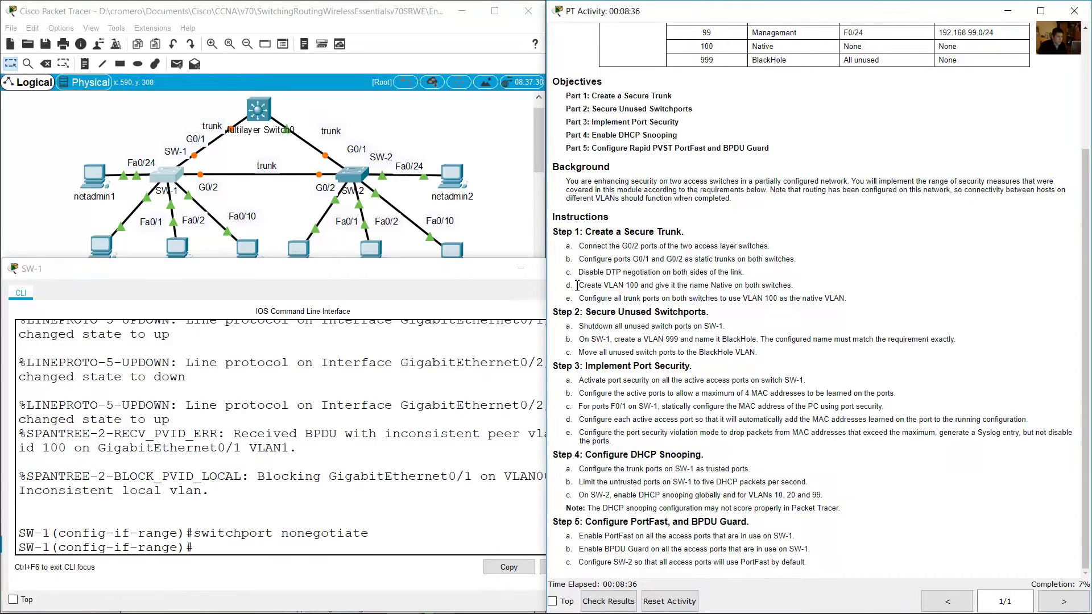
pyautogui.moveTo(593, 286); pyautogui.dragTo(800, 291)
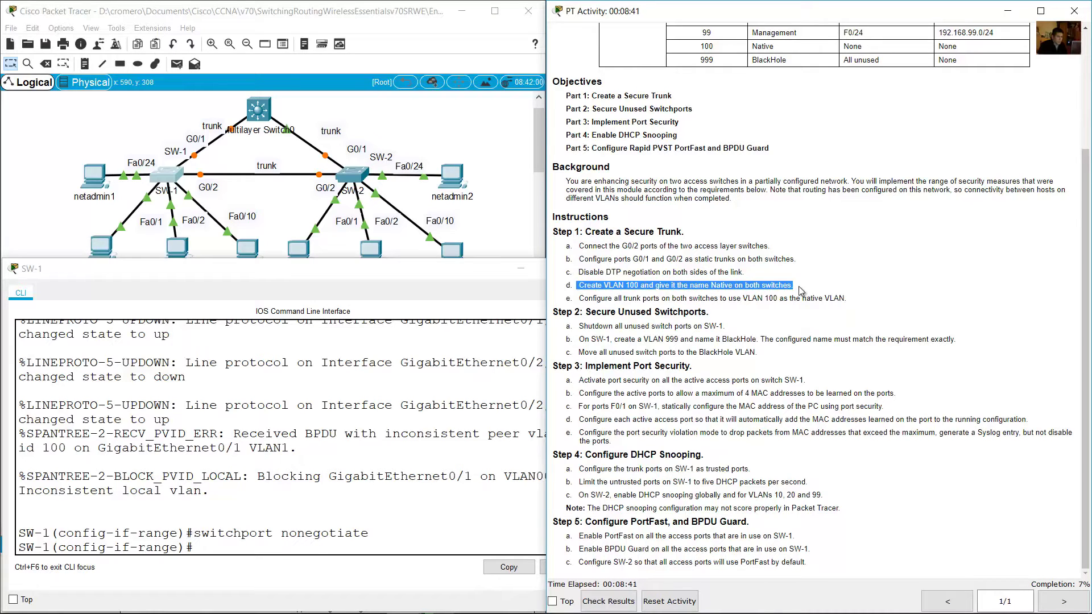
pyautogui.click(289, 550)
pyautogui.write('exit')
pyautogui.press('Return')
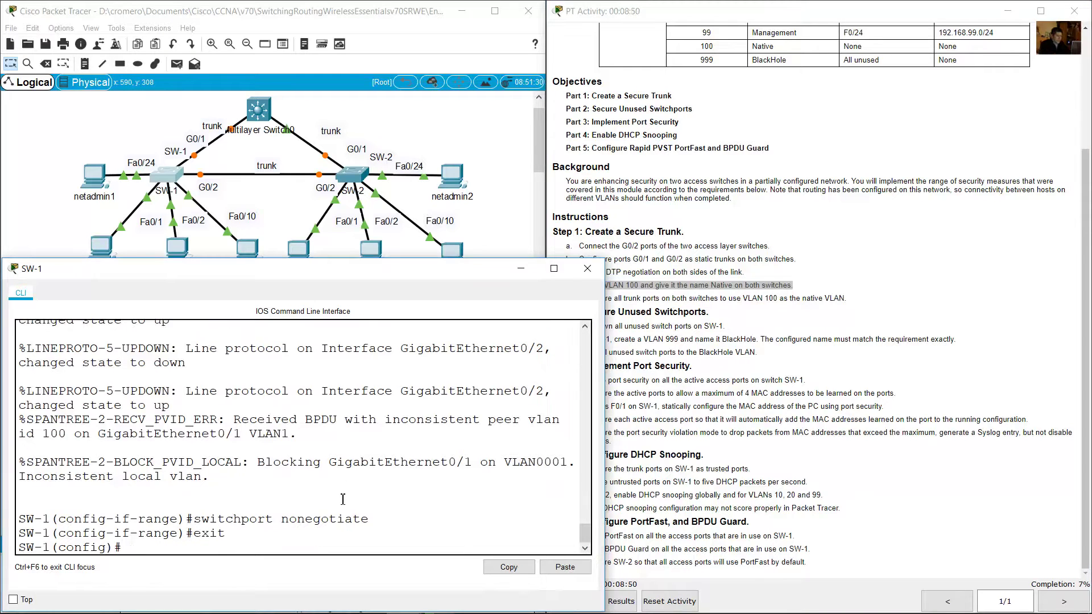
pyautogui.press('Return')
pyautogui.moveTo(115, 478); pyautogui.dragTo(2, 487)
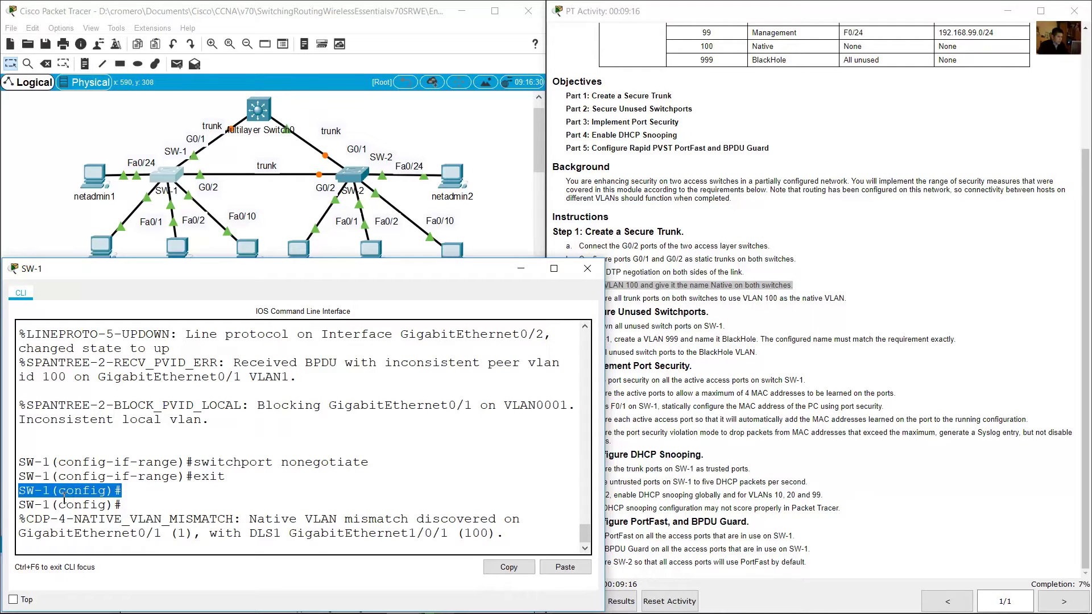
pyautogui.click(156, 505)
pyautogui.press('Return')
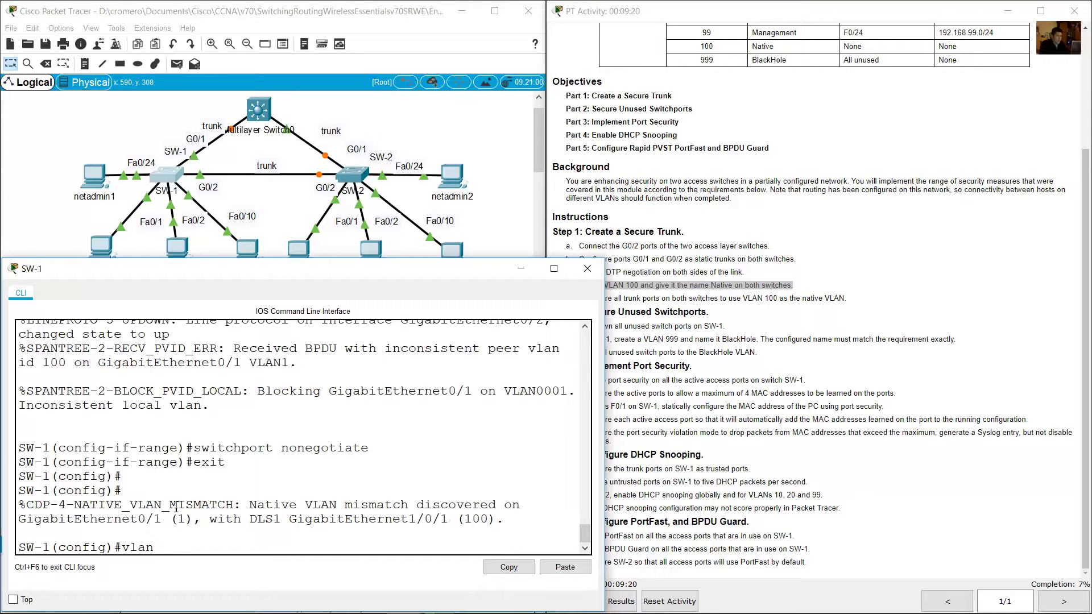
pyautogui.press('Return')
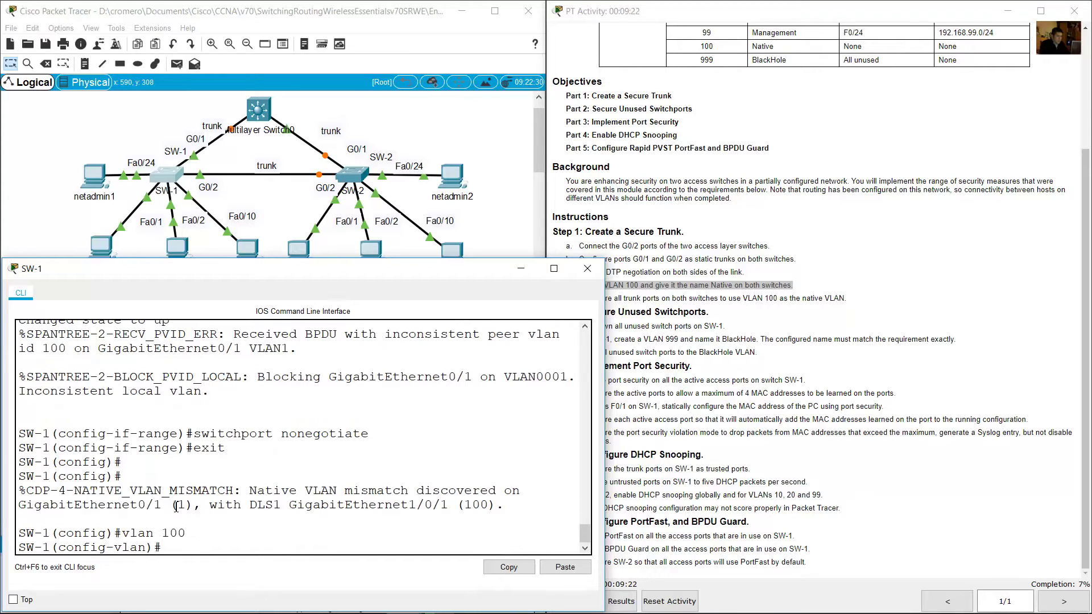
# Step: Name SW-1's VLAN 100 Native, checking the spelling against the VLAN table before submitting the command
pyautogui.write('name Native')
pyautogui.moveTo(565, 181); pyautogui.dragTo(799, 181)
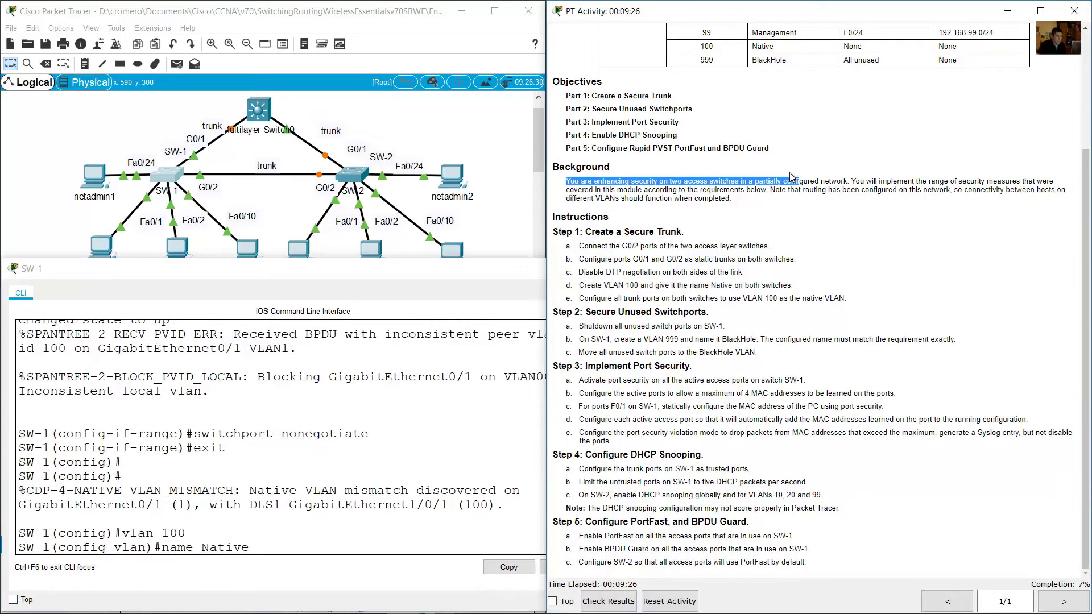
pyautogui.scroll(3, 786, 165)
pyautogui.doubleClick(761, 183)
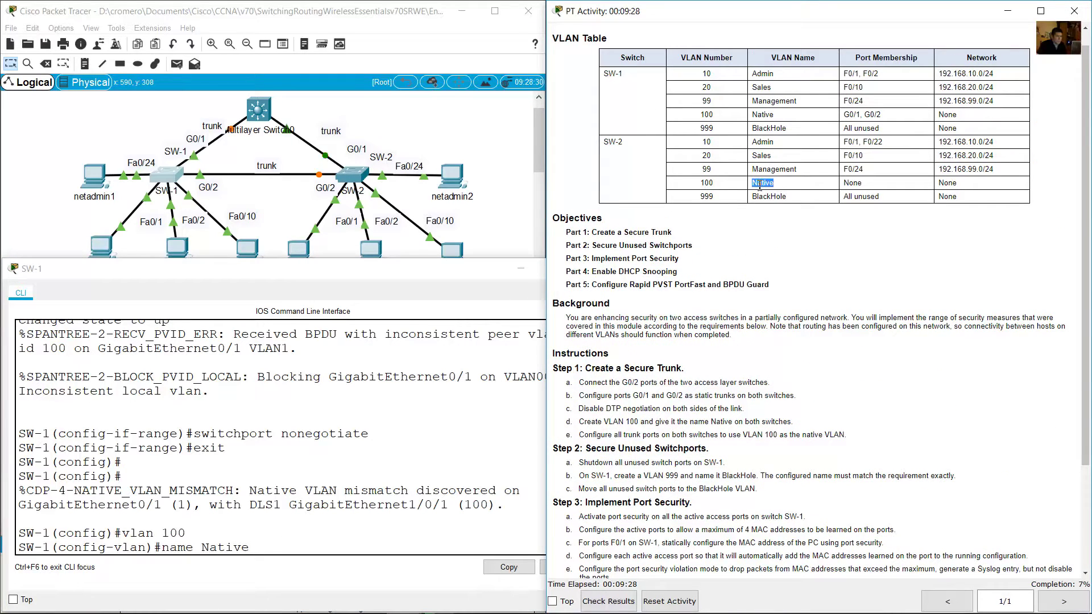
pyautogui.click(754, 187)
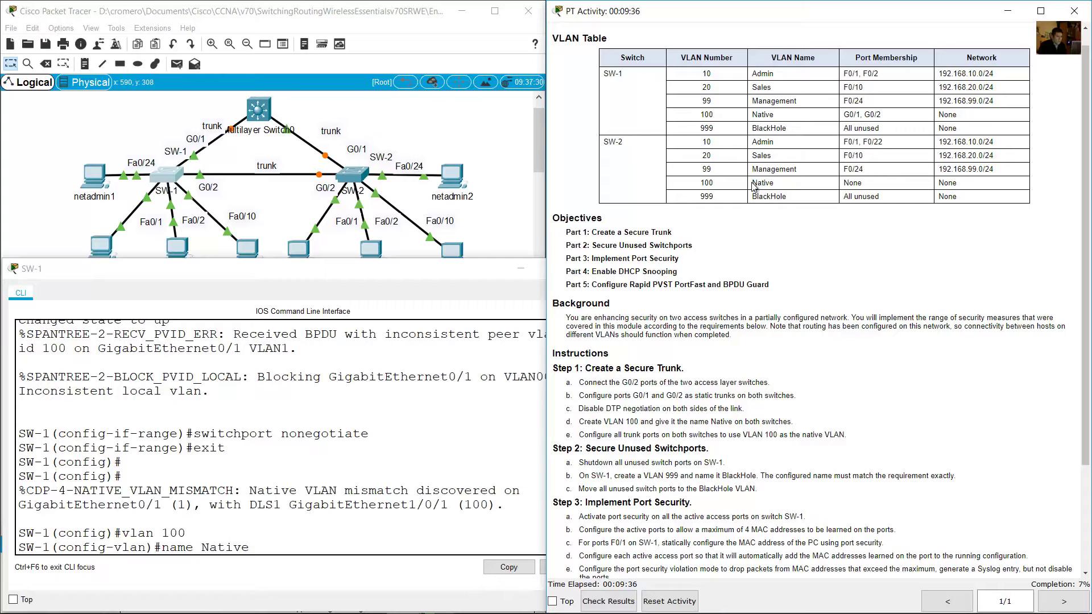
pyautogui.moveTo(754, 186); pyautogui.dragTo(780, 188)
pyautogui.click(336, 540)
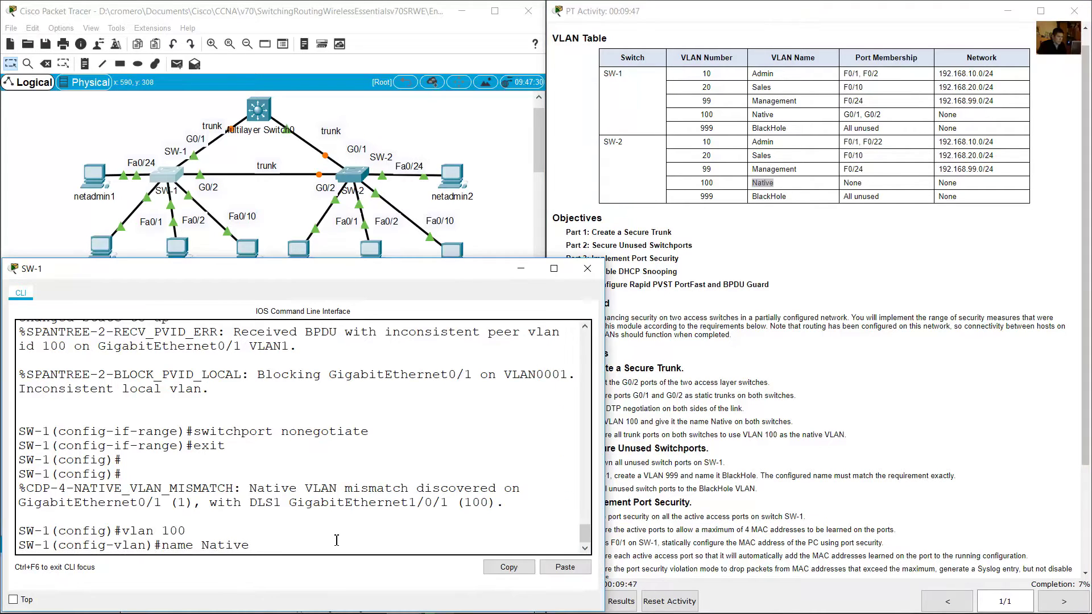
pyautogui.moveTo(261, 548); pyautogui.dragTo(199, 538)
pyautogui.click(291, 548)
pyautogui.press('Return')
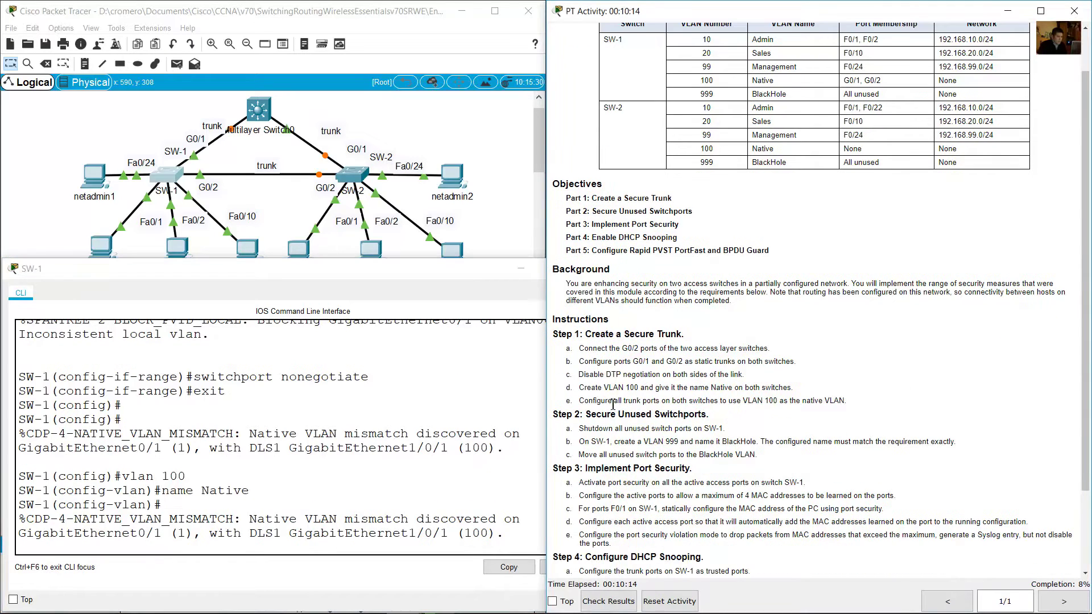
# Step: Check the native VLAN instruction and SW-1's trunk links in the topology, then exit VLAN configuration on SW-1
pyautogui.moveTo(580, 402); pyautogui.dragTo(852, 403)
pyautogui.click(372, 473)
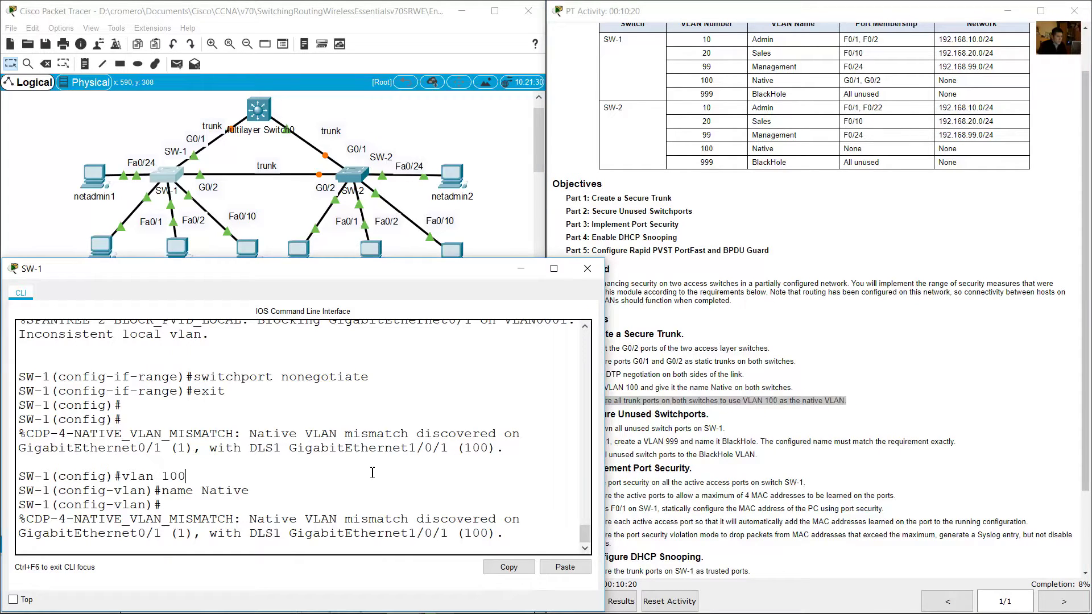
pyautogui.click(173, 120)
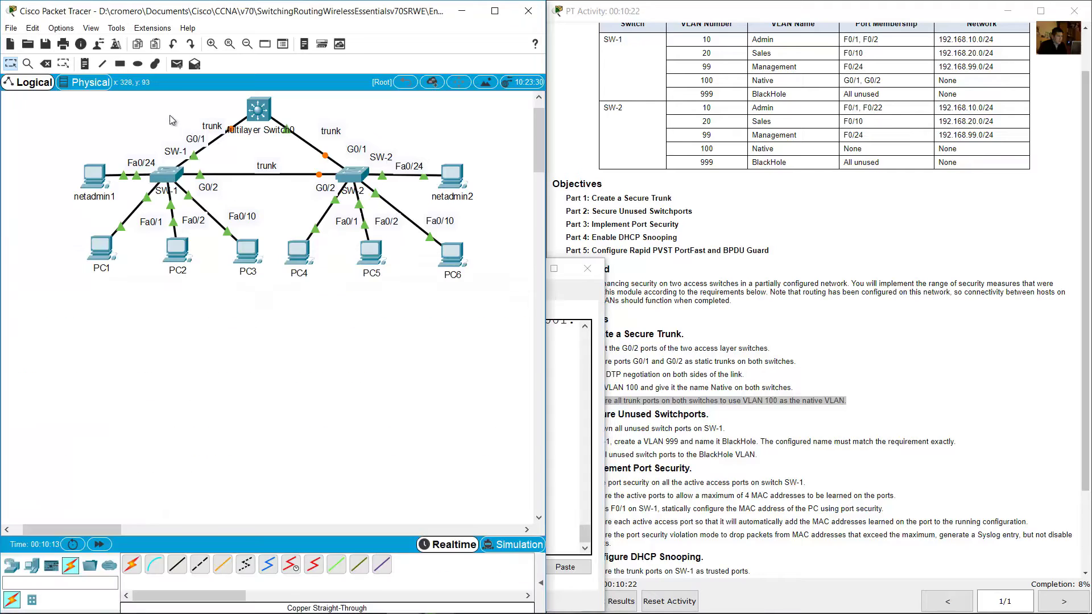
pyautogui.moveTo(234, 196); pyautogui.dragTo(199, 171)
pyautogui.click(171, 177)
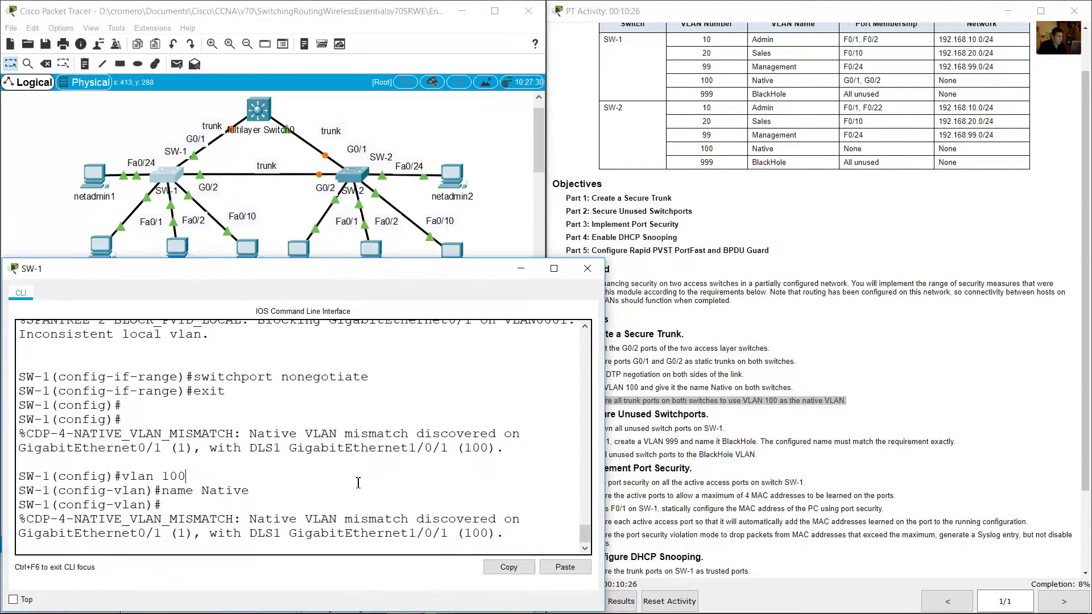
pyautogui.press('Return')
pyautogui.write('exit')
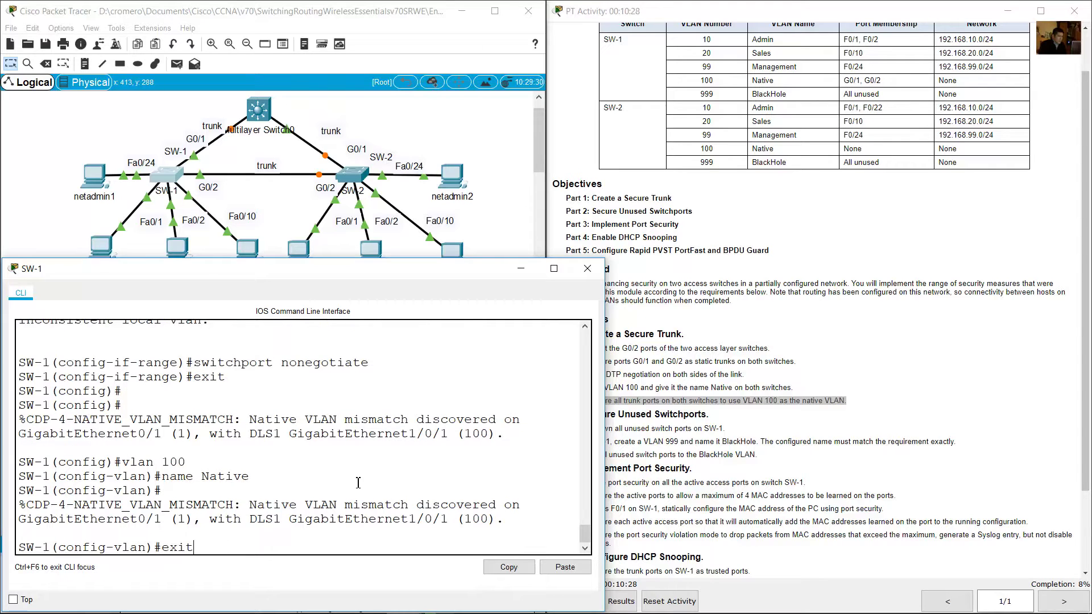
pyautogui.press('Return')
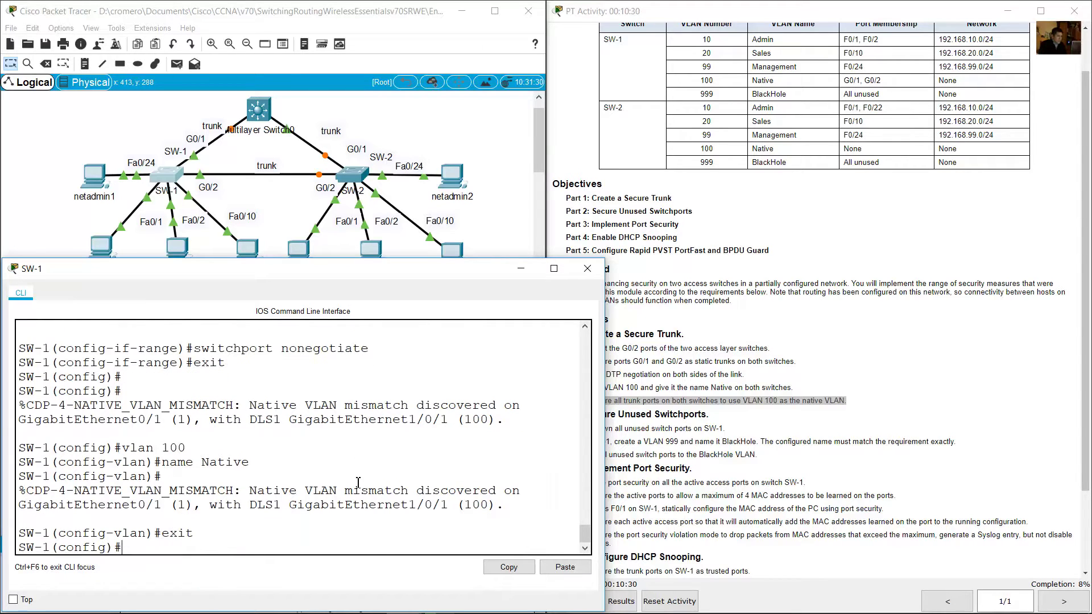
# Step: Set VLAN 100 as native on SW-1's interface range g0/1-2 with switchport trunk native vlan 100
pyautogui.press('Up')
pyautogui.press('Up')
pyautogui.press('Up')
pyautogui.press('Up')
pyautogui.press('Up')
pyautogui.press('Up')
pyautogui.press('Up')
pyautogui.press('Return')
pyautogui.press('Up')
pyautogui.press('Up')
pyautogui.press('Up')
pyautogui.press('Up')
pyautogui.press('Up')
pyautogui.press('Up')
pyautogui.press('Up')
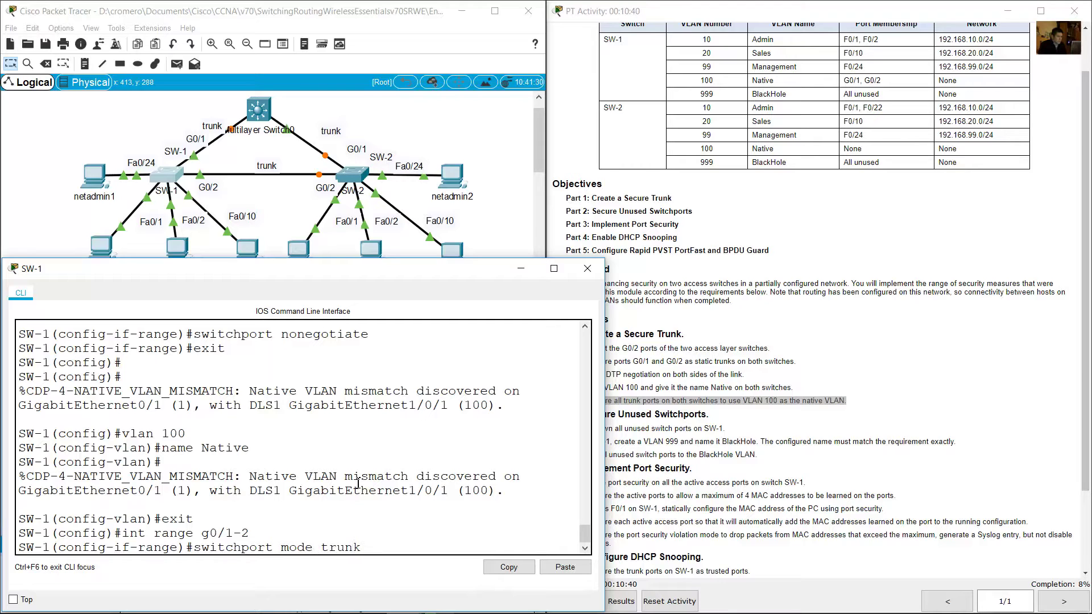
pyautogui.press('BackSpace')
pyautogui.press('BackSpace')
pyautogui.press('BackSpace')
pyautogui.press('BackSpace')
pyautogui.press('BackSpace')
pyautogui.write('native vlan 100')
pyautogui.press('Return')
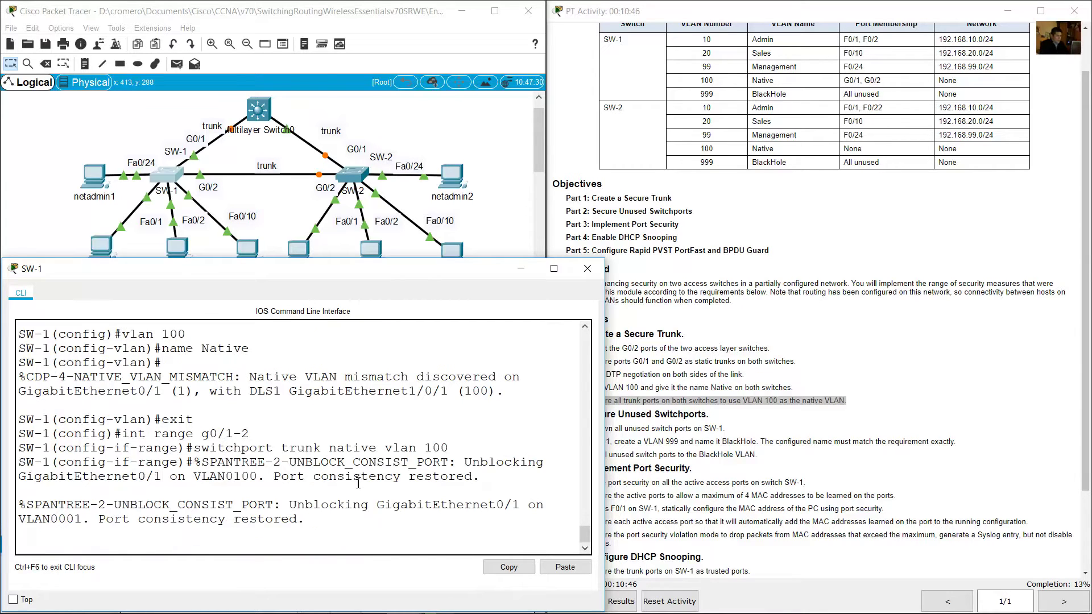
pyautogui.press('Return')
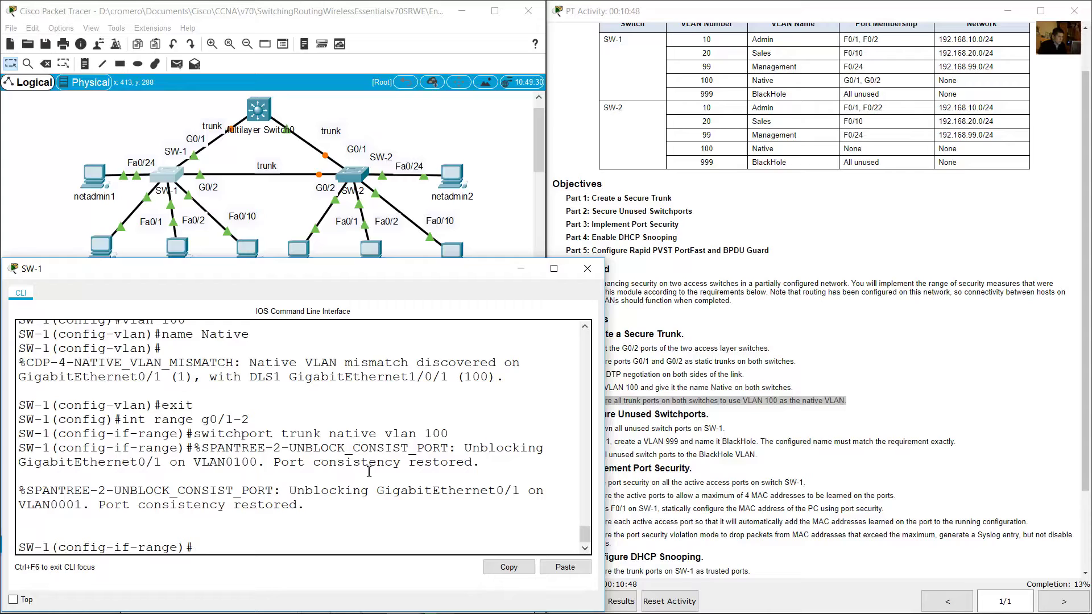
# Step: Review the port consistency message on SW-1, then exit to global configuration mode
pyautogui.moveTo(101, 508); pyautogui.dragTo(316, 508)
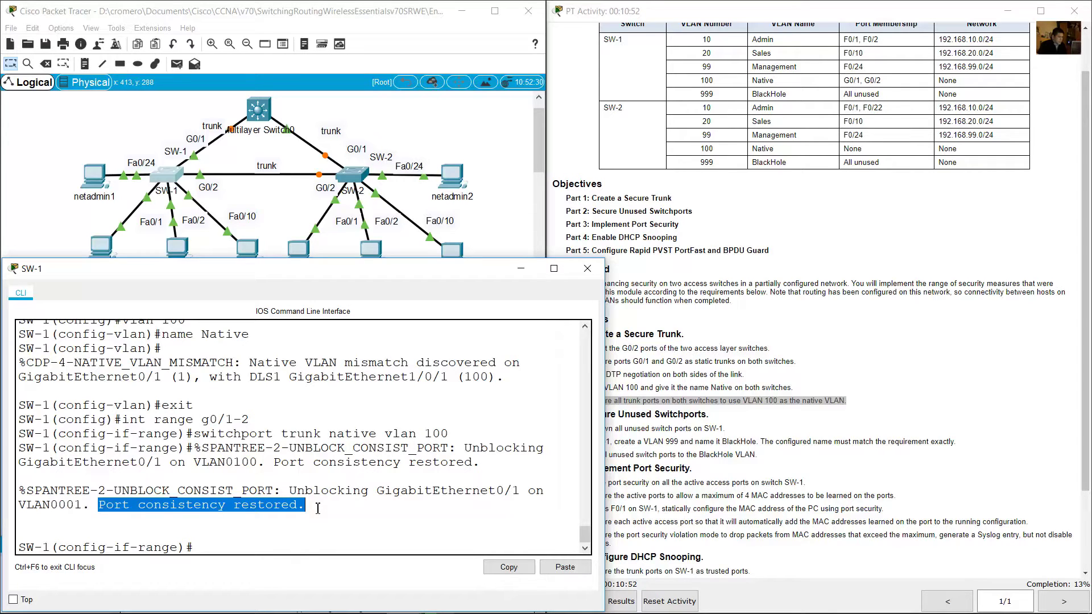
pyautogui.click(318, 508)
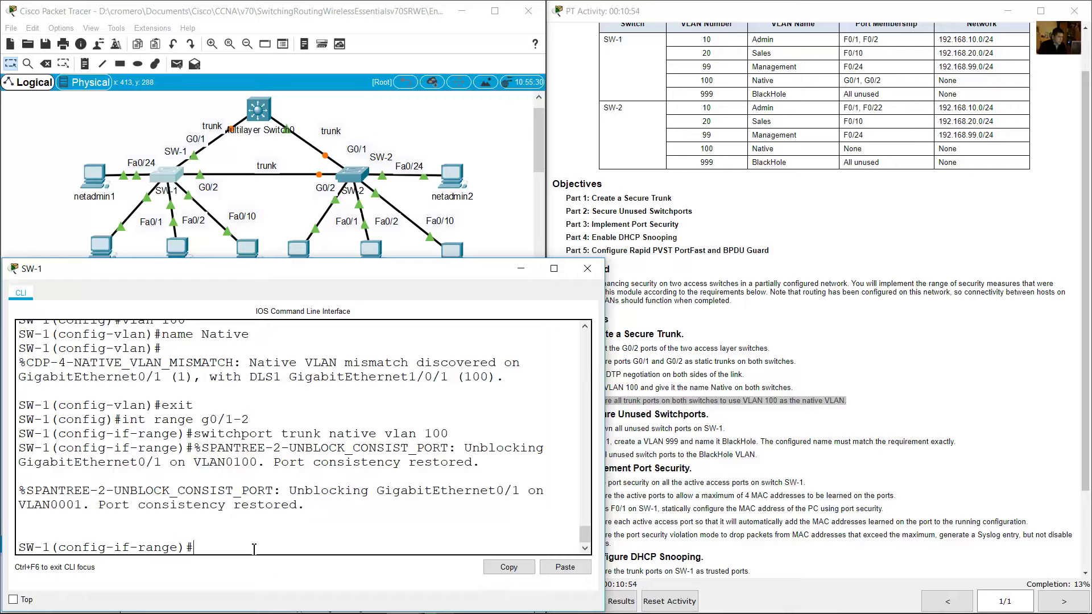
pyautogui.write('exit')
pyautogui.press('Return')
pyautogui.press('Return')
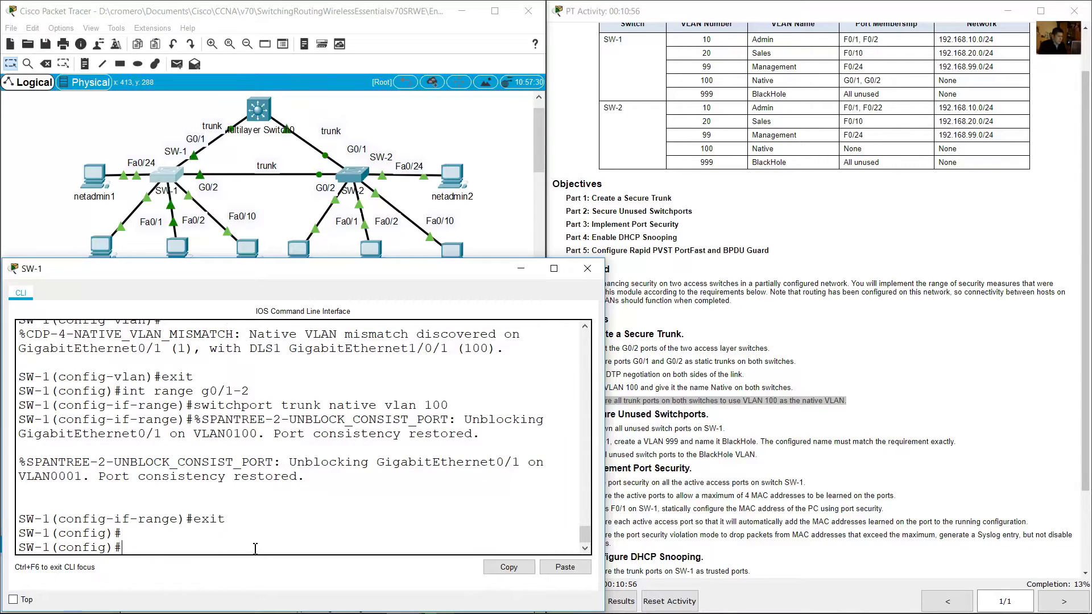
# Step: Open SW-2's command line, placing and widening its window below the switches
pyautogui.click(452, 138)
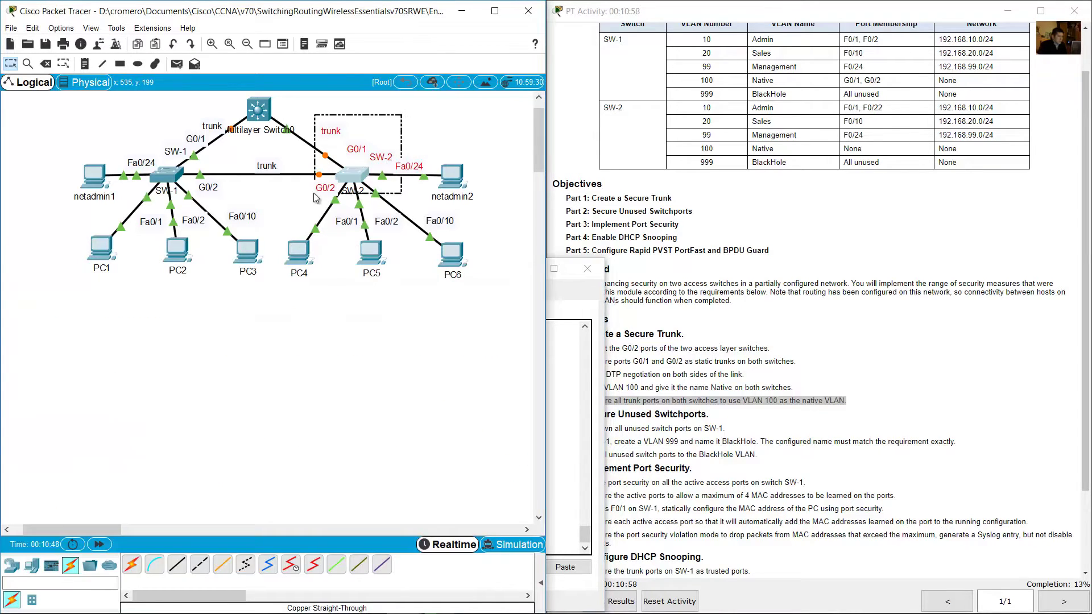
pyautogui.click(348, 175)
pyautogui.moveTo(520, 133); pyautogui.dragTo(149, 284)
pyautogui.moveTo(344, 268); pyautogui.dragTo(634, 256)
pyautogui.click(390, 121)
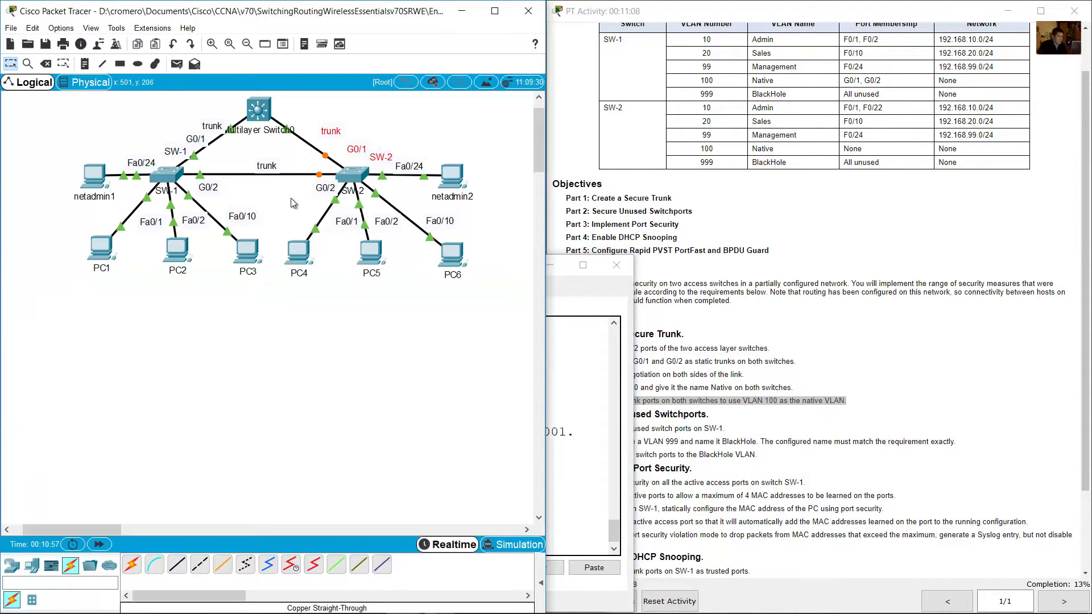
pyautogui.click(348, 173)
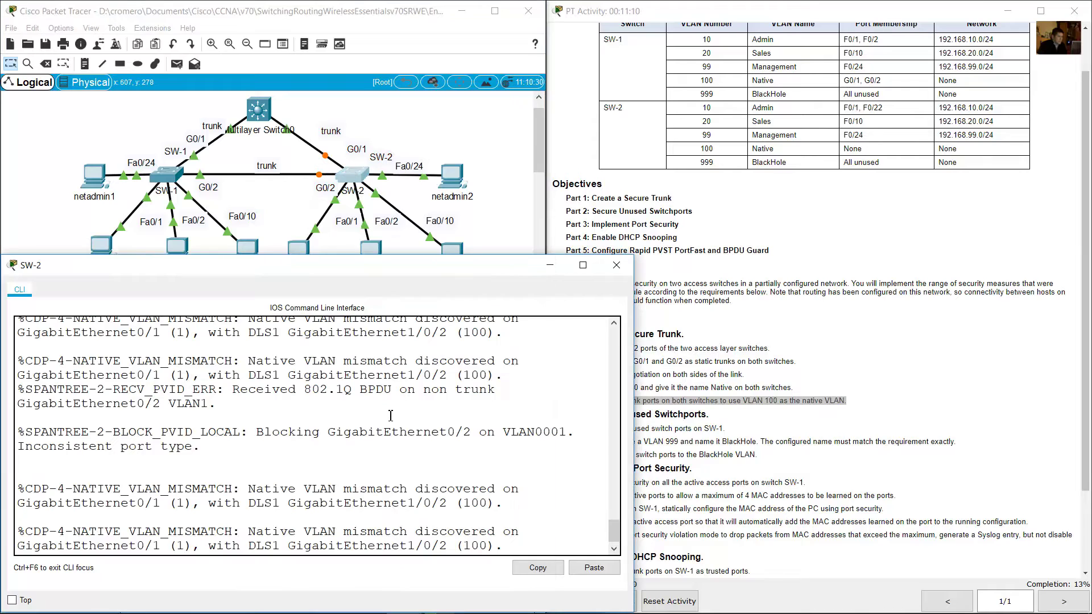
# Step: Enter privileged mode and global configuration mode on SW-2 with en and conf term
pyautogui.press('Return')
pyautogui.write('en')
pyautogui.press('Return')
pyautogui.write('con')
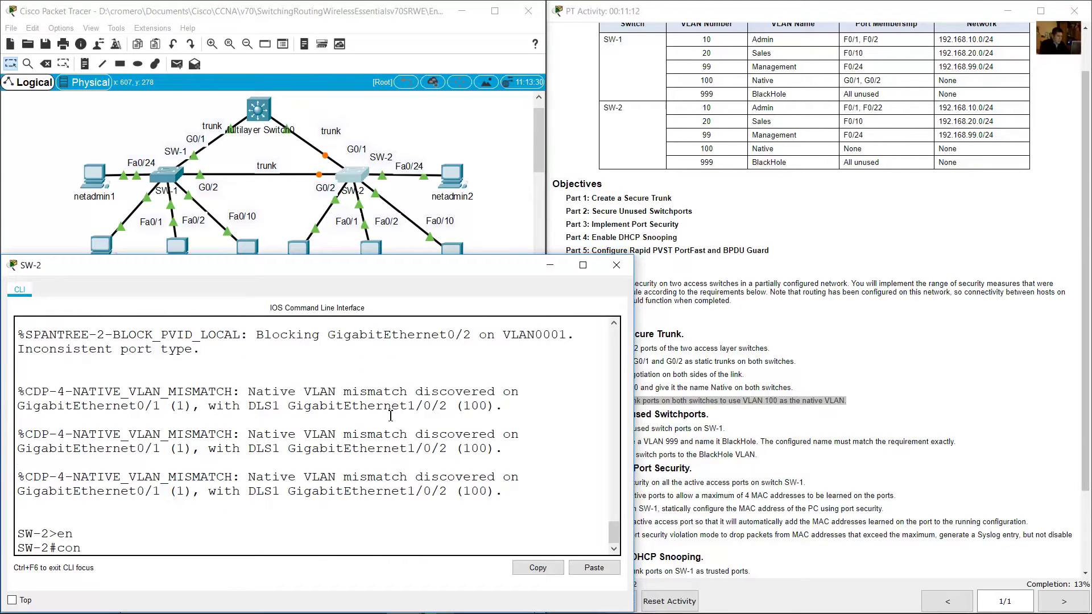
pyautogui.write('f term')
pyautogui.press('Return')
# Step: Configure SW-2's interface range g0/1-2 as static trunks with switchport mode trunk
pyautogui.write('int rang')
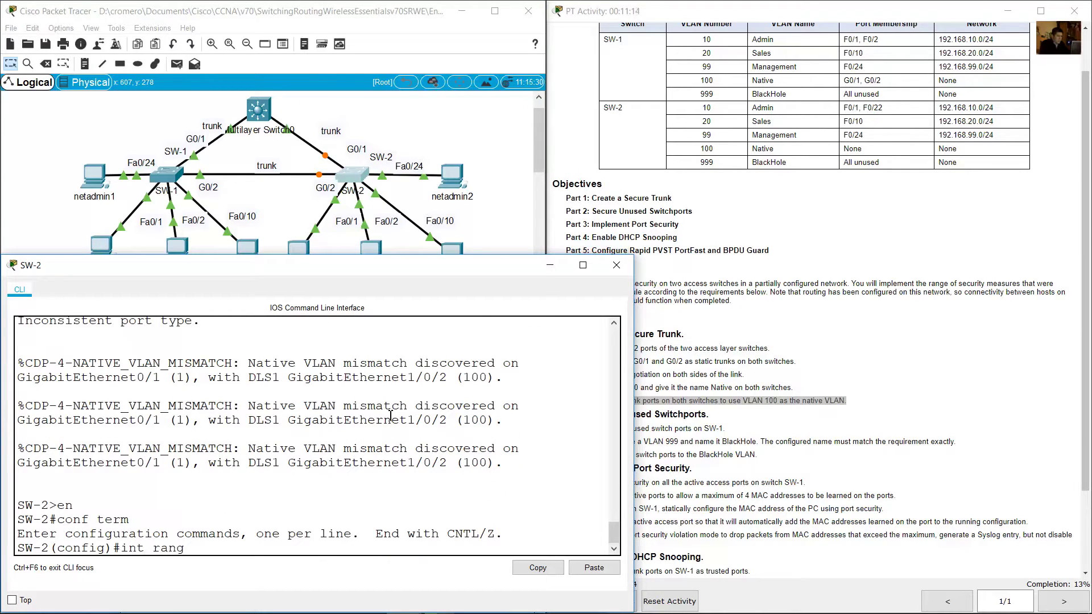
pyautogui.write('e g0/1-2')
pyautogui.press('Return')
pyautogui.write('switchport mode trunk')
pyautogui.press('Return')
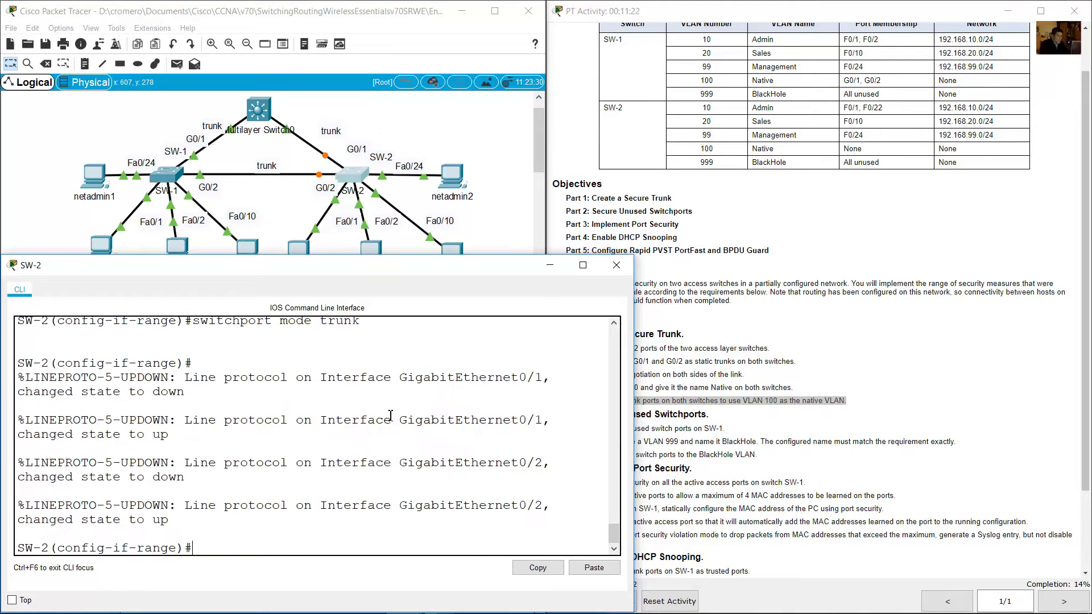
# Step: Disable DTP negotiation on SW-2's G0/1 and G0/2 trunk ports with switchport nonegotiate
pyautogui.press('Up')
pyautogui.hotkey('ctrl', 'u')
pyautogui.press('Return')
pyautogui.press('Up')
pyautogui.press('Up')
pyautogui.press('Down')
pyautogui.press('BackSpace')
pyautogui.press('BackSpace')
pyautogui.press('BackSpace')
pyautogui.press('BackSpace')
pyautogui.press('BackSpace')
pyautogui.press('BackSpace')
pyautogui.press('BackSpace')
pyautogui.press('BackSpace')
pyautogui.press('BackSpace')
pyautogui.press('BackSpace')
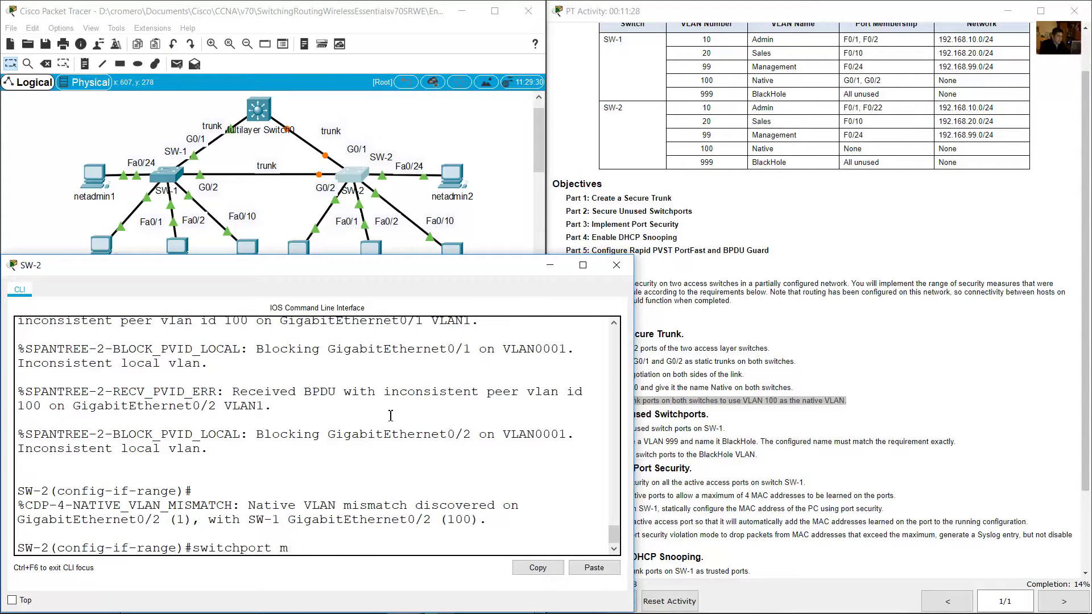
pyautogui.write('nonegotiate')
pyautogui.press('Return')
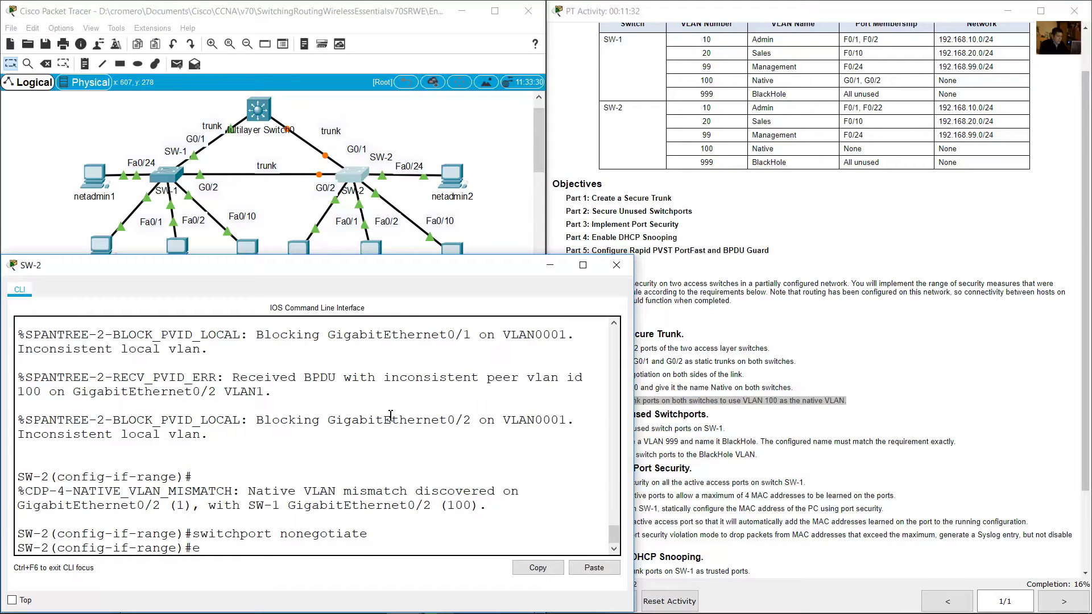
# Step: Leave interface configuration on SW-2, create VLAN 100 with the name Native, and return to global configuration mode
pyautogui.write('exit')
pyautogui.press('Return')
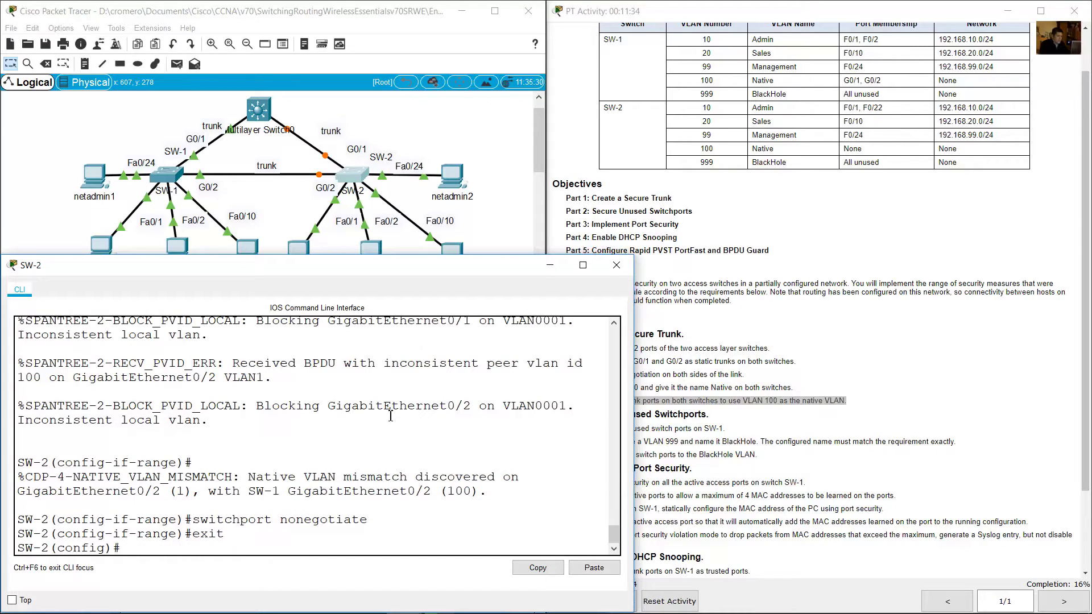
pyautogui.moveTo(121, 549); pyautogui.dragTo(8, 554)
pyautogui.click(138, 551)
pyautogui.write('vlan 100')
pyautogui.press('Return')
pyautogui.write('name Nato')
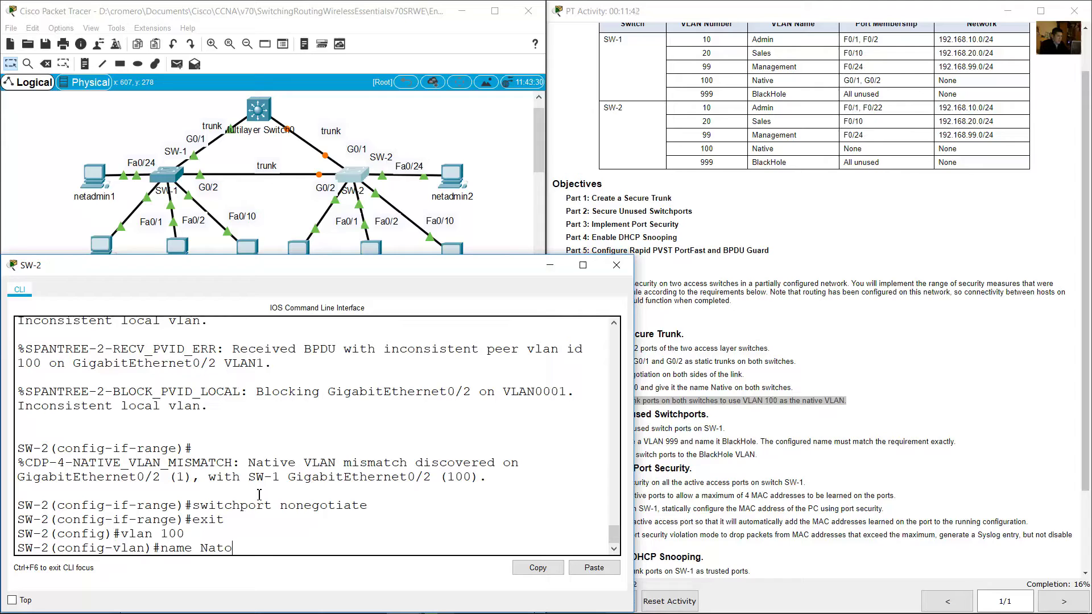
pyautogui.write('ive')
pyautogui.press('Return')
pyautogui.write('exit')
pyautogui.press('Return')
pyautogui.press('Return')
# Step: Return to interface configuration for SW-2's trunk port range g0/1-2
pyautogui.write('vlan 100')
pyautogui.press('Up')
pyautogui.press('Up')
pyautogui.press('Up')
pyautogui.press('Up')
pyautogui.press('Up')
pyautogui.press('Up')
pyautogui.press('Up')
pyautogui.press('Up')
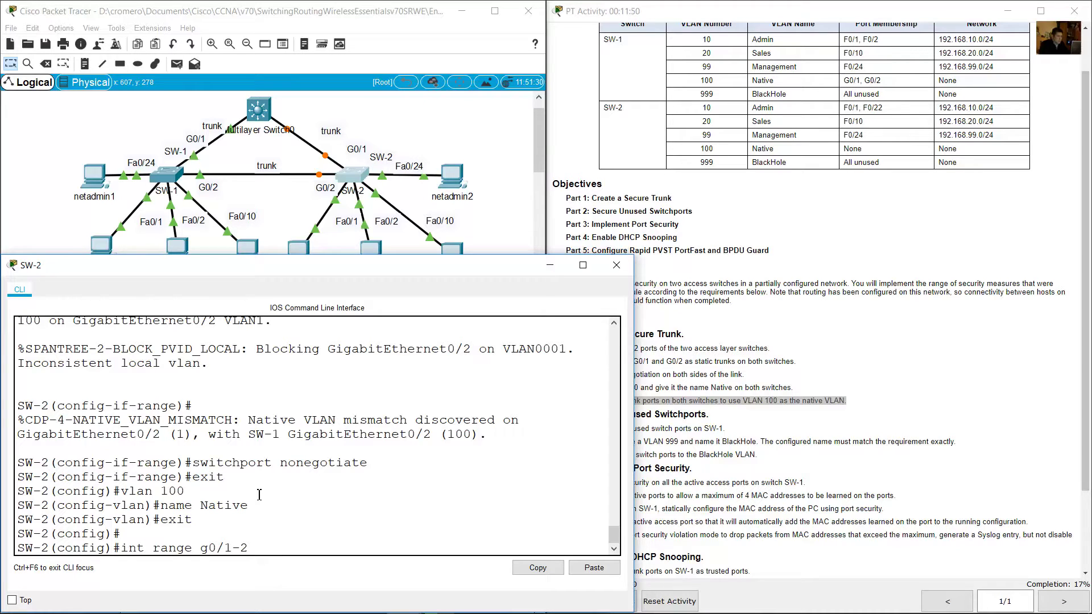
pyautogui.press('Return')
# Step: Set VLAN 100 as the native VLAN on SW-2's trunk ports with switchport trunk native vlan 100
pyautogui.press('Up')
pyautogui.press('Up')
pyautogui.press('Up')
pyautogui.press('Up')
pyautogui.press('Up')
pyautogui.press('Up')
pyautogui.press('Up')
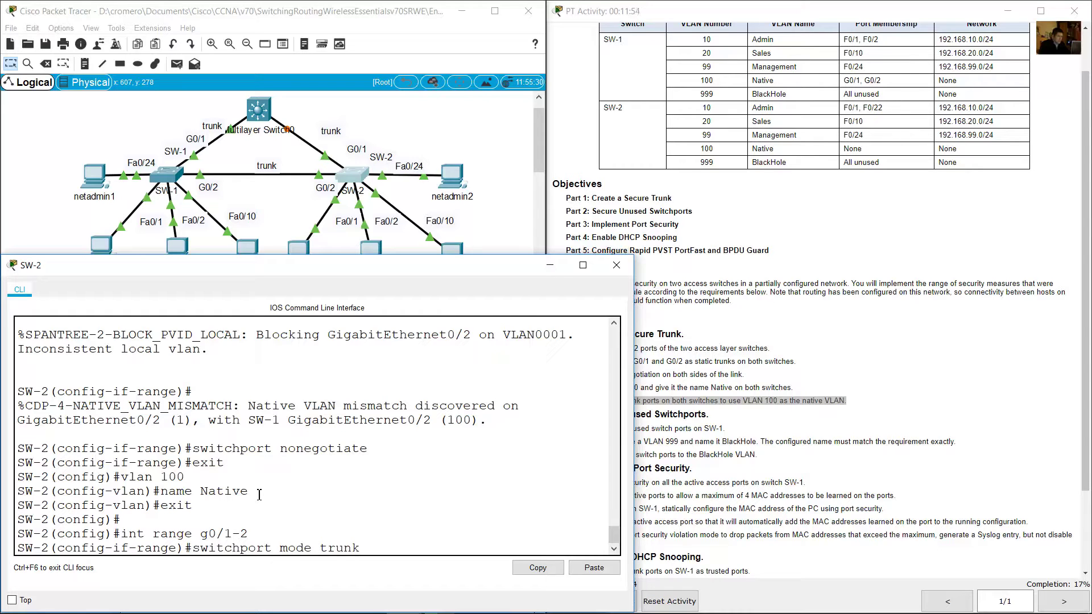
pyautogui.press('BackSpace')
pyautogui.press('BackSpace')
pyautogui.press('BackSpace')
pyautogui.press('BackSpace')
pyautogui.press('BackSpace')
pyautogui.write('native vlan 100')
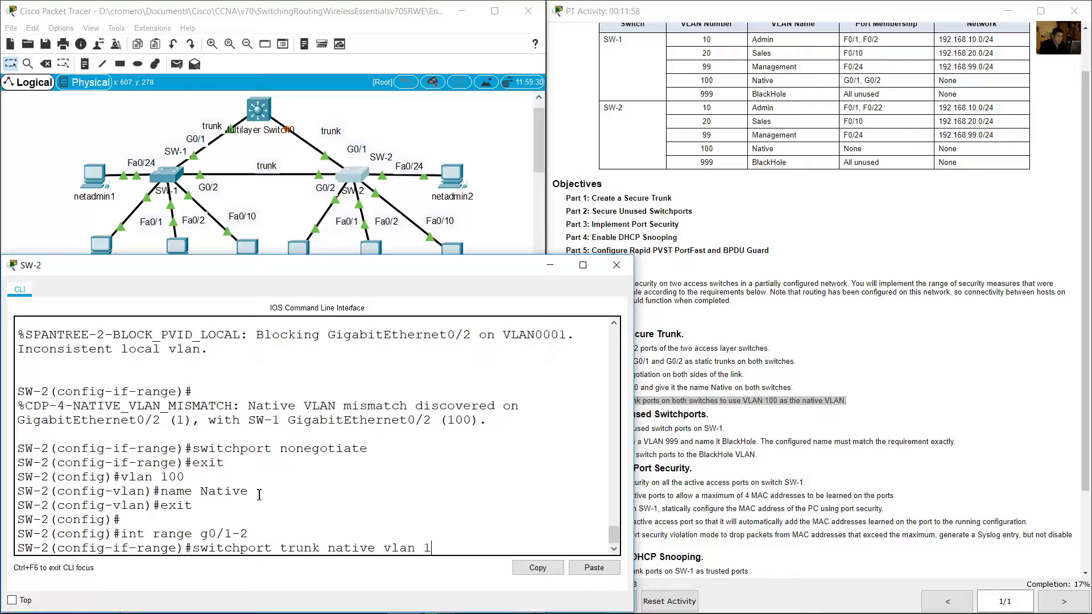
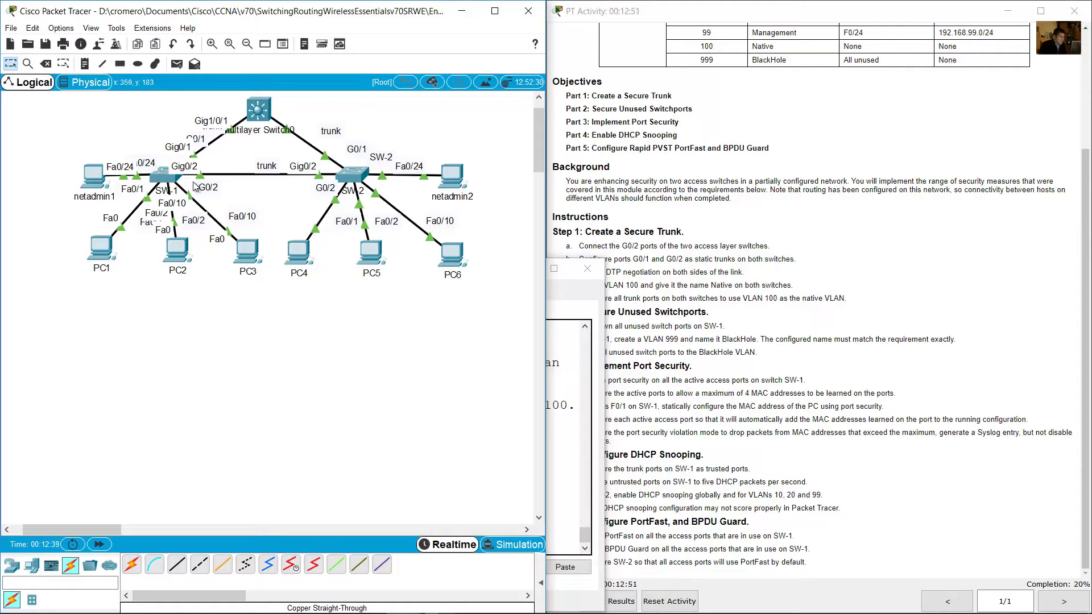
# Step: On SW-1, enter interface configuration for the unused port range f0/3-9,f0/11-23
pyautogui.click(572, 463)
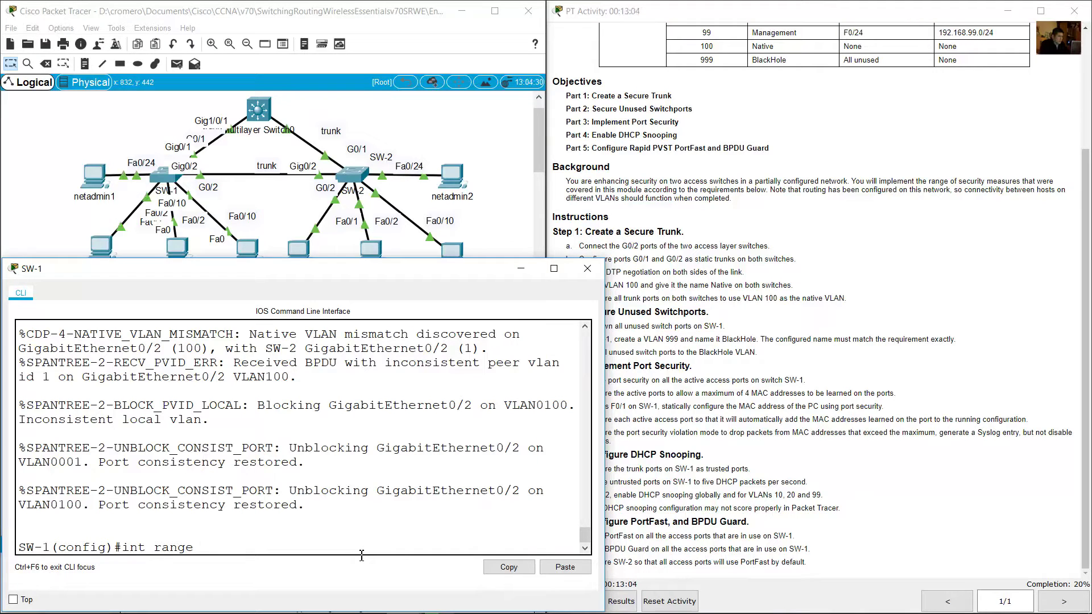
pyautogui.write('0')
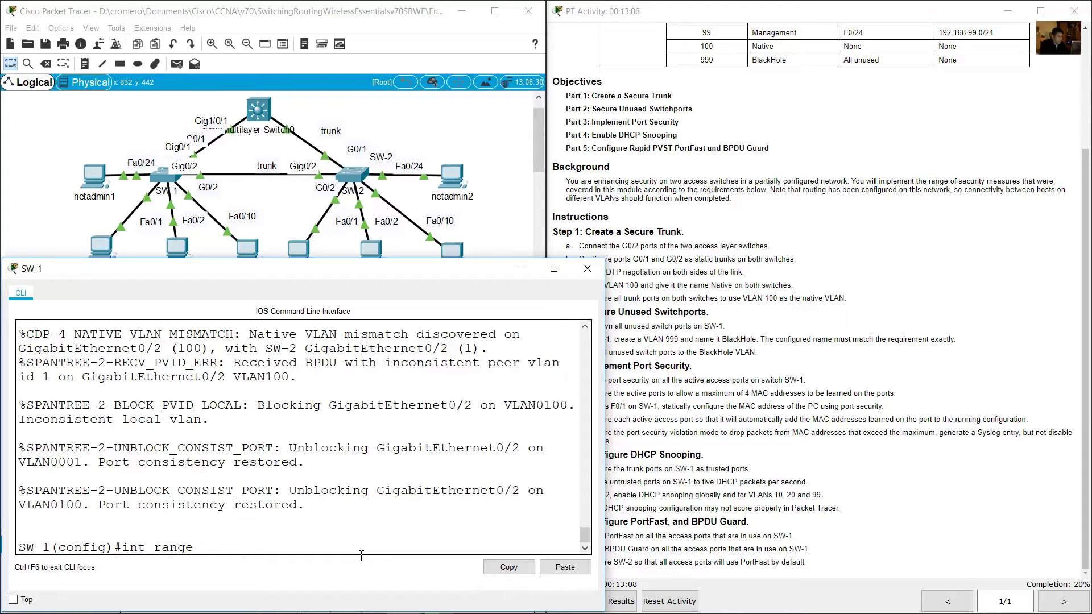
pyautogui.write('f0/3-9,')
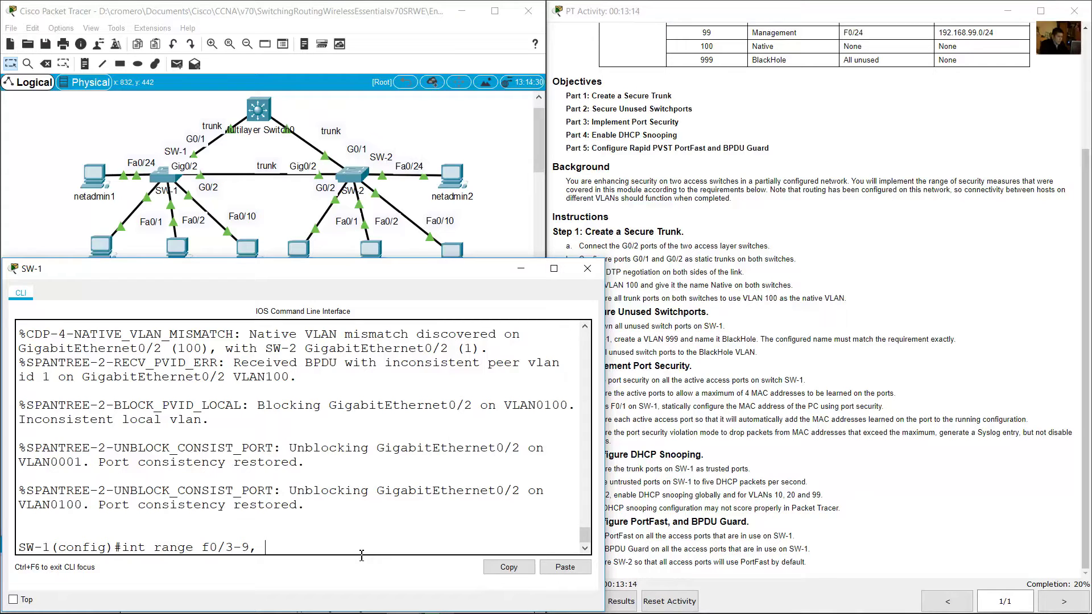
pyautogui.write('f0/11-23')
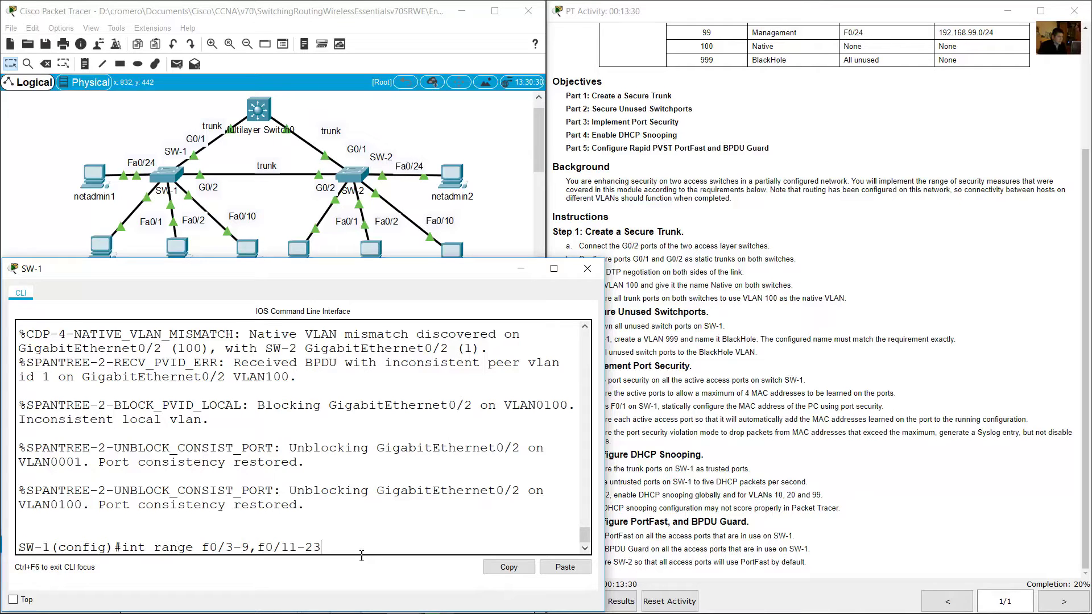
pyautogui.moveTo(203, 547); pyautogui.dragTo(333, 548)
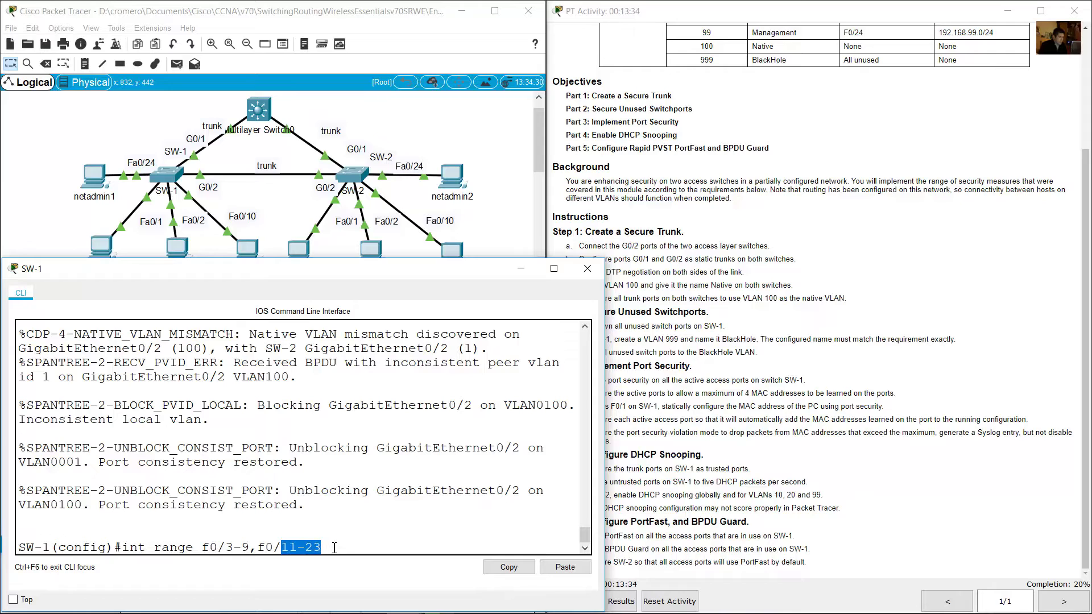
pyautogui.click(335, 549)
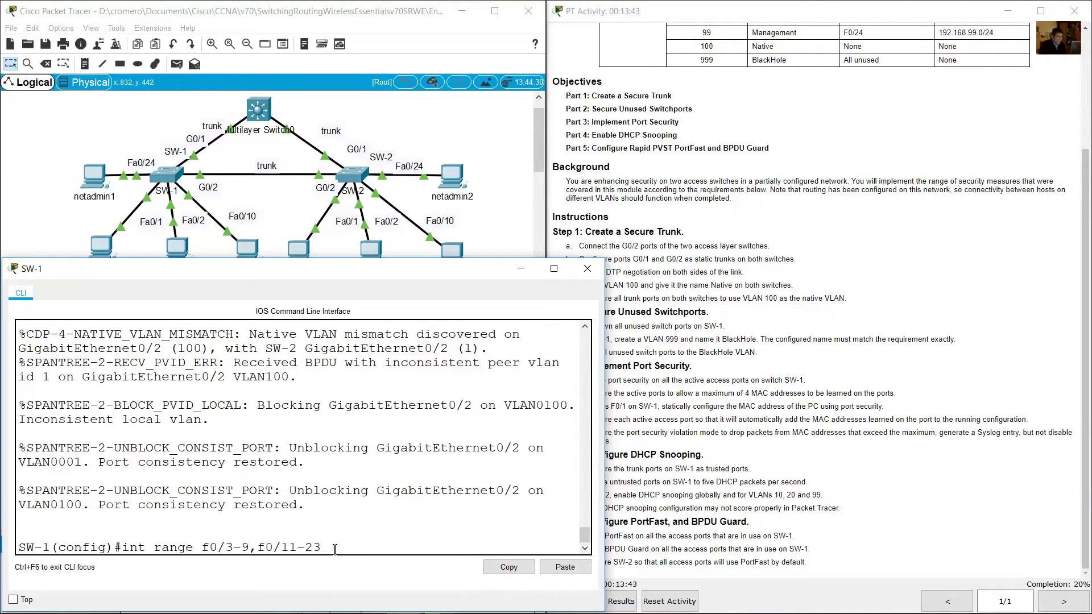
pyautogui.press('Return')
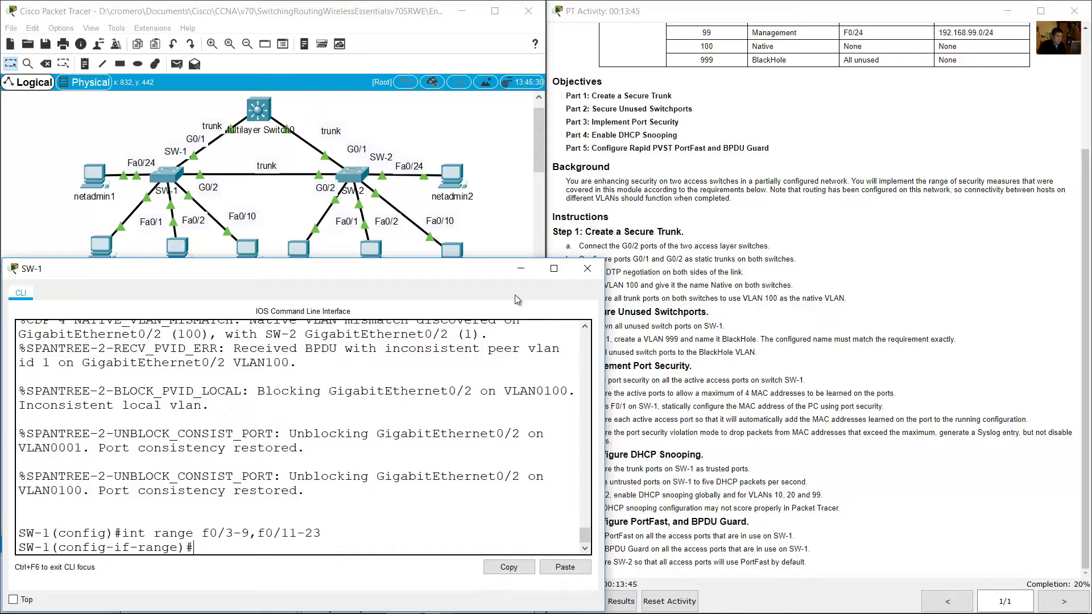
# Step: Shut down SW-1's unused ports in the selected interface range and review the command output
pyautogui.click(844, 323)
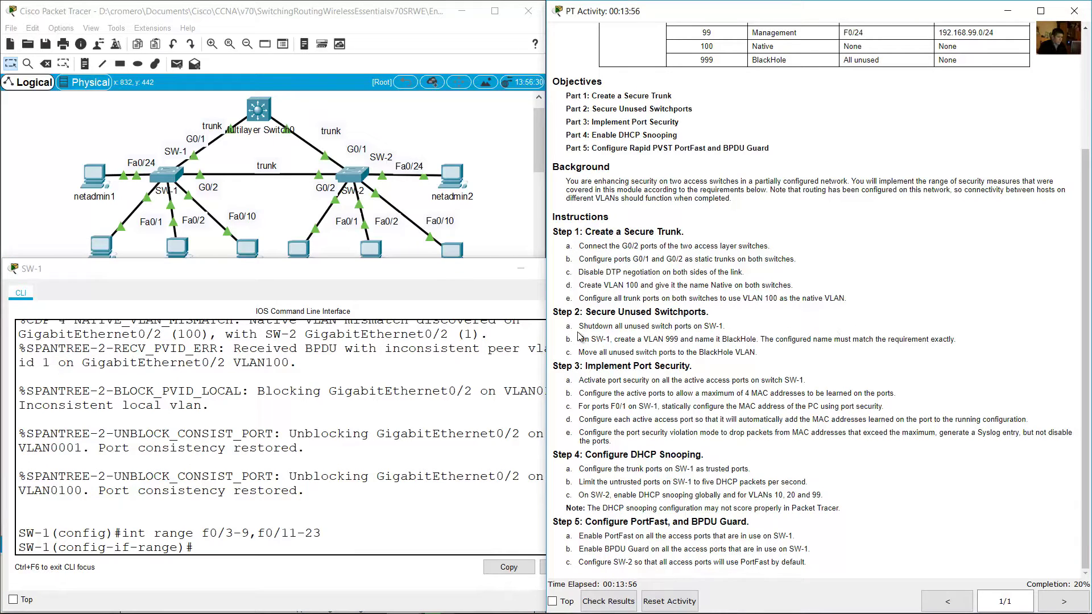
pyautogui.moveTo(578, 328); pyautogui.dragTo(726, 329)
pyautogui.click(350, 544)
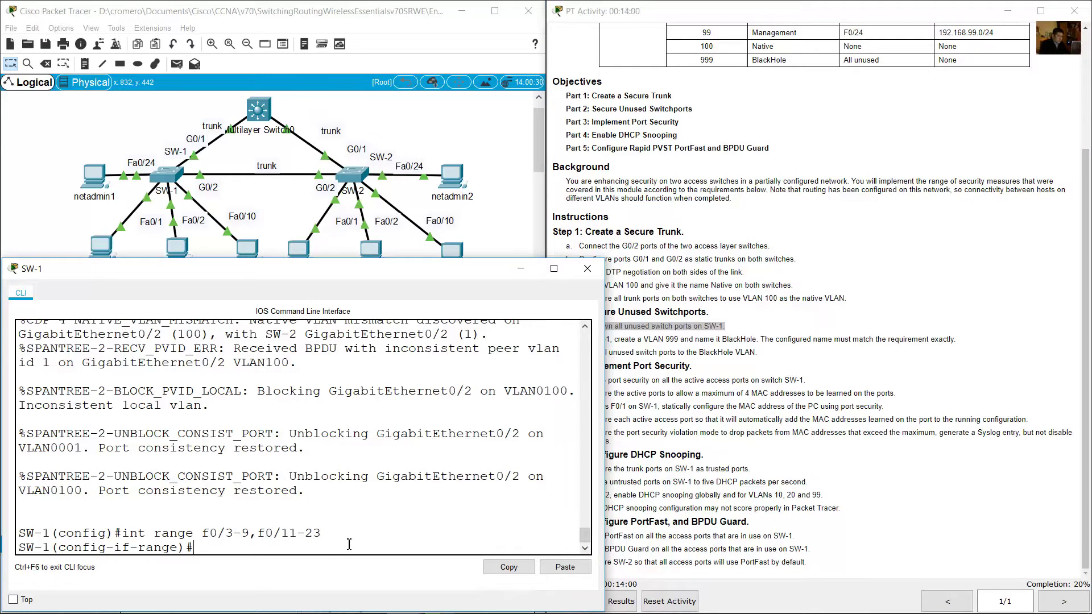
pyautogui.write('shutdown')
pyautogui.press('Return')
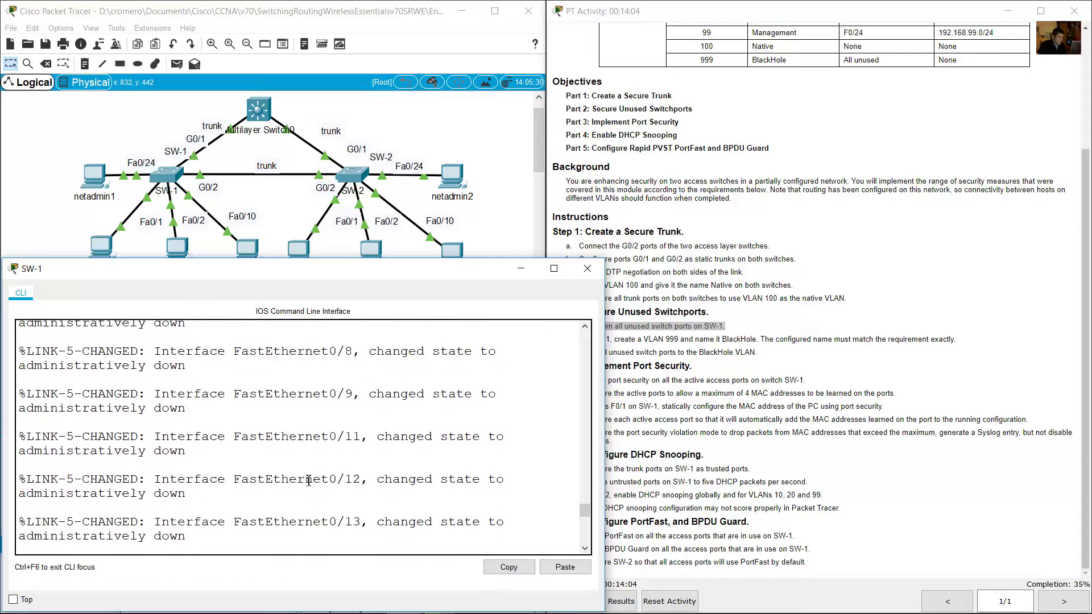
pyautogui.scroll(6, 309, 481)
pyautogui.moveTo(130, 372); pyautogui.dragTo(329, 375)
pyautogui.doubleClick(203, 391)
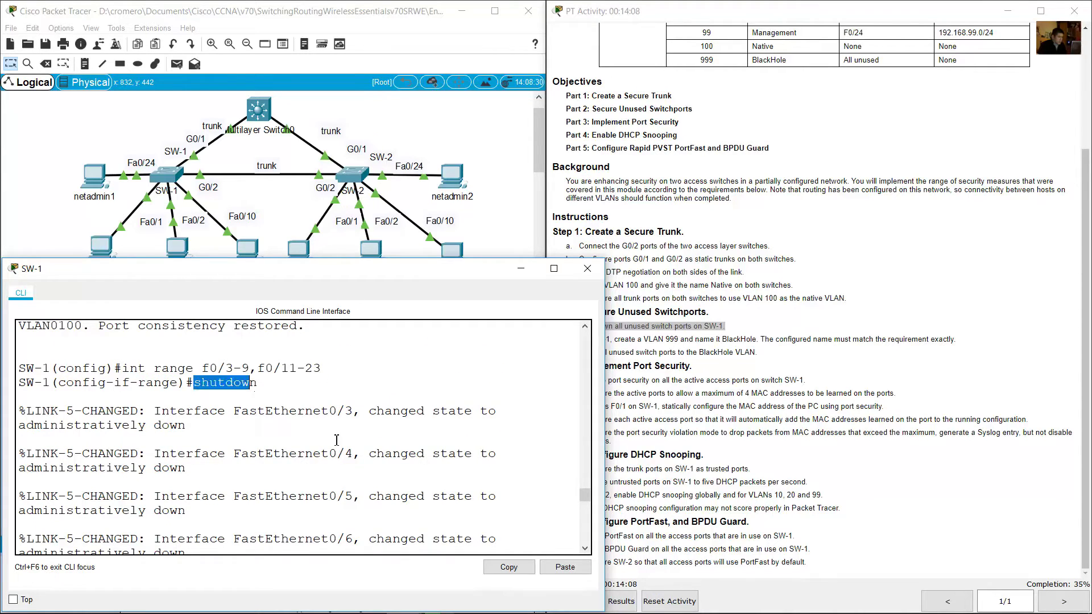
pyautogui.scroll(-10, 336, 455)
pyautogui.press('Return')
# Step: Leave the interface range configuration on SW-1 and return to global configuration mode
pyautogui.click(691, 364)
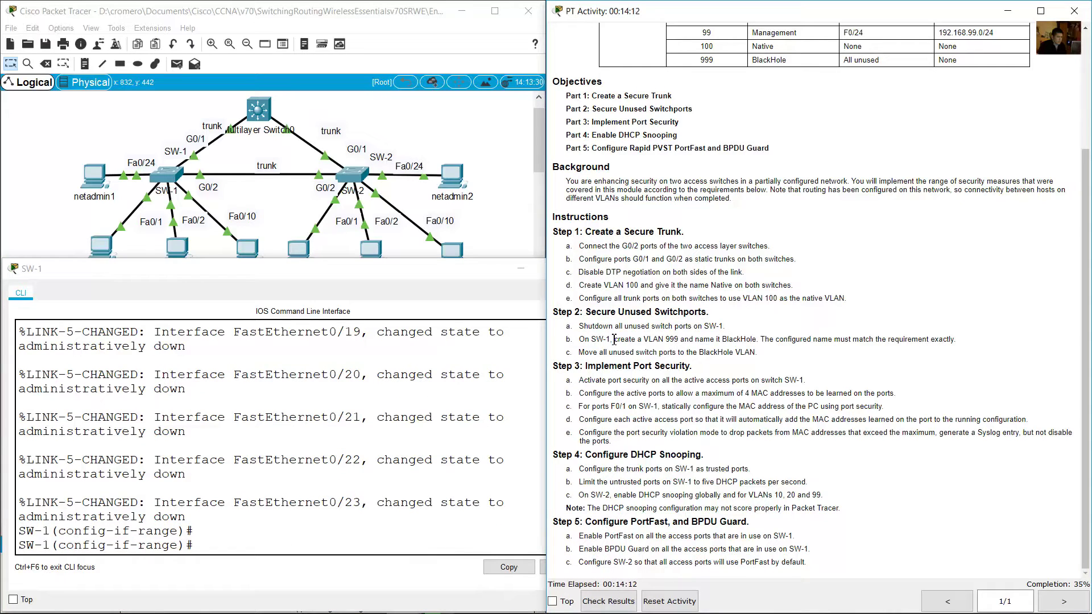
pyautogui.moveTo(579, 339); pyautogui.dragTo(757, 340)
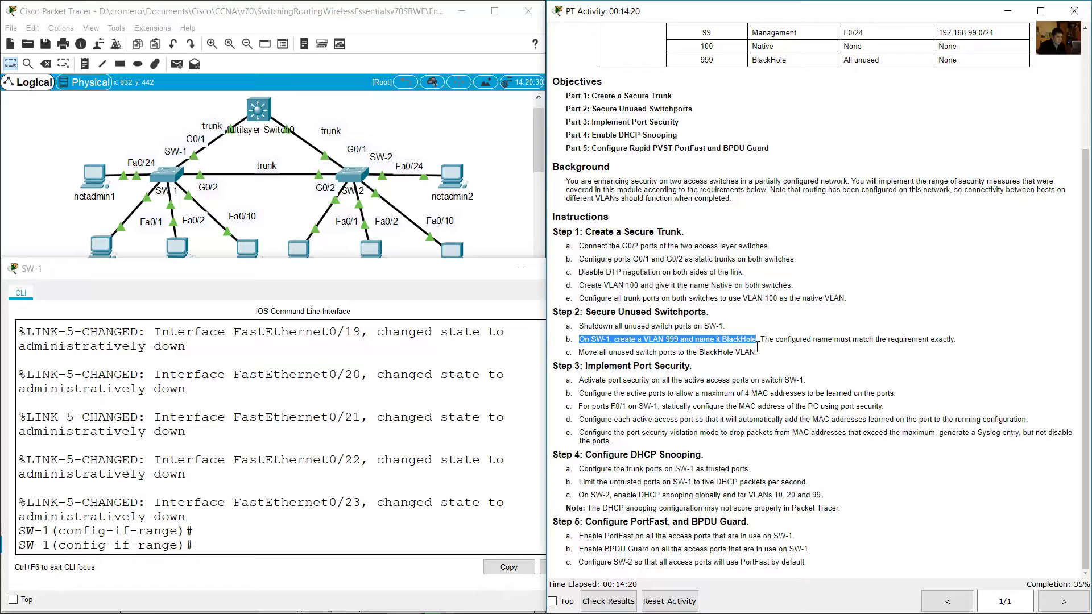
pyautogui.click(272, 545)
pyautogui.write('exit')
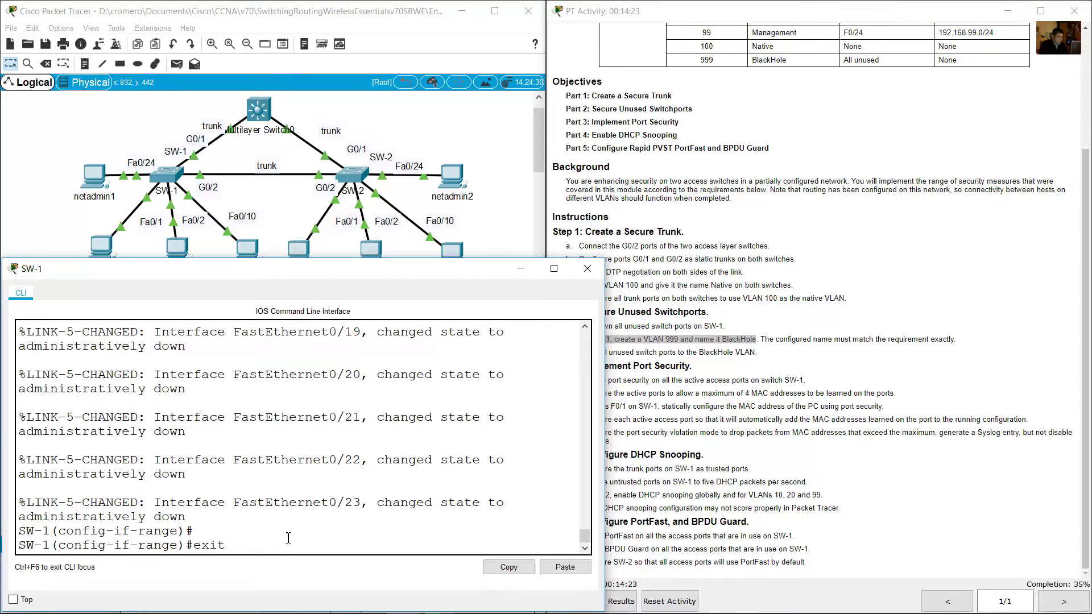
pyautogui.press('Return')
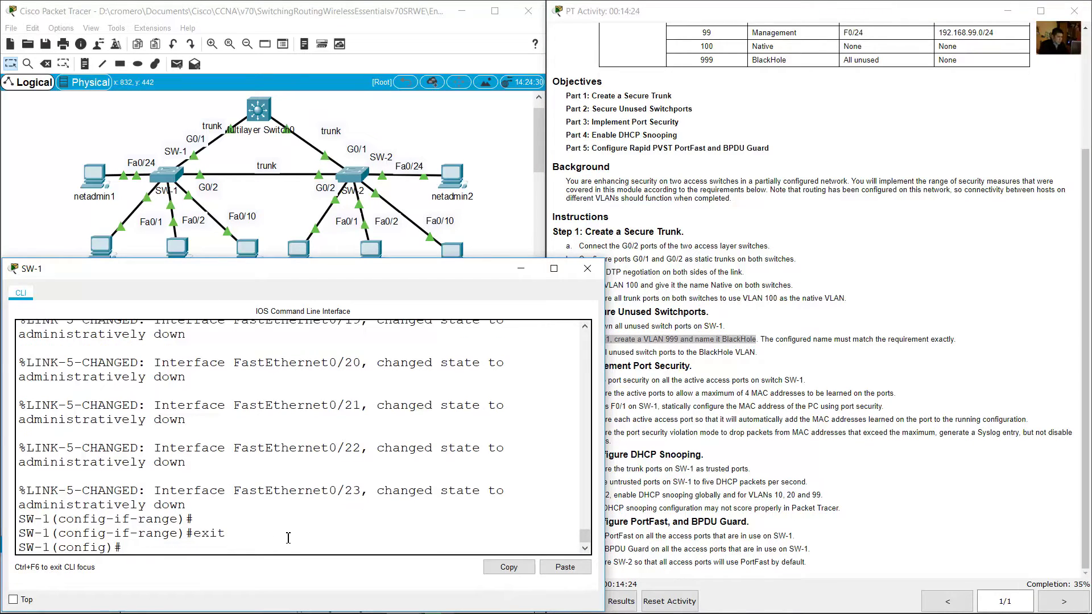
pyautogui.tripleClick(125, 550)
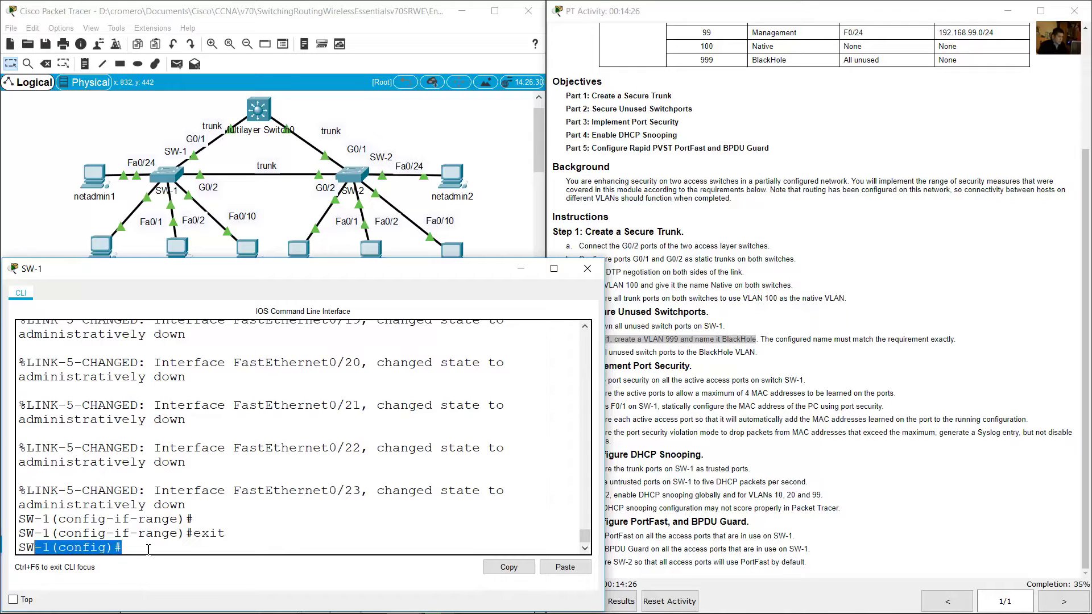
# Step: Create VLAN 999 on SW-1 with the name BlackHole and exit VLAN configuration
pyautogui.write('vlan 9')
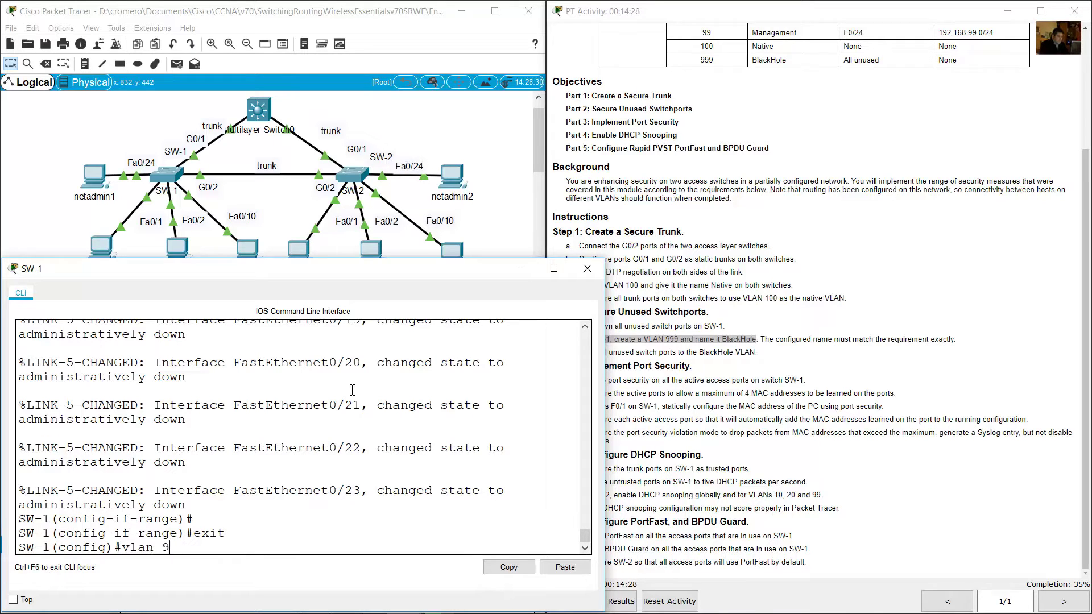
pyautogui.write('99')
pyautogui.press('Return')
pyautogui.write('na')
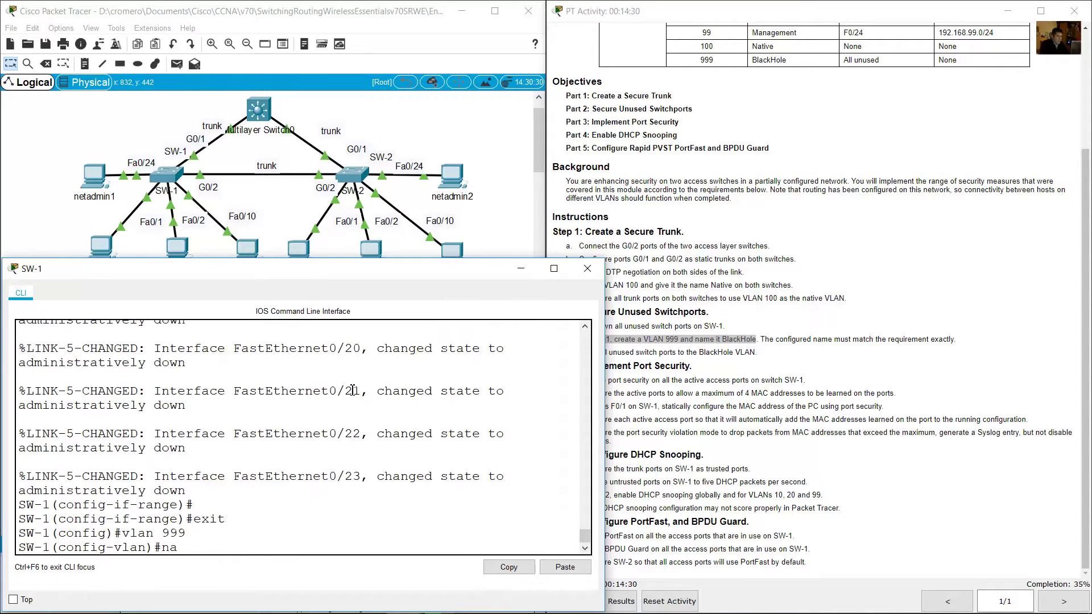
pyautogui.write('me BlackHole')
pyautogui.press('Return')
pyautogui.write('exit')
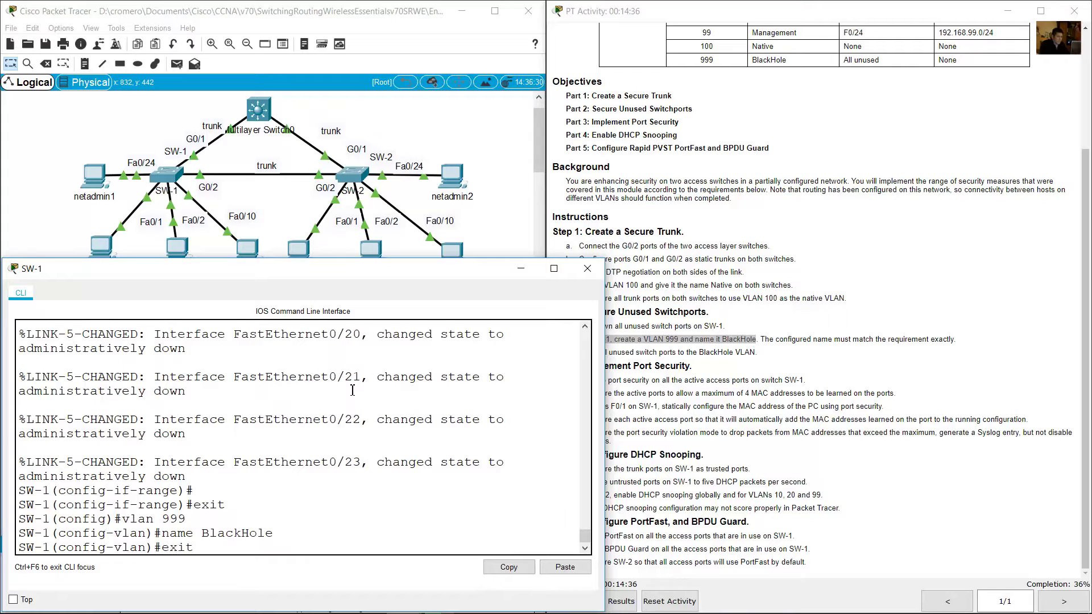
pyautogui.press('Return')
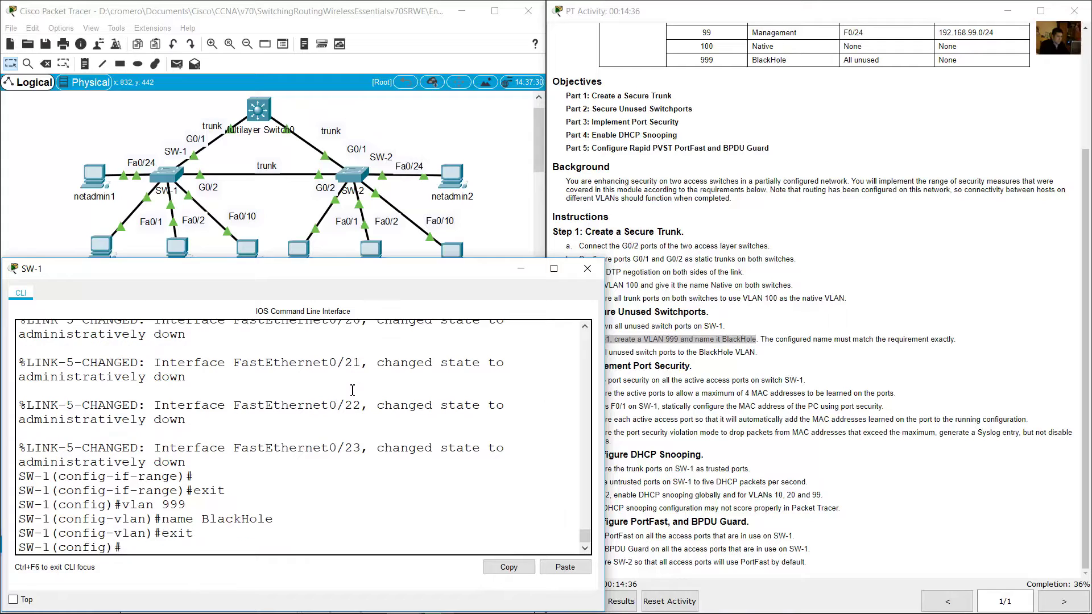
# Step: Compare the VLAN name entered on SW-1 with the exact-name requirement in the instructions
pyautogui.click(798, 343)
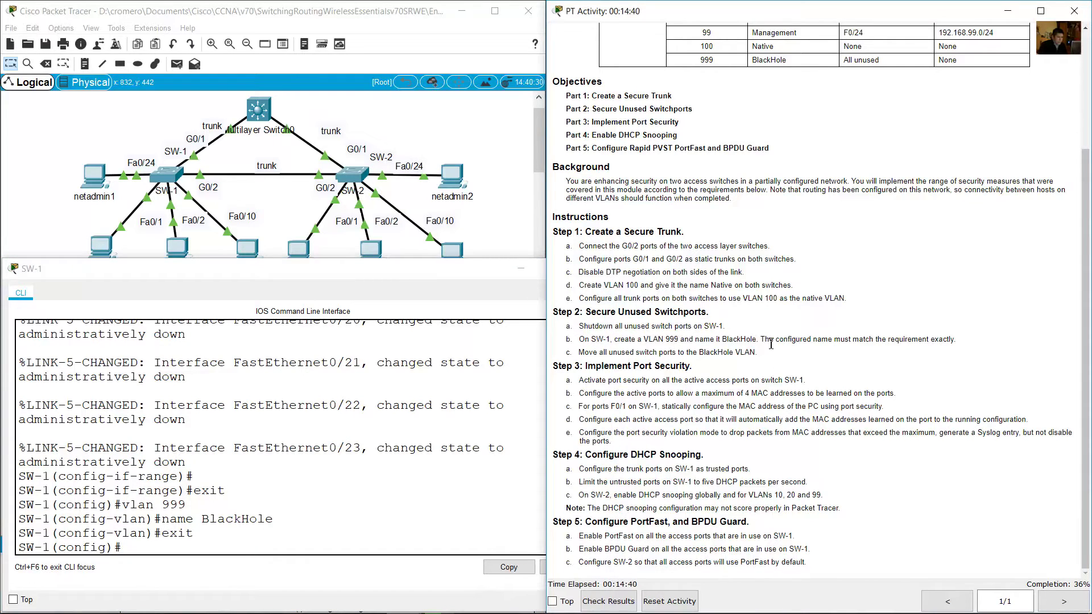
pyautogui.moveTo(760, 340); pyautogui.dragTo(967, 343)
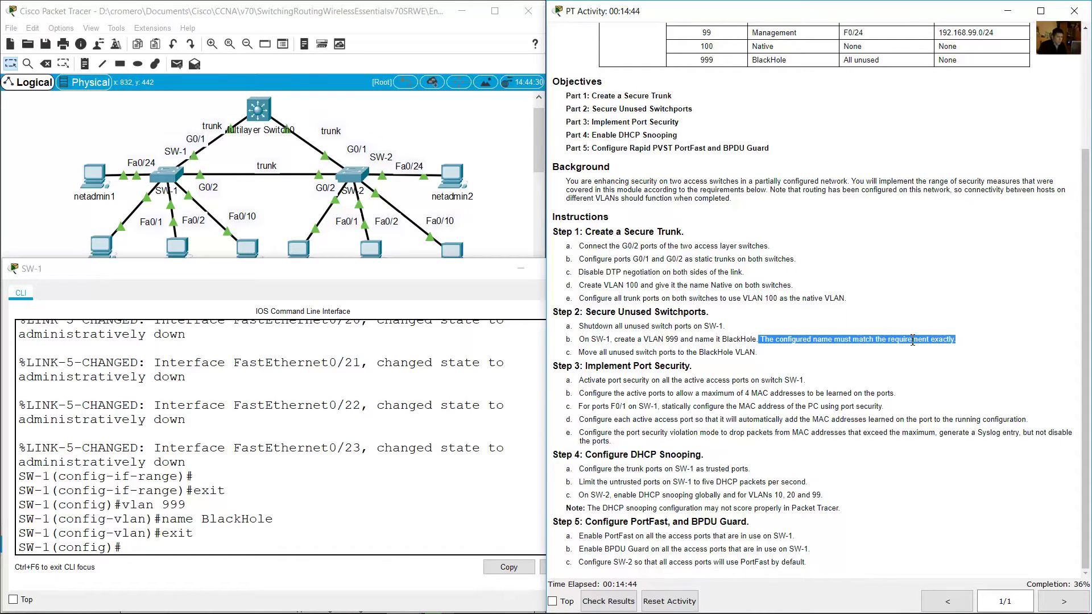
pyautogui.click(732, 341)
pyautogui.moveTo(761, 339); pyautogui.dragTo(762, 340)
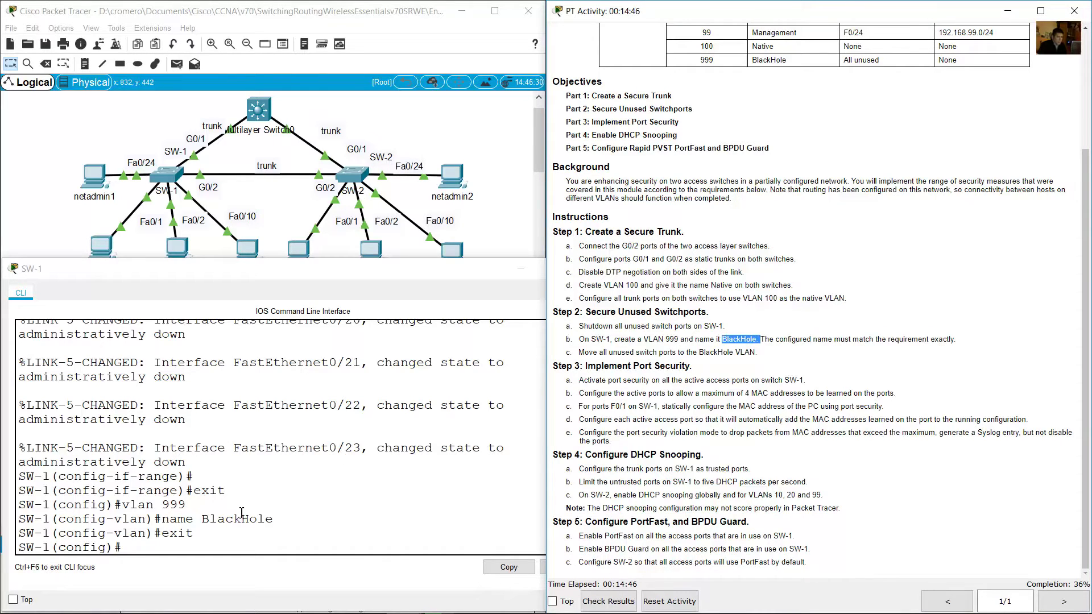
pyautogui.doubleClick(213, 519)
pyautogui.click(733, 408)
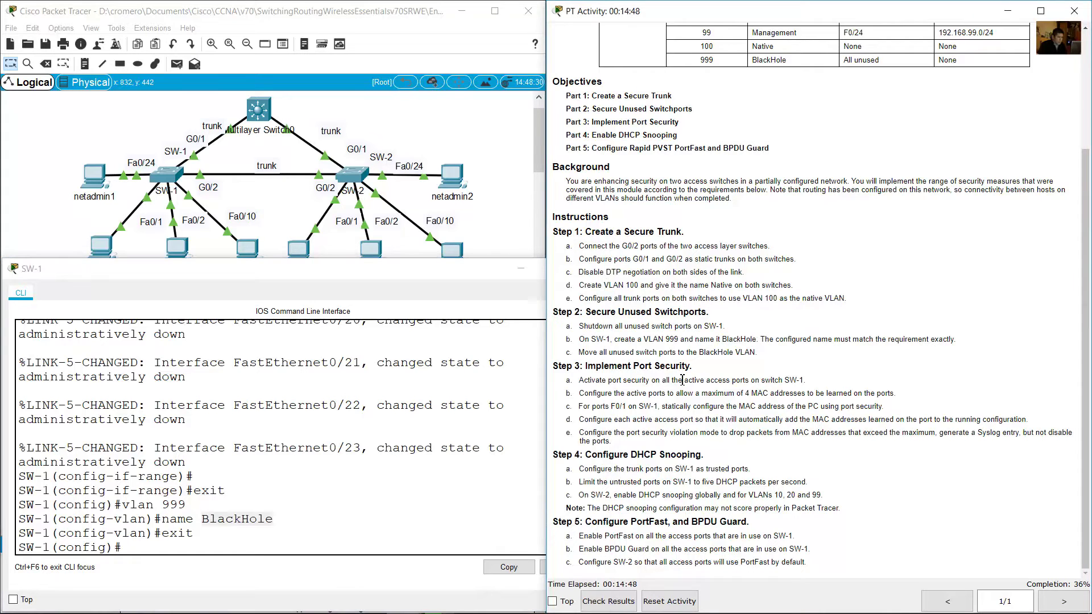
# Step: Reselect SW-1's unused port range f0/3-9,f0/11-23 and make the ports access ports with switchport mode access
pyautogui.moveTo(580, 352); pyautogui.dragTo(758, 352)
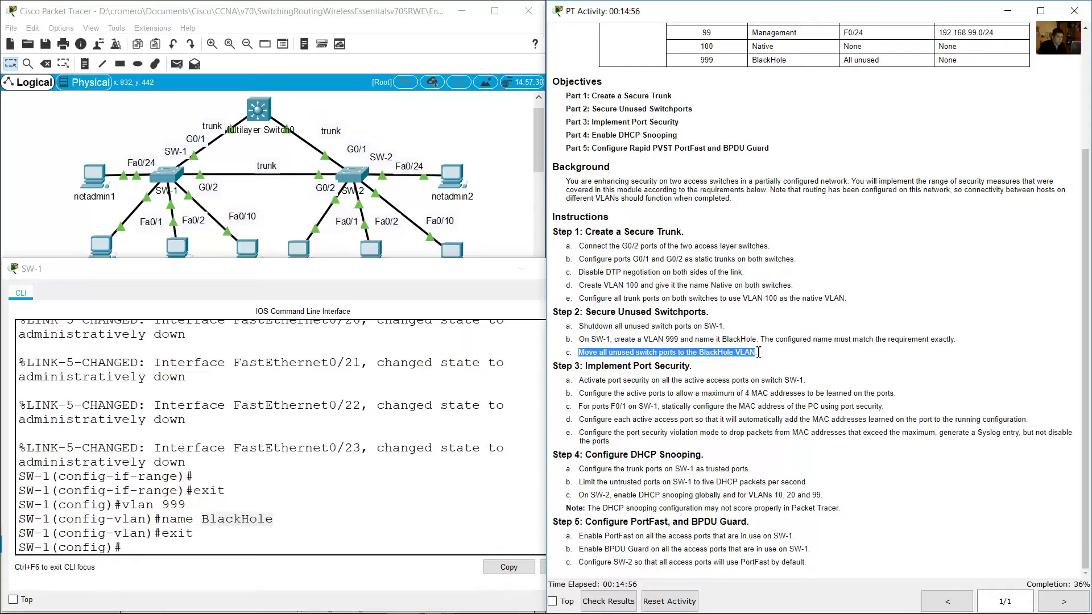
pyautogui.click(398, 429)
pyautogui.write('int range f0/3-9,f0/11-23')
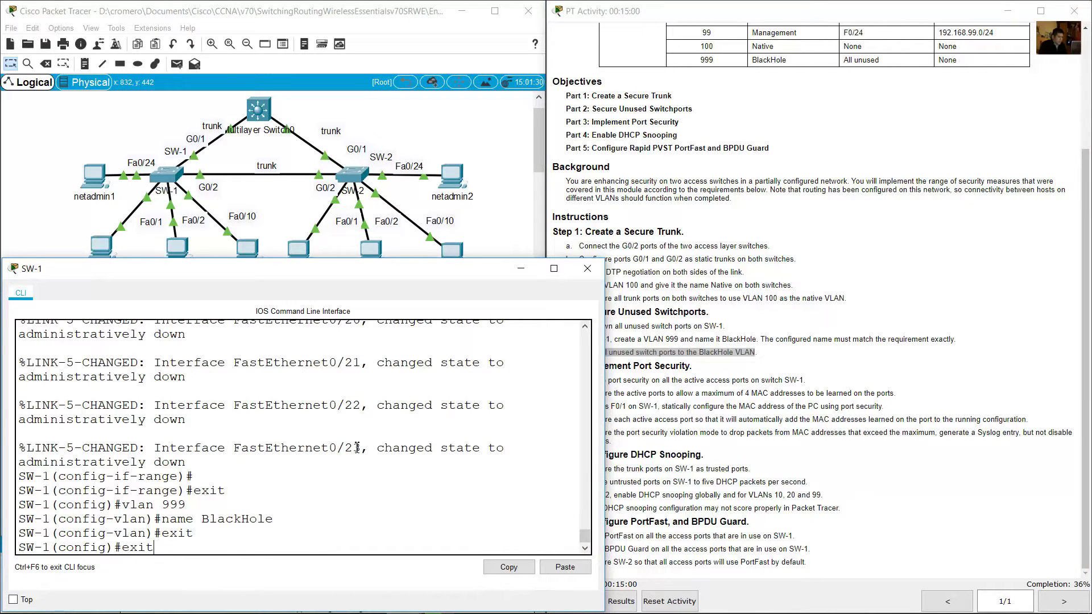
pyautogui.press('Left')
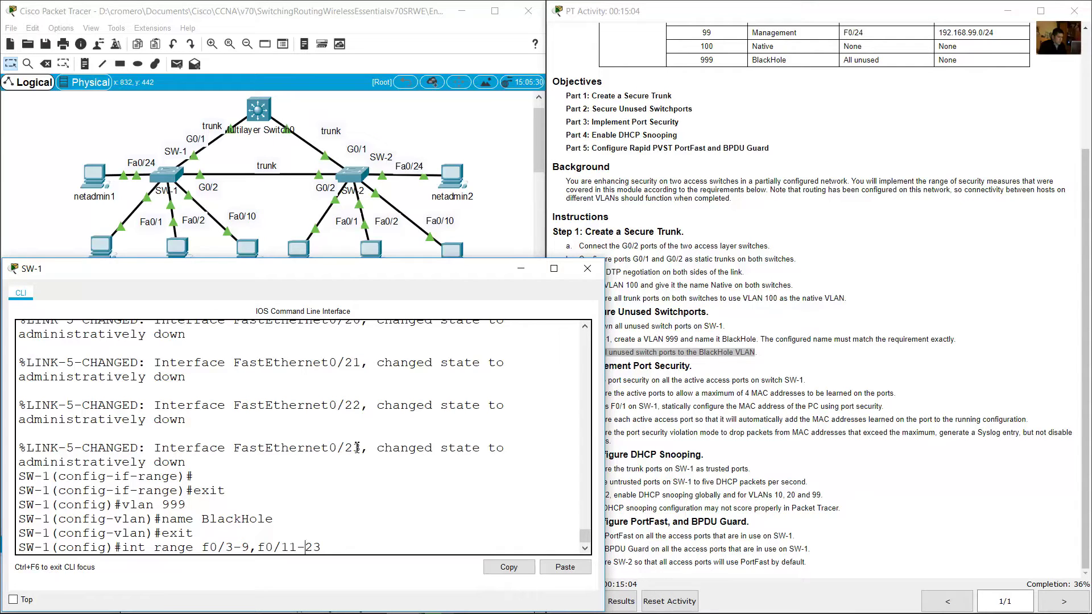
pyautogui.press('Return')
pyautogui.write('s')
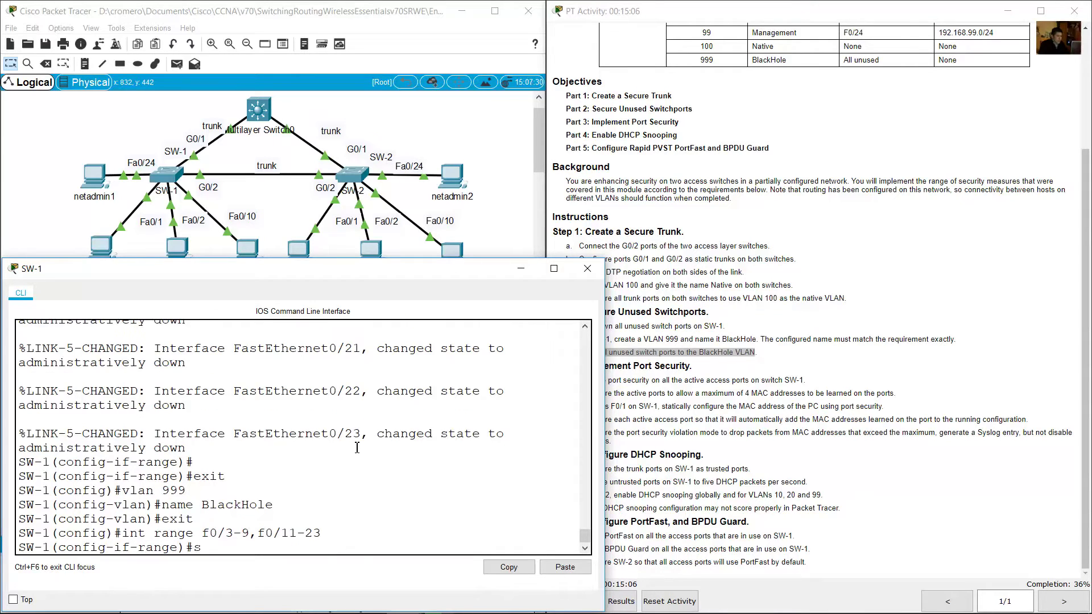
pyautogui.write('witchport mode acce')
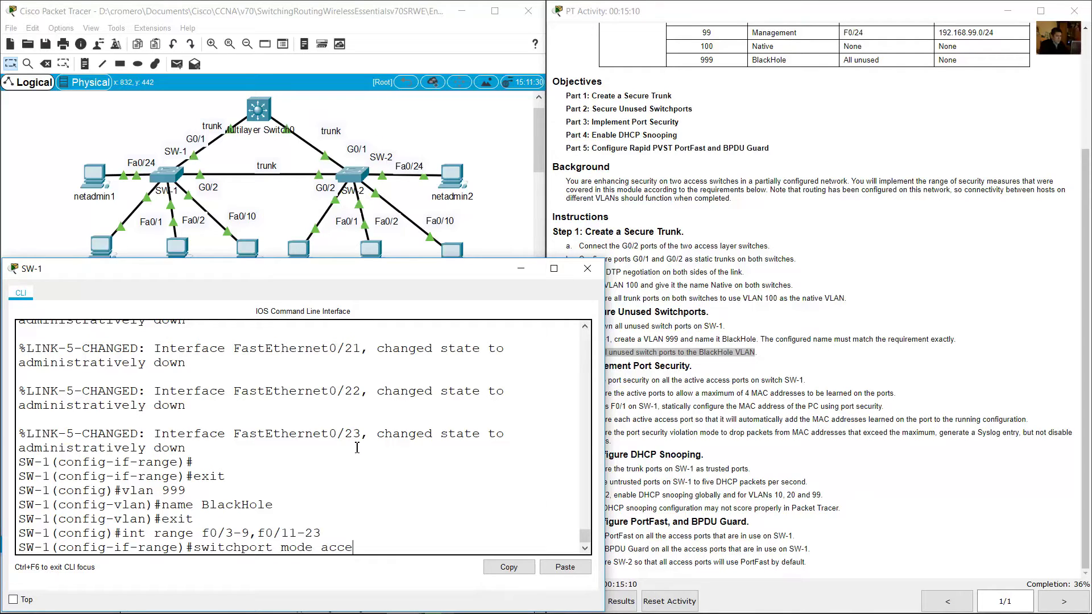
pyautogui.write('ss')
pyautogui.press('Return')
# Step: Assign SW-1's selected unused ports to the BlackHole VLAN with switchport access vlan 999
pyautogui.press('Up')
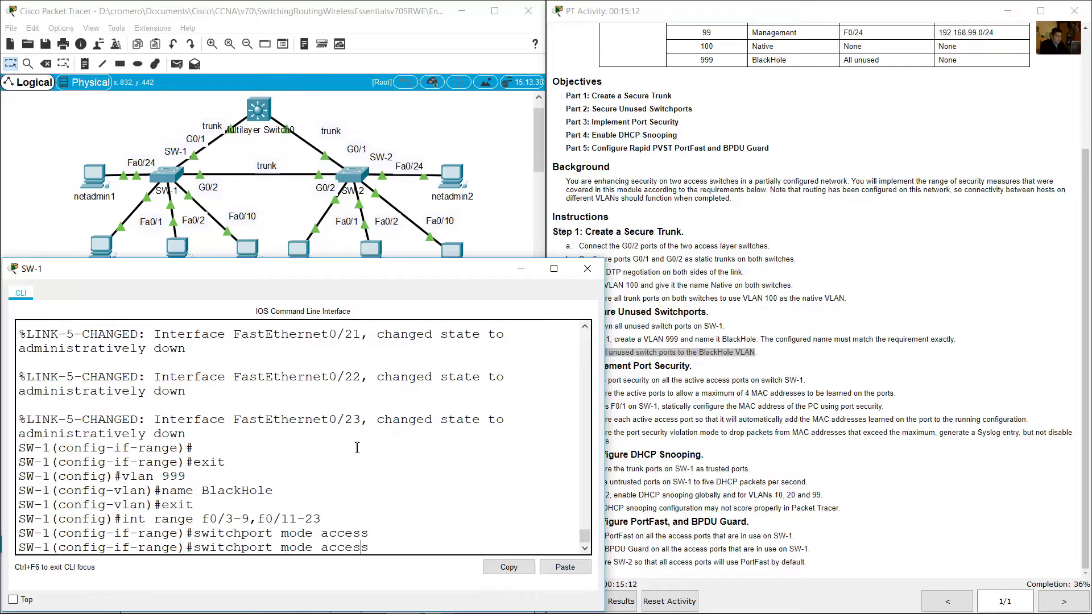
pyautogui.press('Left')
pyautogui.press('Left')
pyautogui.press('Left')
pyautogui.press('Left')
pyautogui.press('Left')
pyautogui.press('Left')
pyautogui.press('BackSpace')
pyautogui.press('BackSpace')
pyautogui.press('BackSpace')
pyautogui.press('BackSpace')
pyautogui.press('BackSpace')
pyautogui.write('vlan 99')
pyautogui.press('Return')
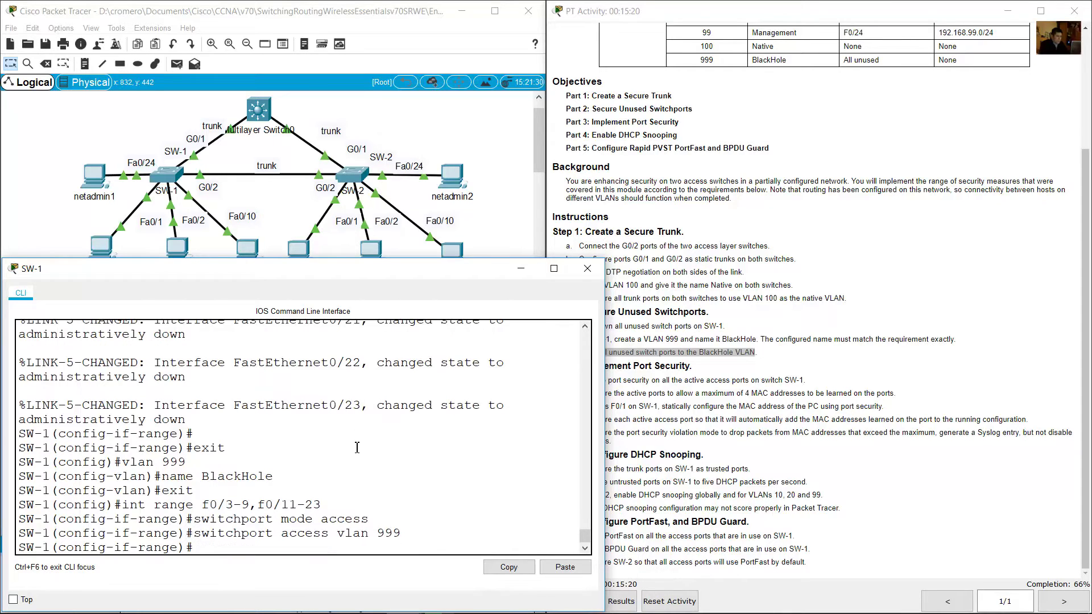
# Step: Exit SW-1's interface range configuration and review the entered VLAN 999 and BlackHole name commands
pyautogui.write('exit')
pyautogui.press('Return')
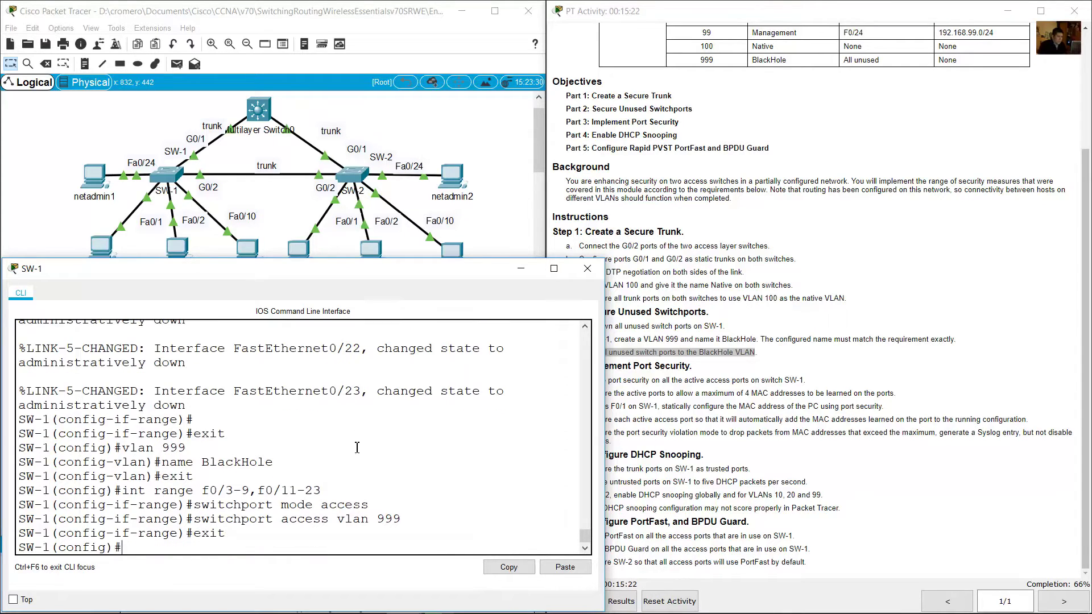
pyautogui.moveTo(342, 524); pyautogui.dragTo(404, 519)
pyautogui.moveTo(204, 462); pyautogui.dragTo(273, 462)
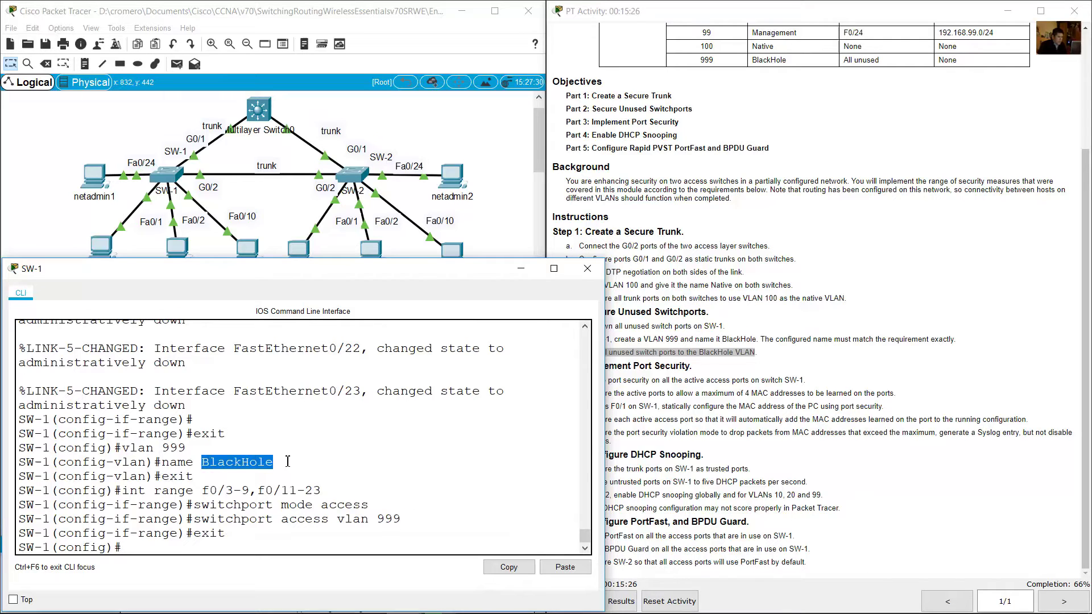
pyautogui.moveTo(147, 448); pyautogui.dragTo(314, 468)
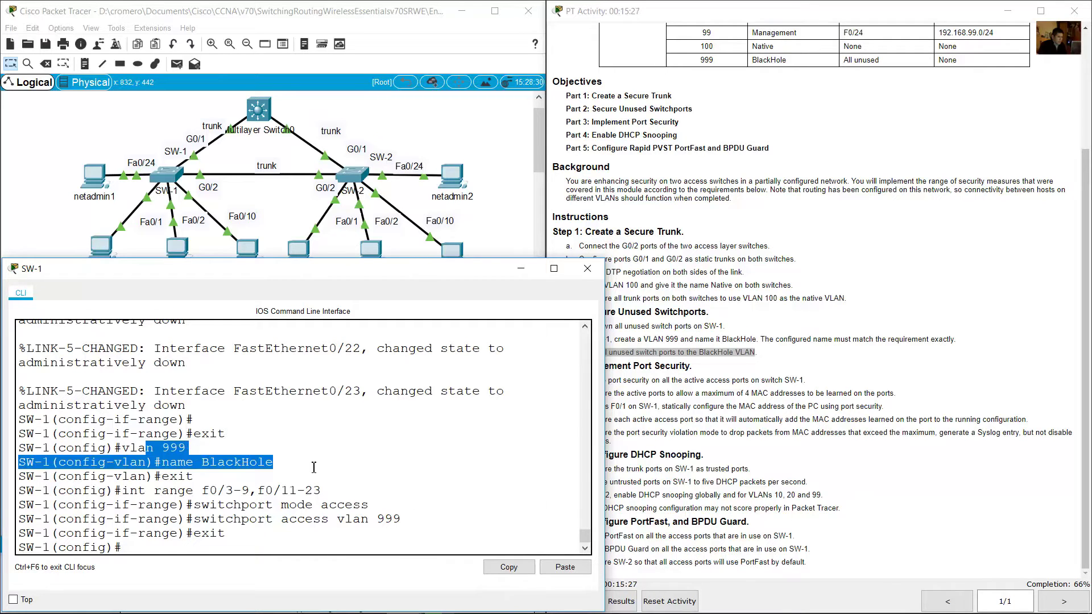
# Step: Read the requirement to activate port security and identify SW-1's active access ports in the topology
pyautogui.click(674, 438)
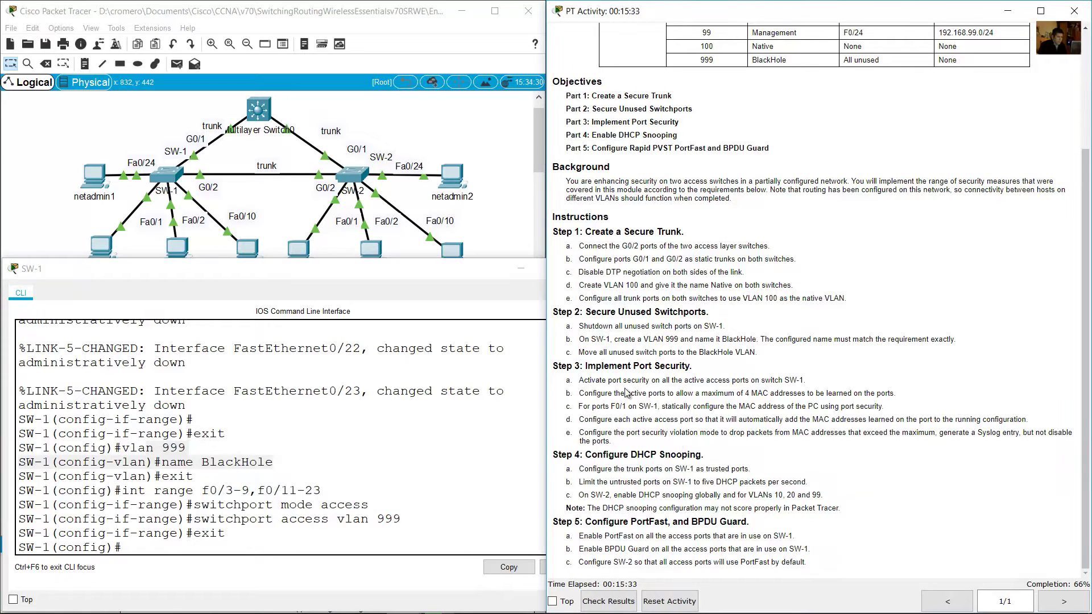
pyautogui.moveTo(587, 367); pyautogui.dragTo(695, 371)
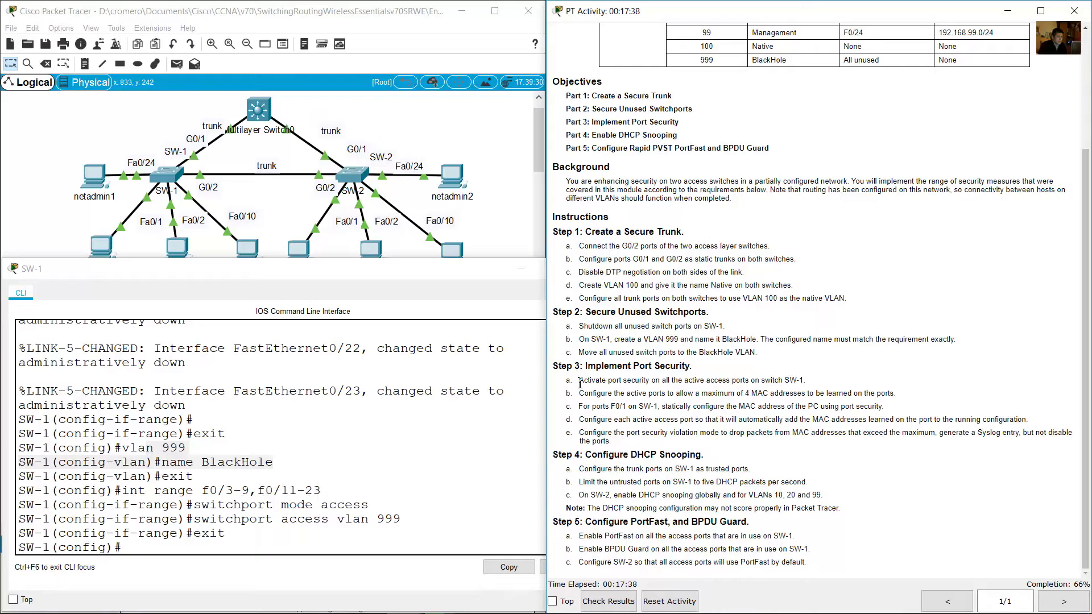
pyautogui.moveTo(581, 384); pyautogui.dragTo(801, 383)
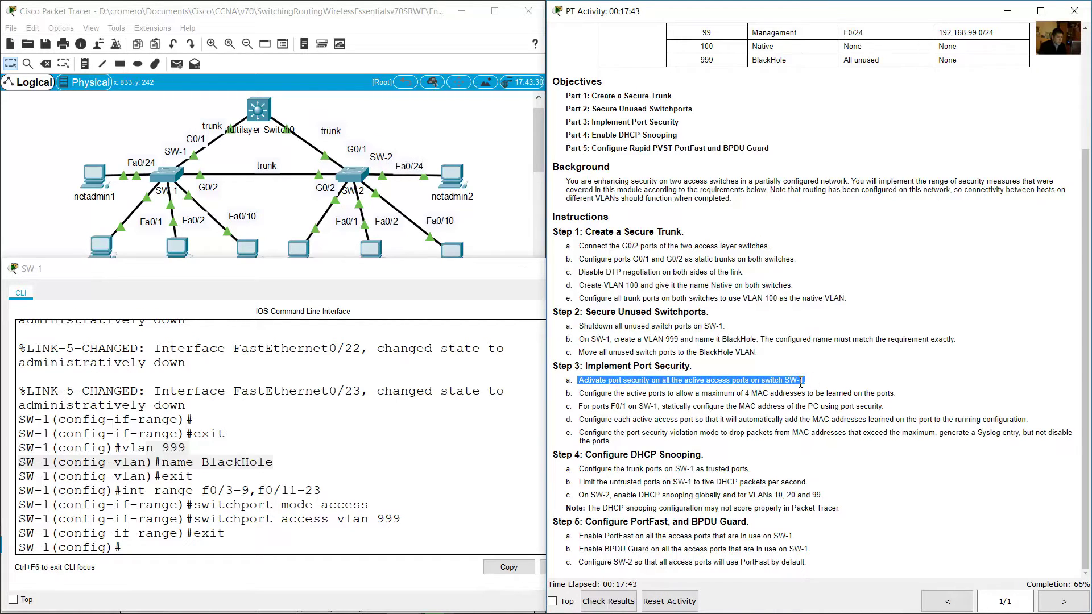
pyautogui.click(265, 199)
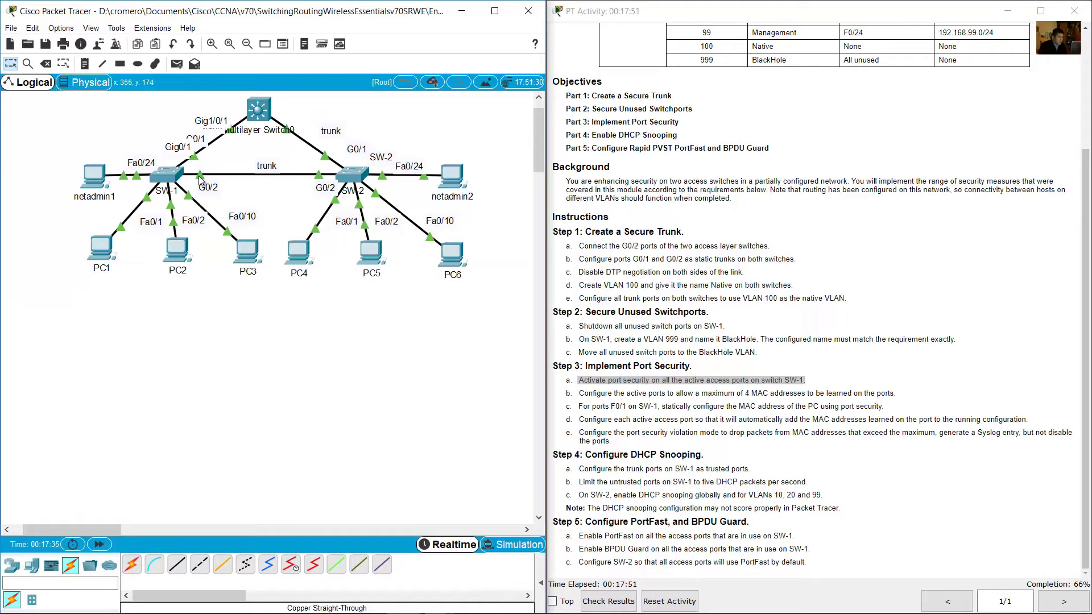
pyautogui.moveTo(201, 176)
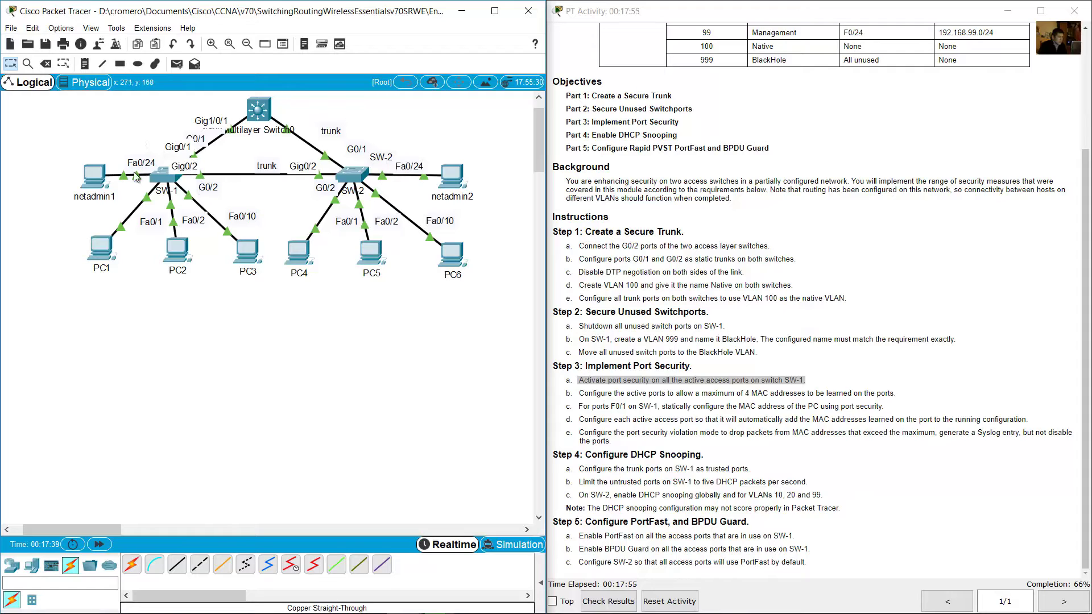
pyautogui.moveTo(146, 203)
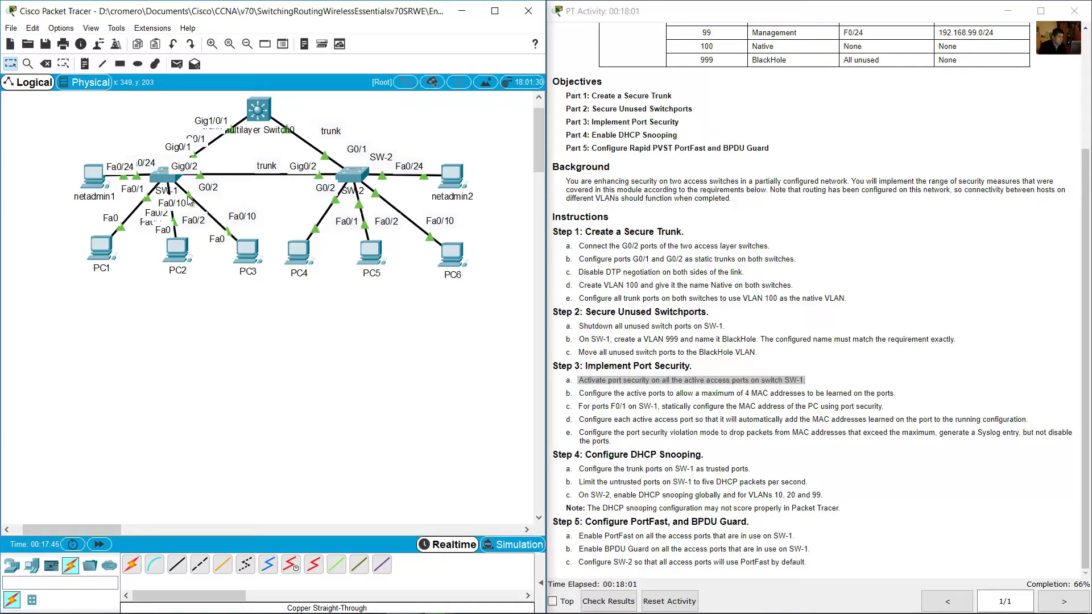
# Step: Return to SW-1's command line and select its active access ports with int range f0/1-2,f0/10,f0/24
pyautogui.click(165, 176)
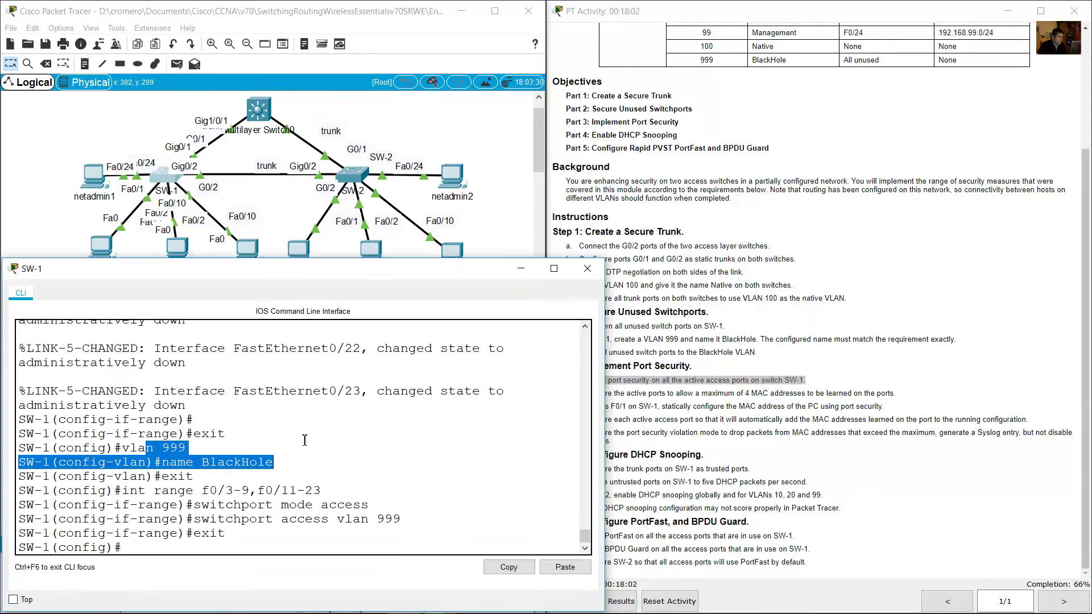
pyautogui.click(283, 543)
pyautogui.press('Up')
pyautogui.press('Up')
pyautogui.press('Up')
pyautogui.press('Up')
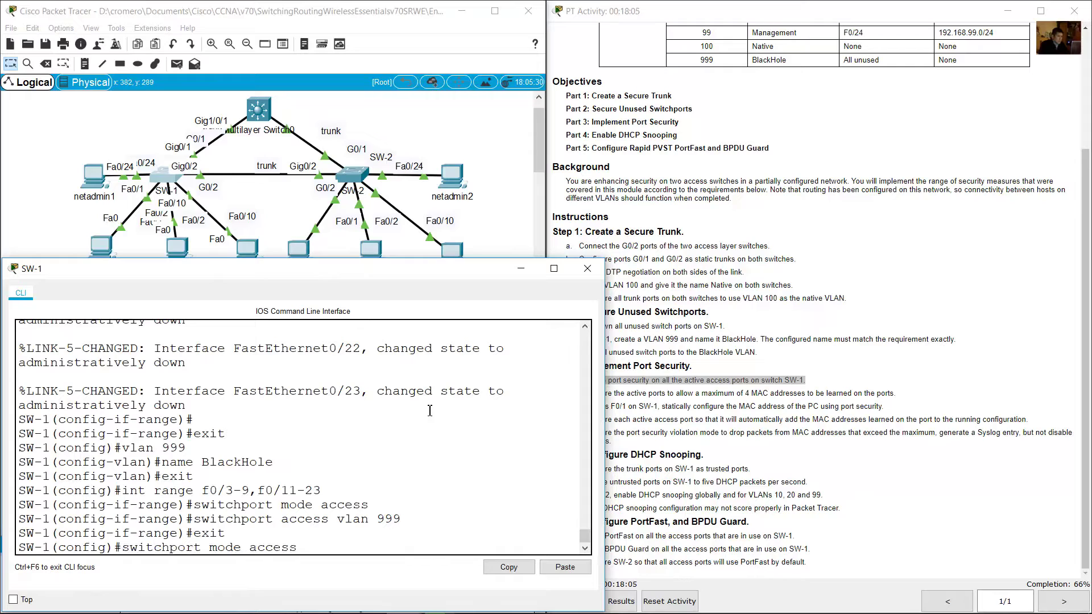
pyautogui.press('BackSpace')
pyautogui.press('BackSpace')
pyautogui.press('BackSpace')
pyautogui.press('BackSpace')
pyautogui.press('BackSpace')
pyautogui.press('BackSpace')
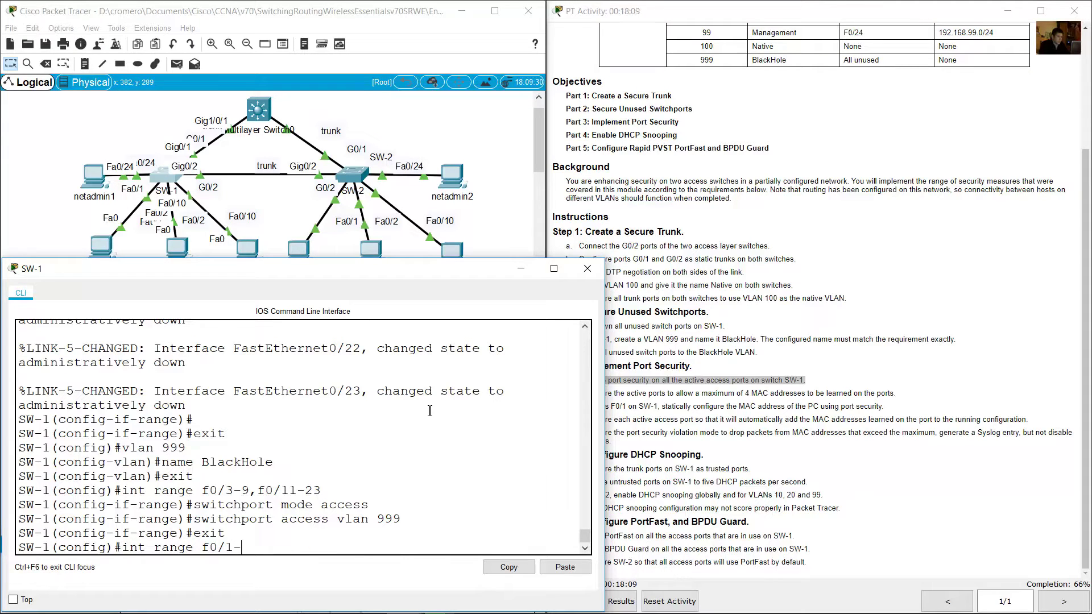
pyautogui.write('1-2,f0/10, f0/24')
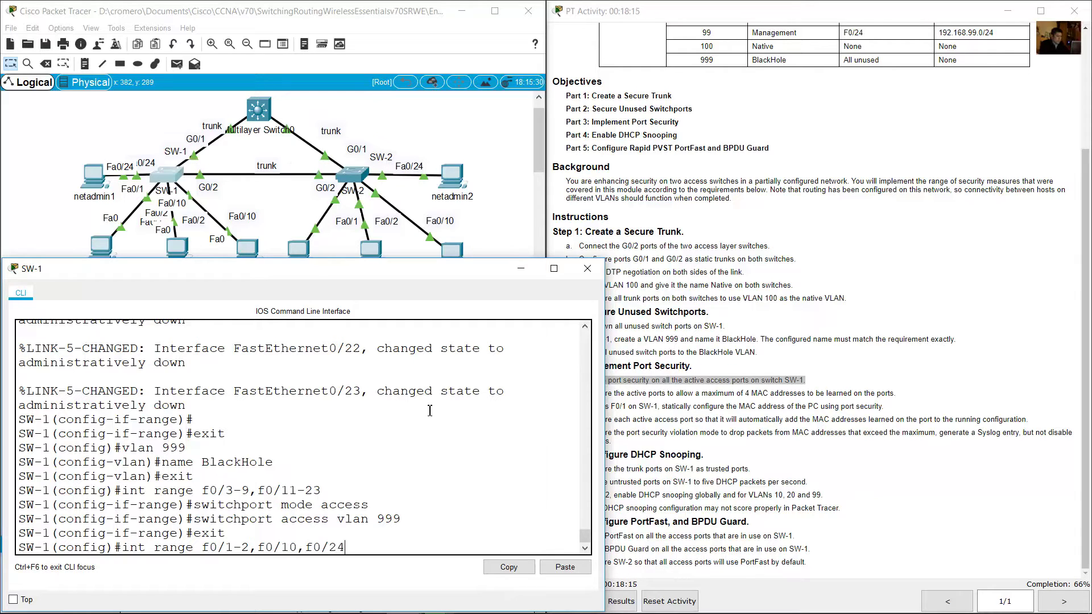
pyautogui.press('Return')
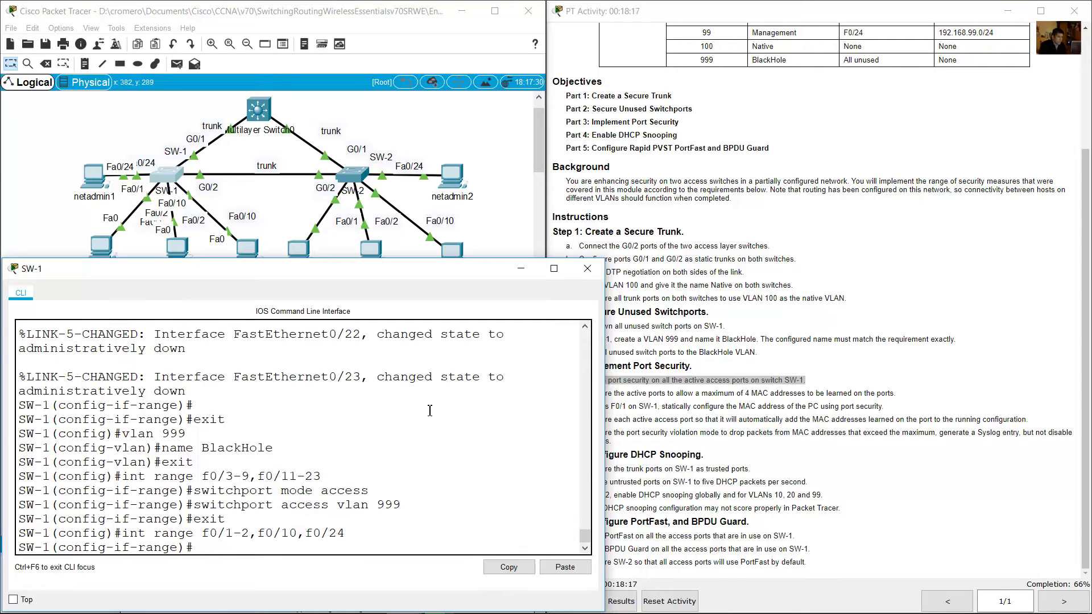
# Step: Activate port security on SW-1's selected active ports with switchport port-security
pyautogui.write('swit')
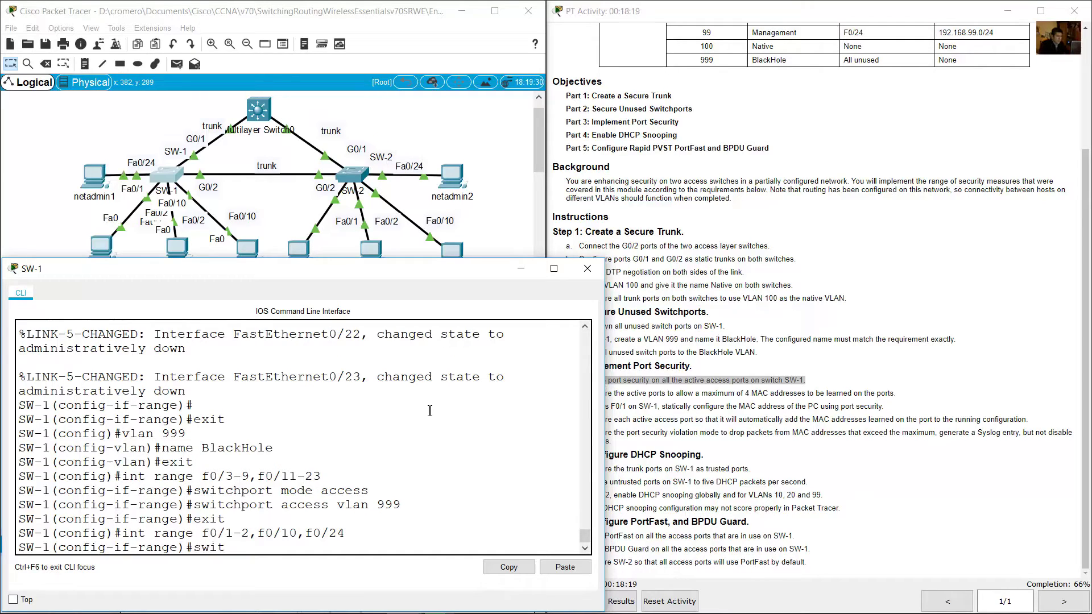
pyautogui.write('chport po')
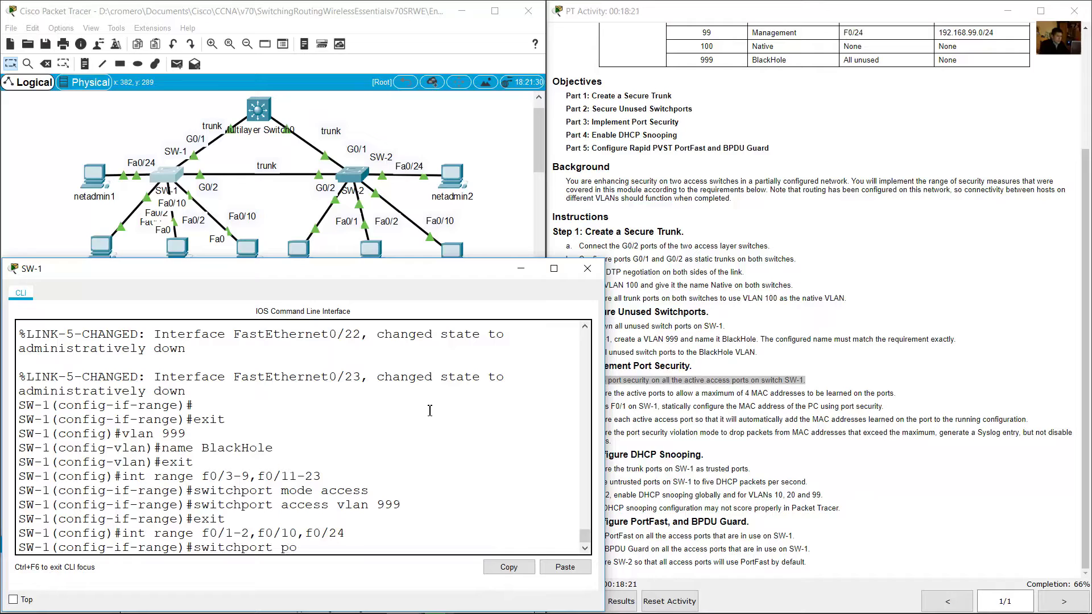
pyautogui.write('rt-security')
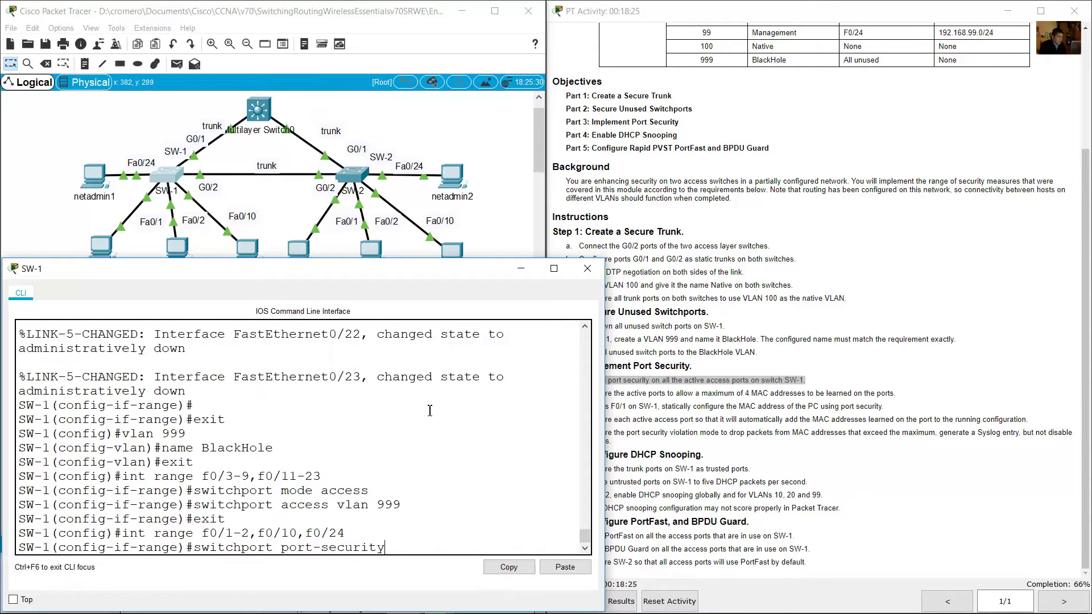
pyautogui.press('Return')
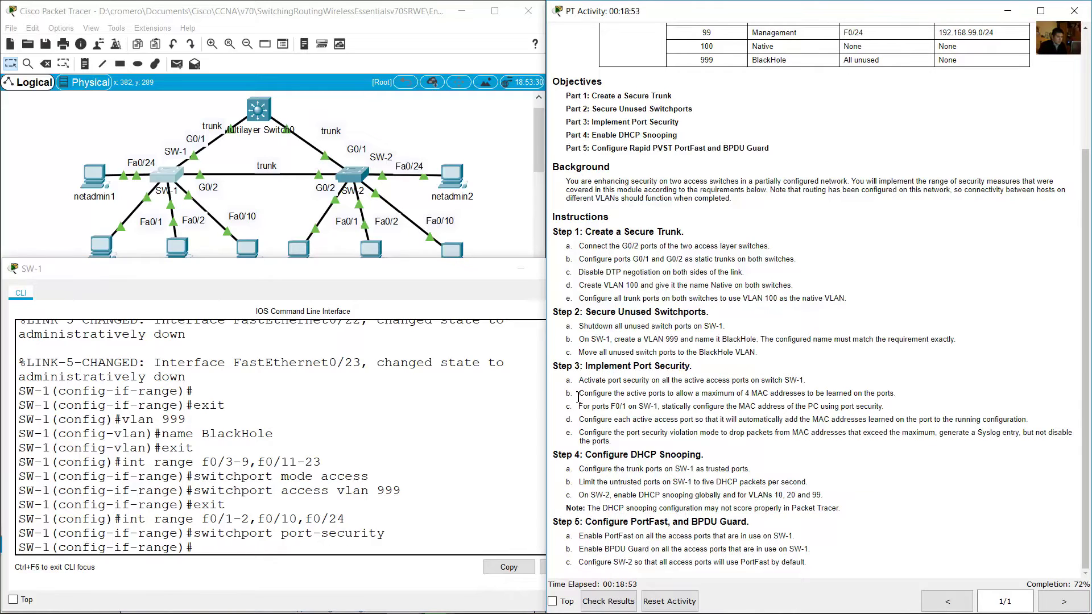
# Step: Check the MAC address limit in the instructions and apply switchport port-security maximum 4 to SW-1's active ports
pyautogui.moveTo(578, 394); pyautogui.dragTo(657, 394)
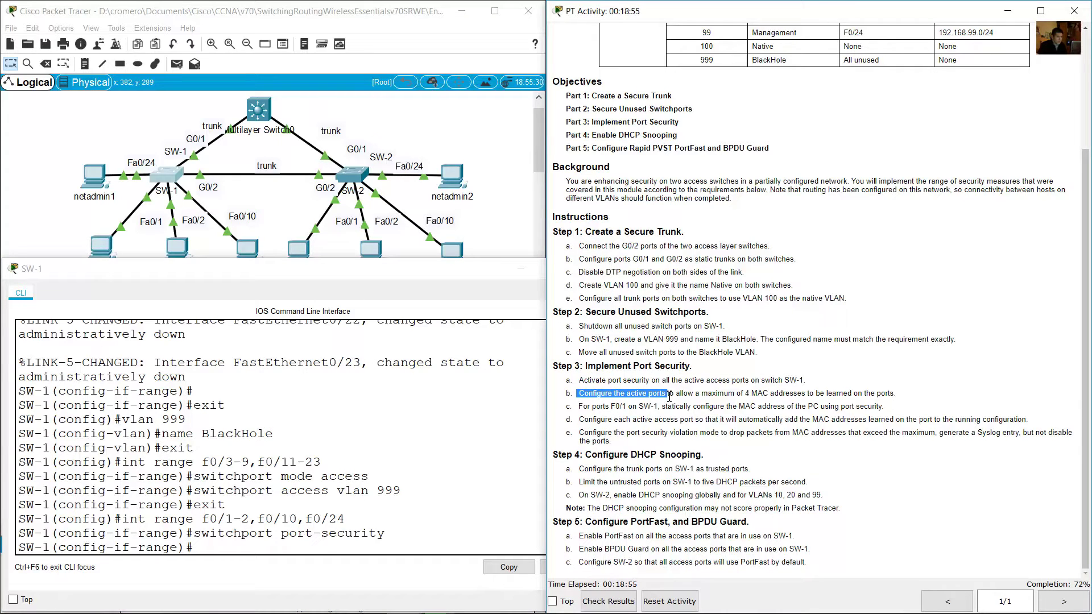
pyautogui.moveTo(669, 396); pyautogui.dragTo(900, 397)
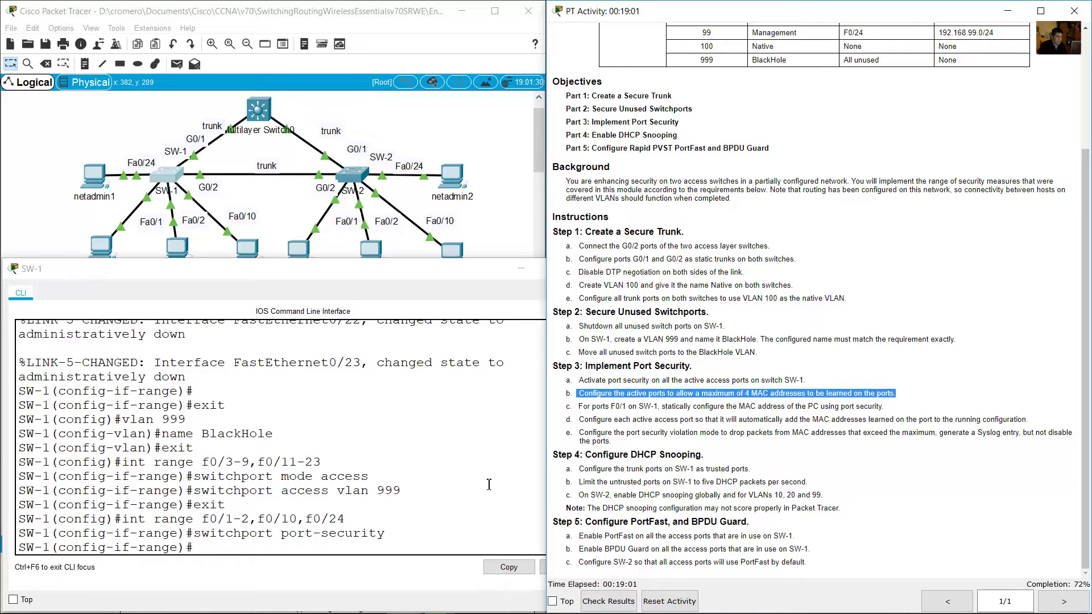
pyautogui.click(480, 463)
pyautogui.press('Up')
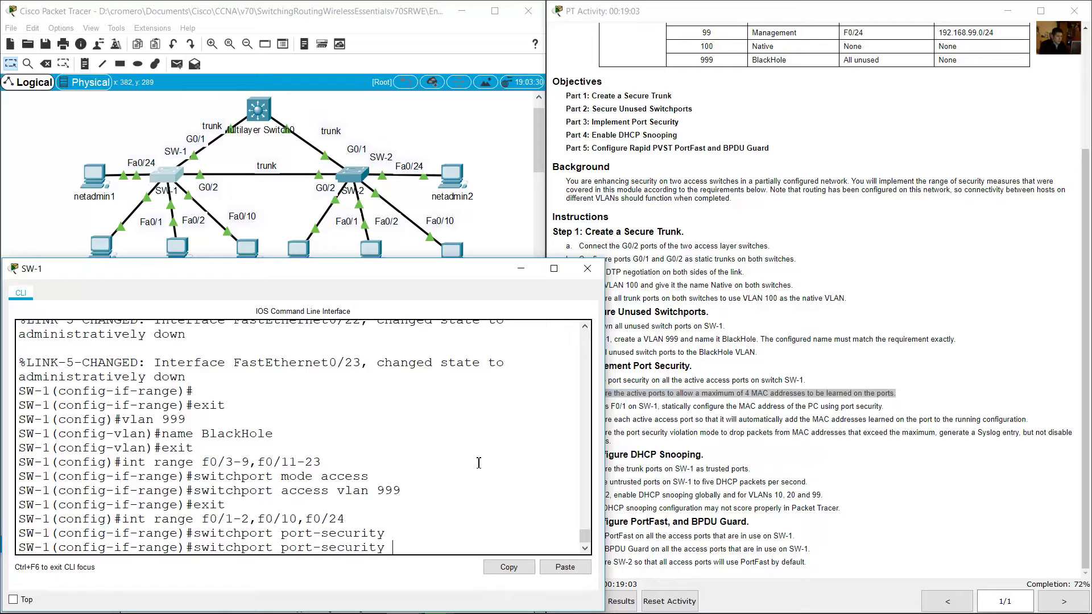
pyautogui.write('maximum 4')
pyautogui.press('Return')
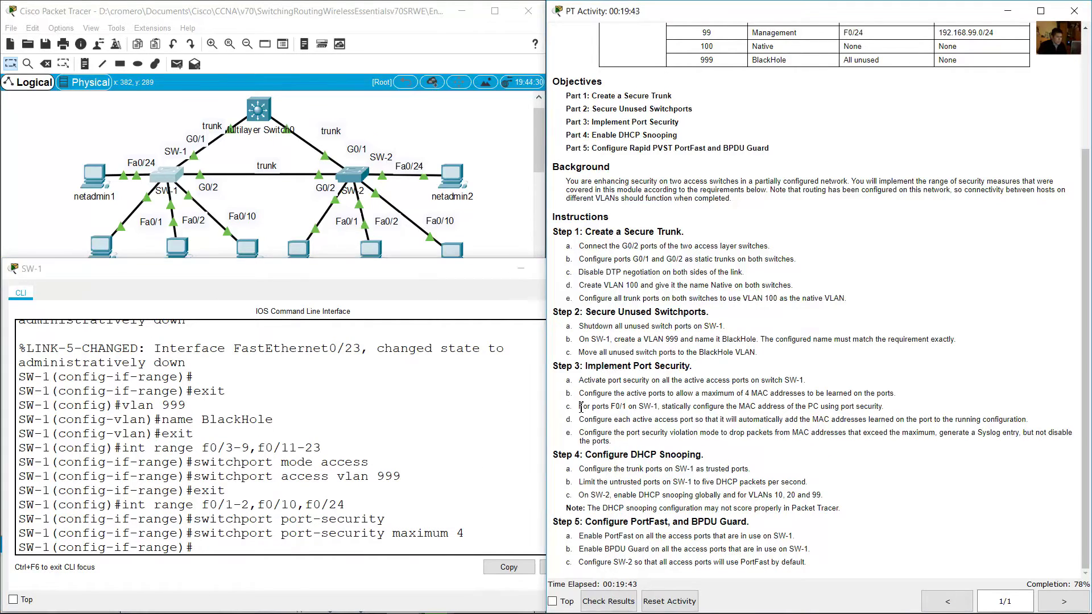
# Step: Read the F0/1 static MAC requirement, exit the port range and enter interface f0/1 configuration on SW-1
pyautogui.moveTo(578, 407); pyautogui.dragTo(891, 409)
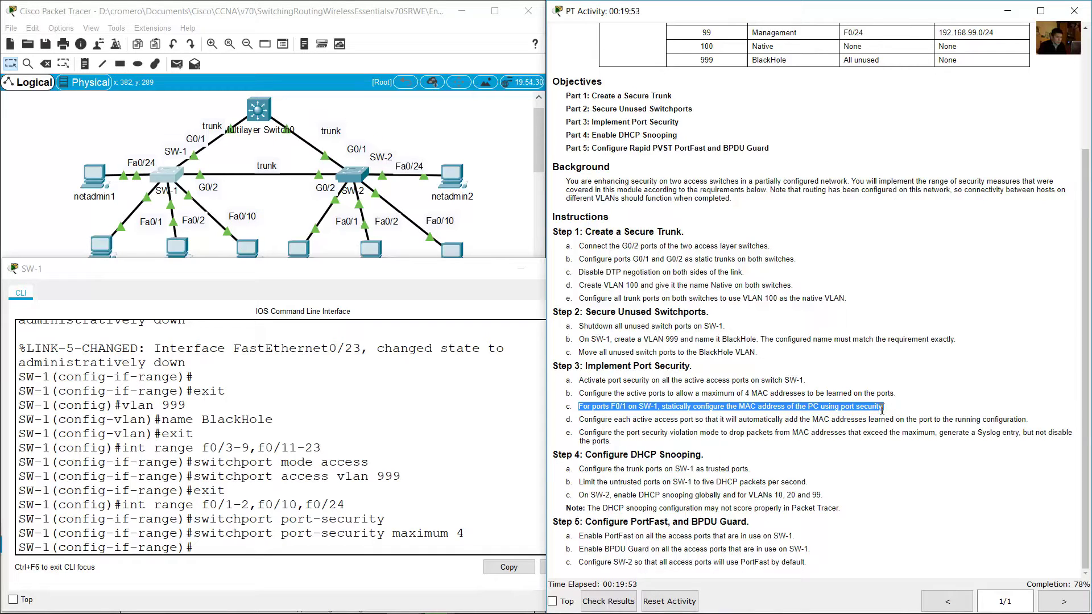
pyautogui.click(269, 549)
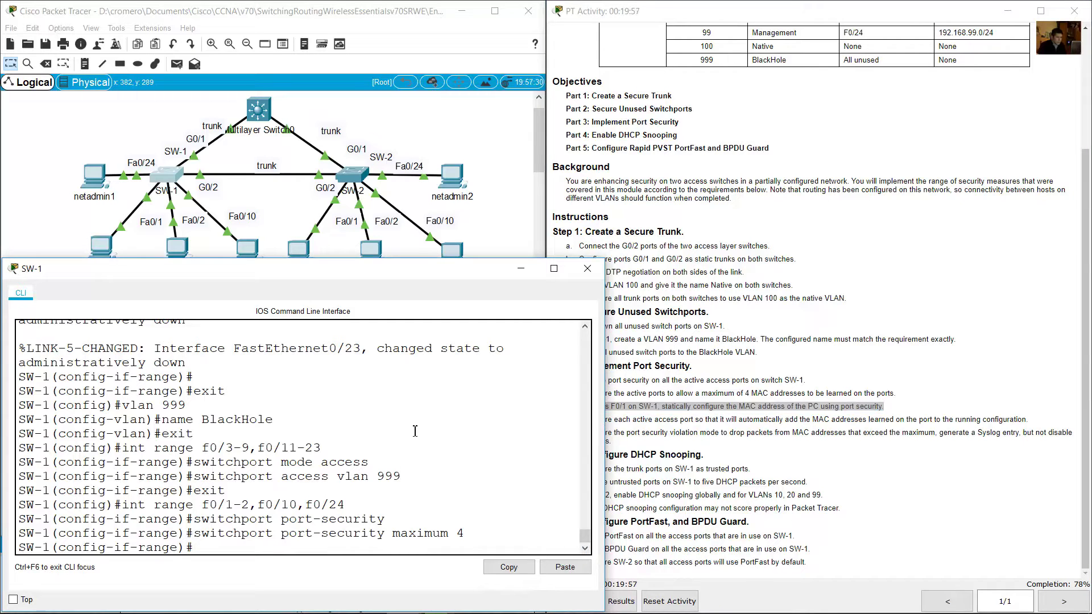
pyautogui.write('exit')
pyautogui.press('Return')
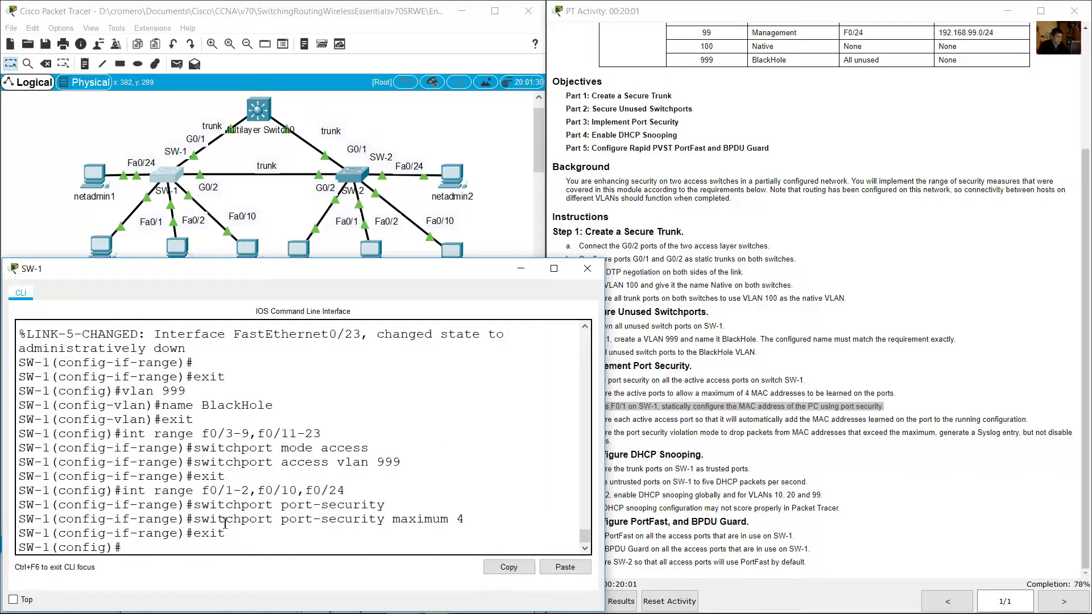
pyautogui.moveTo(114, 533); pyautogui.dragTo(206, 534)
pyautogui.click(613, 408)
pyautogui.moveTo(623, 407); pyautogui.dragTo(594, 407)
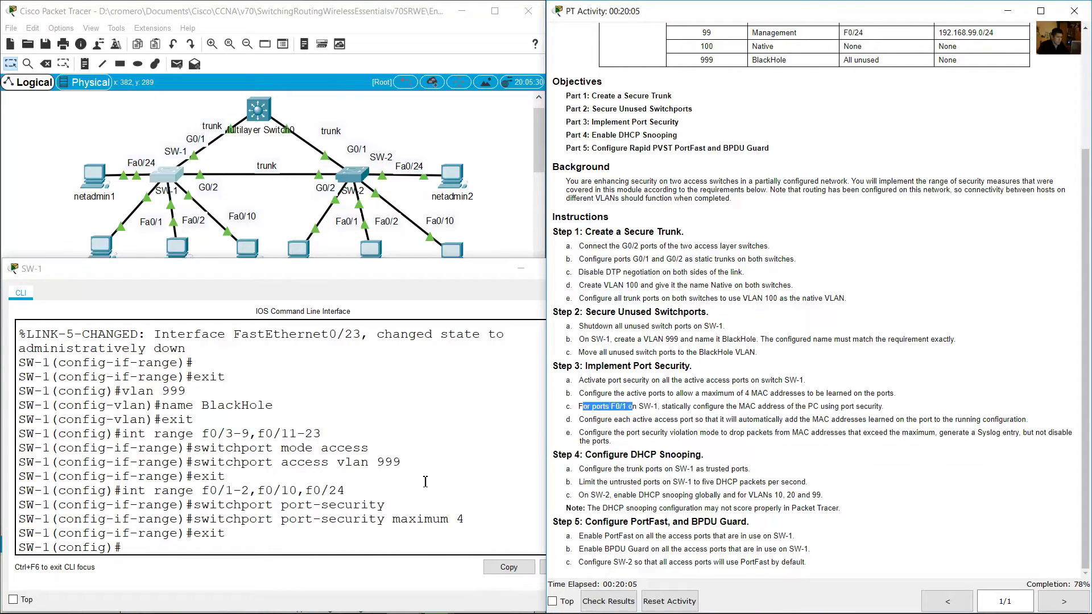
pyautogui.click(426, 482)
pyautogui.write('int f0/1')
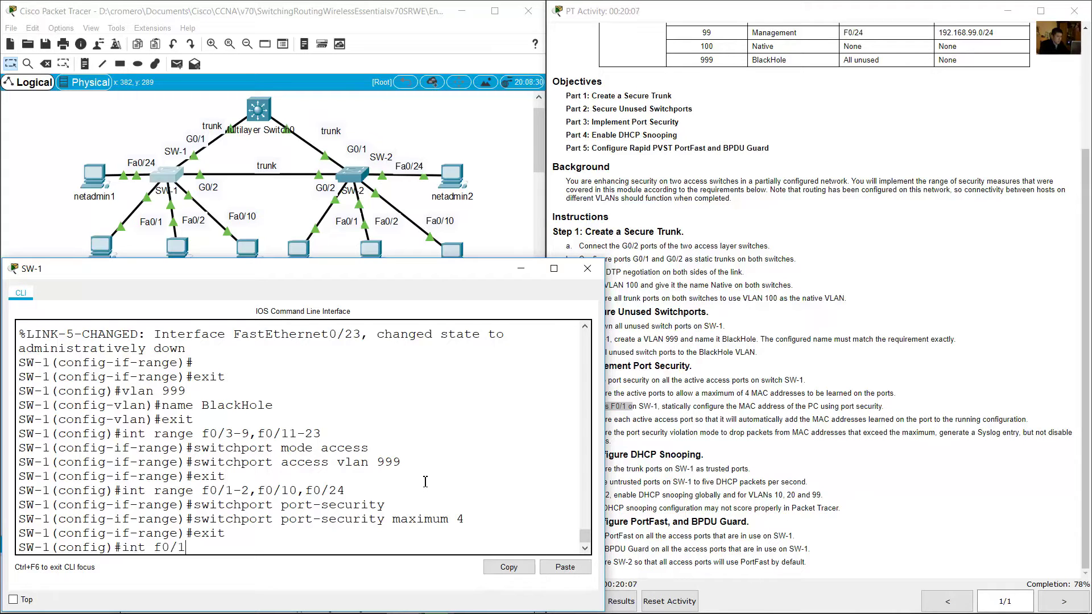
pyautogui.press('Return')
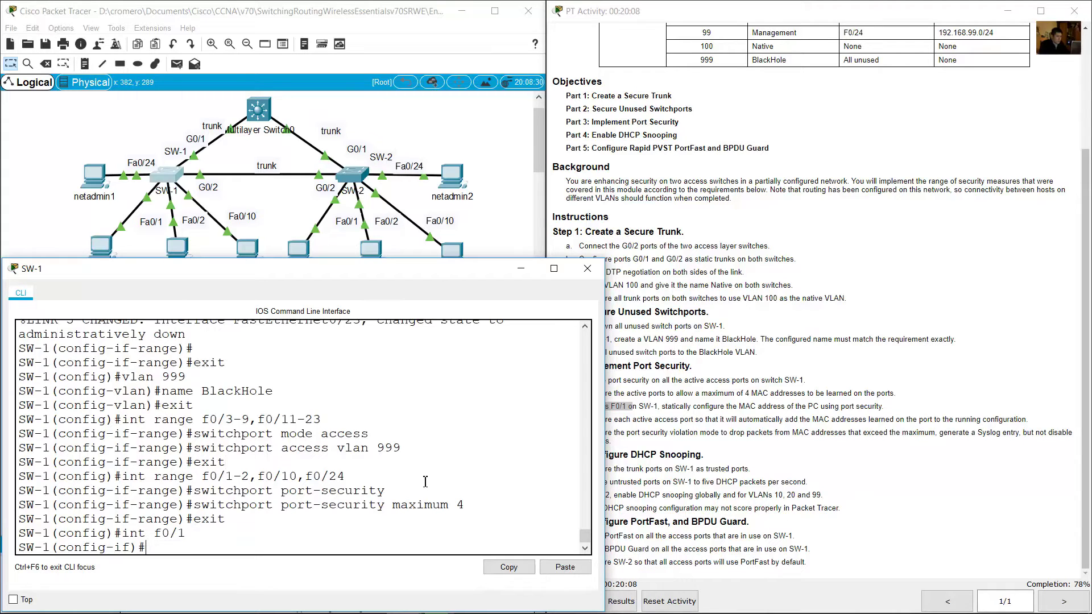
# Step: Begin the static MAC command on SW-1's f0/1 with switchport port-security mac-address, leaving the address blank
pyautogui.click(608, 466)
pyautogui.moveTo(658, 406); pyautogui.dragTo(767, 408)
pyautogui.click(342, 518)
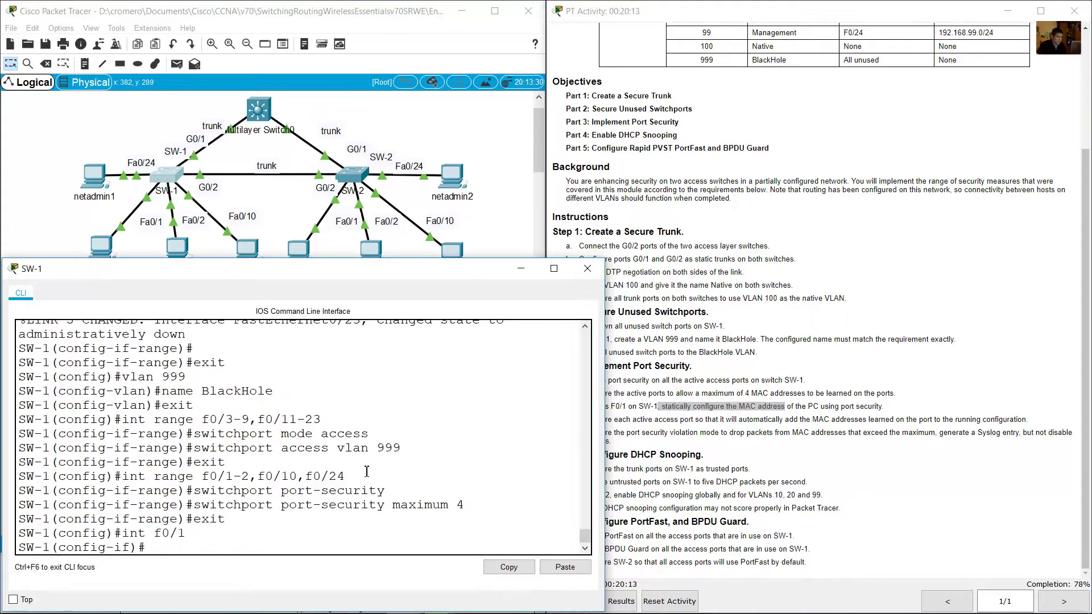
pyautogui.press('Up')
pyautogui.press('Up')
pyautogui.press('Up')
pyautogui.press('BackSpace')
pyautogui.press('BackSpace')
pyautogui.press('BackSpace')
pyautogui.press('BackSpace')
pyautogui.press('BackSpace')
pyautogui.press('BackSpace')
pyautogui.press('BackSpace')
pyautogui.press('BackSpace')
pyautogui.press('BackSpace')
pyautogui.press('BackSpace')
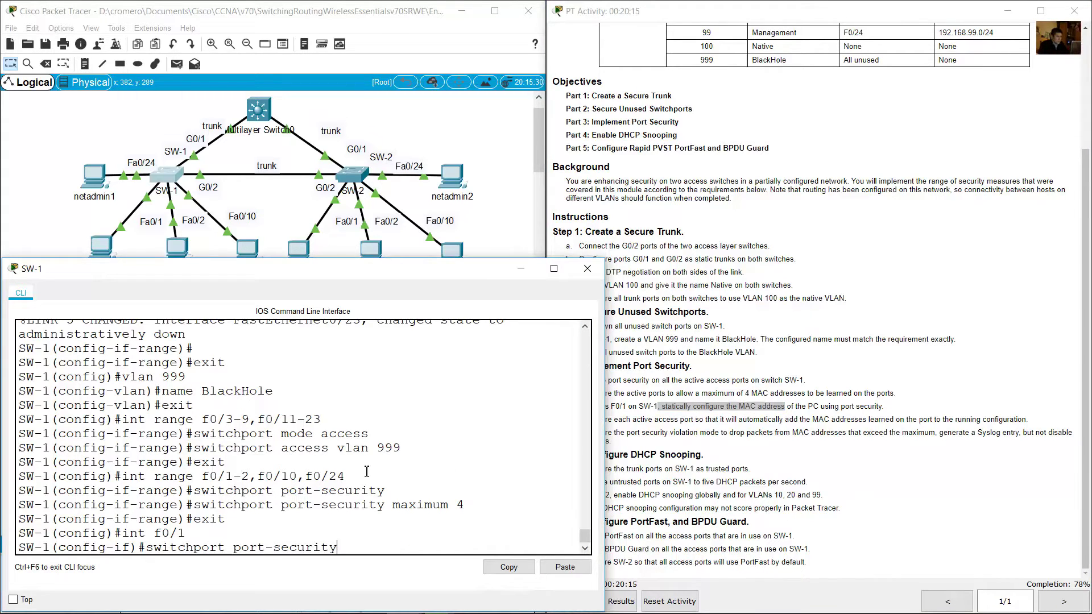
pyautogui.write('mac-address')
# Step: Open the Command Prompt on PC1, the PC attached to SW-1's Fa0/1, and run ipconfig /all to look up its MAC address
pyautogui.click(95, 138)
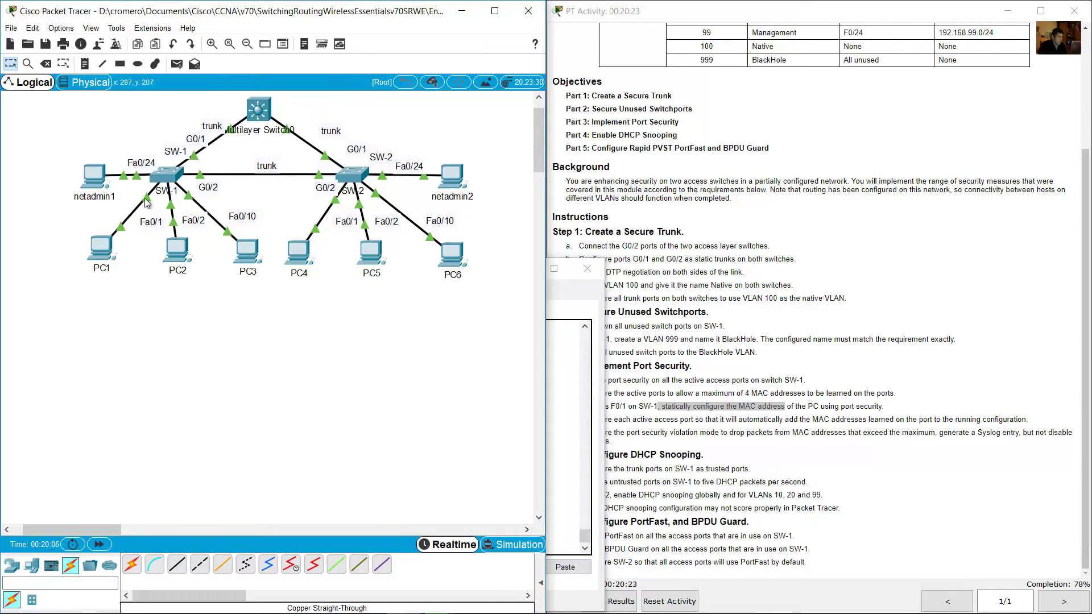
pyautogui.moveTo(138, 199)
pyautogui.moveTo(117, 229); pyautogui.dragTo(47, 284)
pyautogui.click(100, 251)
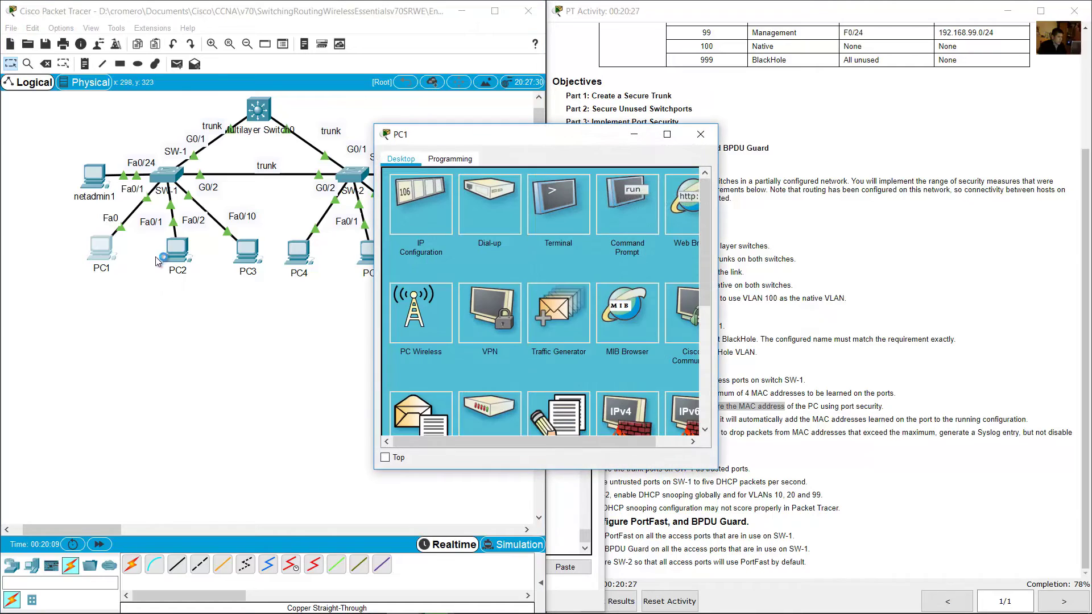
pyautogui.moveTo(391, 281); pyautogui.dragTo(234, 289)
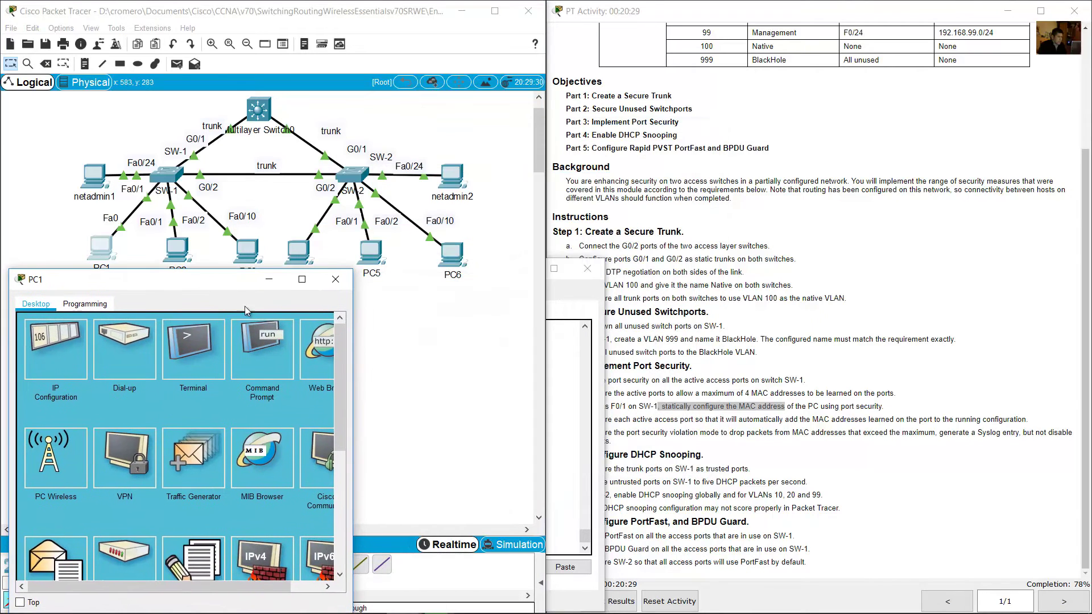
pyautogui.click(263, 348)
pyautogui.moveTo(357, 306); pyautogui.dragTo(649, 307)
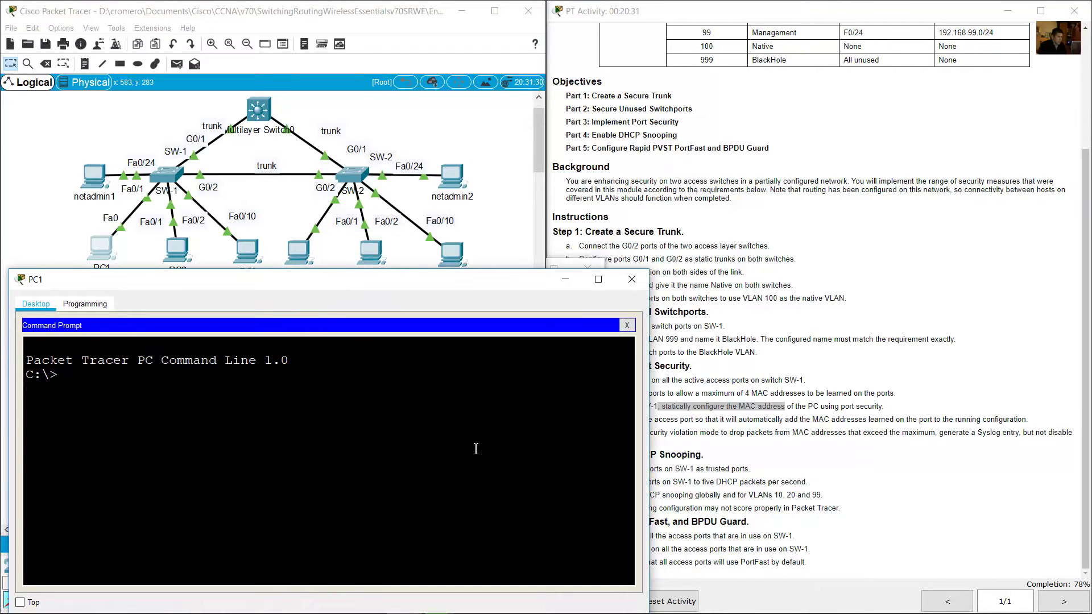
pyautogui.write('ipconfig /all')
pyautogui.press('Return')
pyautogui.scroll(5, 421, 446)
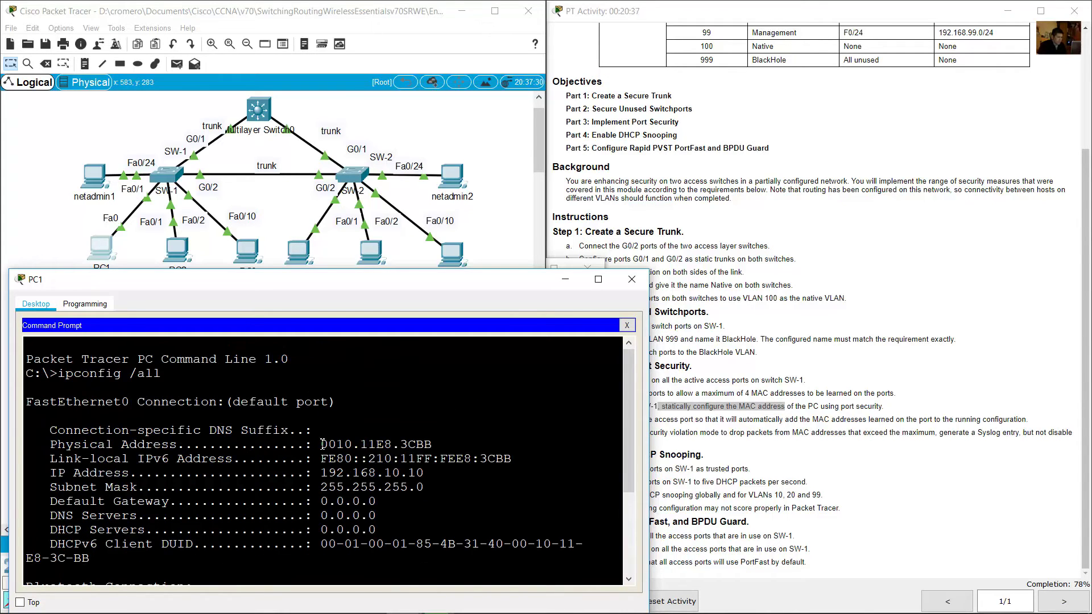
# Step: Copy PC1's physical address 0010.11E8.3CBB from the ipconfig output and return to the SW-1 CLI
pyautogui.moveTo(323, 444); pyautogui.dragTo(432, 445)
pyautogui.rightClick(427, 452)
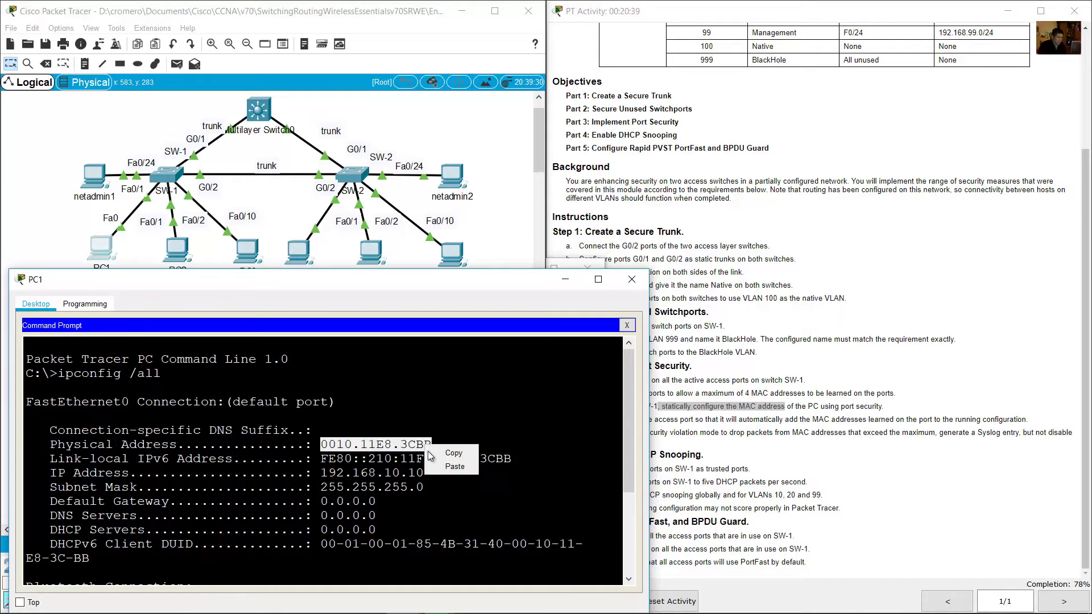
pyautogui.click(453, 453)
pyautogui.click(558, 284)
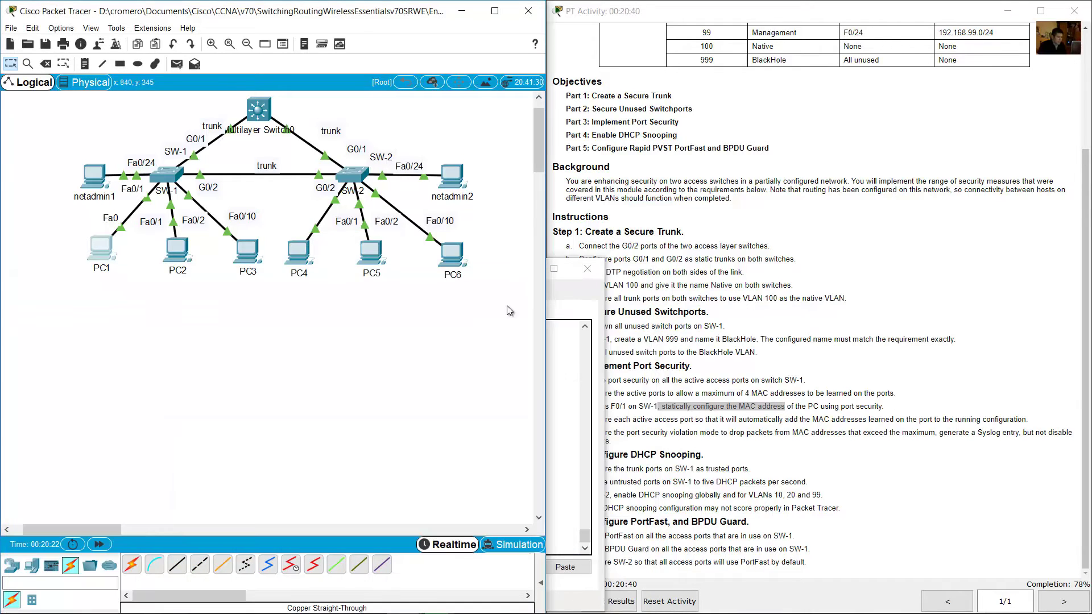
pyautogui.click(560, 399)
# Step: Complete and run SW-1's f0/1 command switchport port-security mac-address with the copied address 0010.11E8.3CBB
pyautogui.rightClick(463, 548)
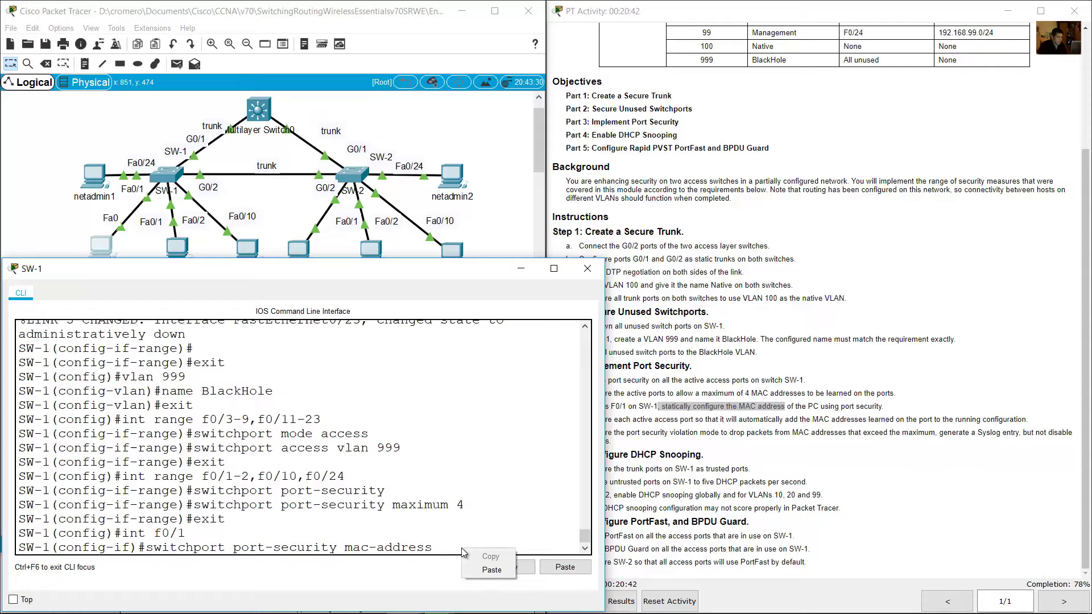
pyautogui.click(484, 570)
pyautogui.moveTo(167, 549); pyautogui.dragTo(550, 547)
pyautogui.click(46, 221)
pyautogui.moveTo(25, 220); pyautogui.dragTo(118, 283)
pyautogui.click(570, 553)
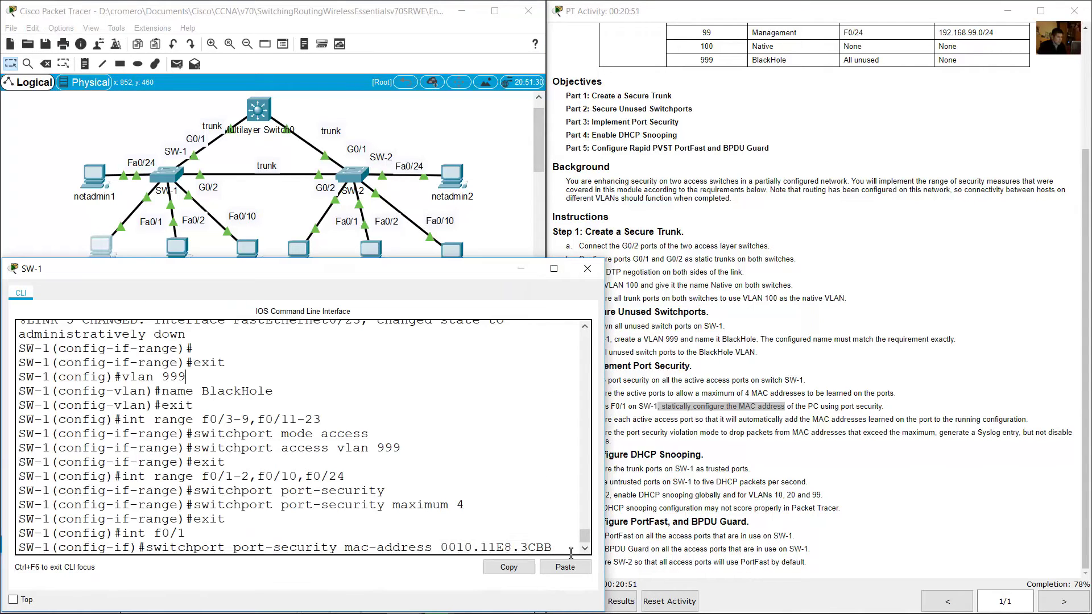
pyautogui.press('Return')
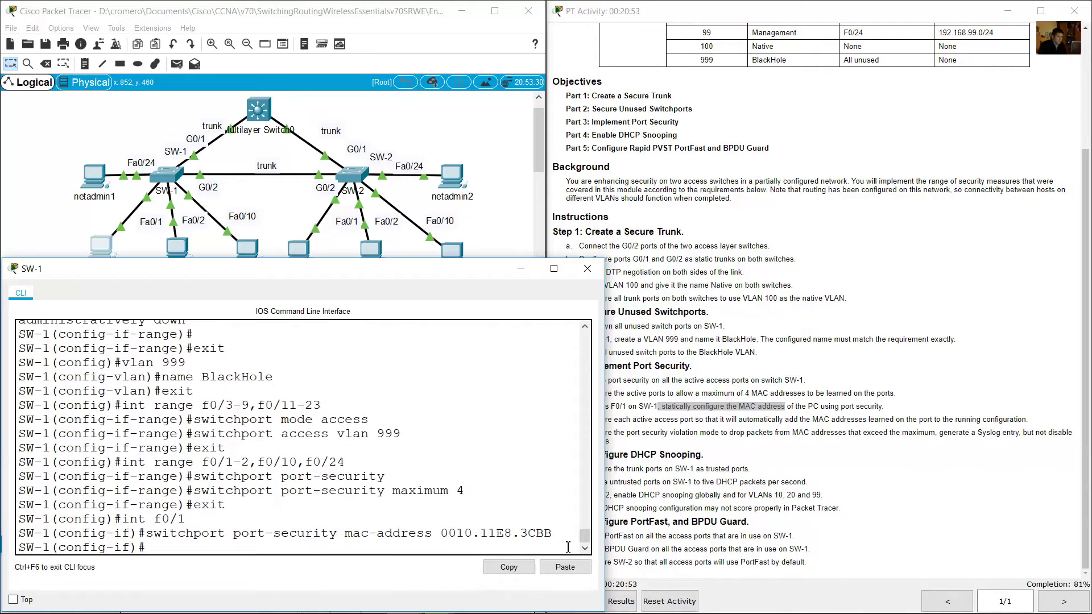
# Step: Read the Step 3 requirement on automatically adding learned MAC addresses, and exit f0/1 interface configuration on SW-1
pyautogui.click(851, 376)
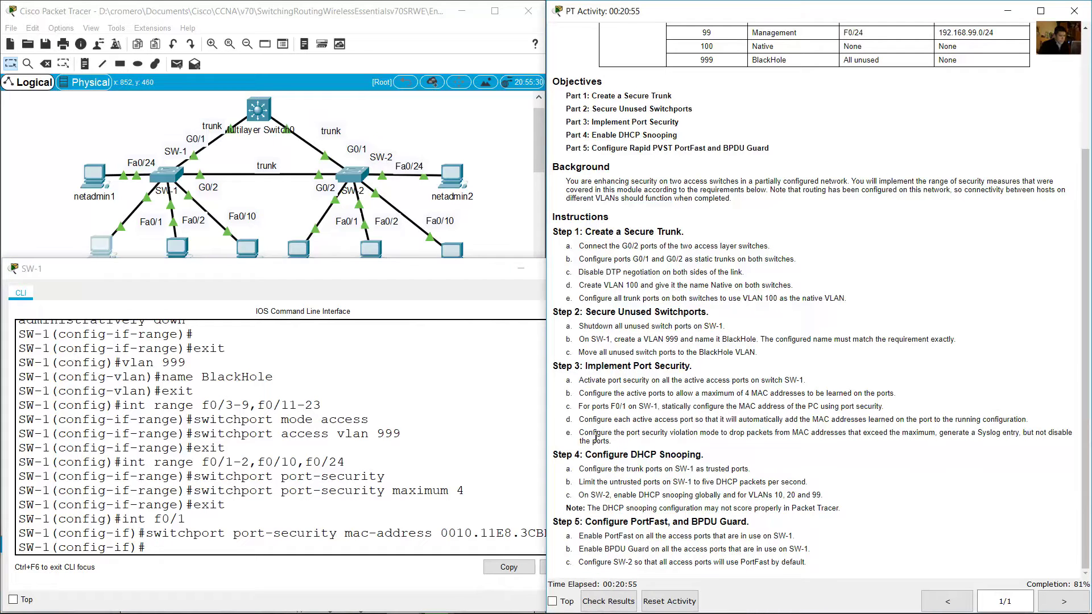
pyautogui.moveTo(584, 423); pyautogui.dragTo(1033, 423)
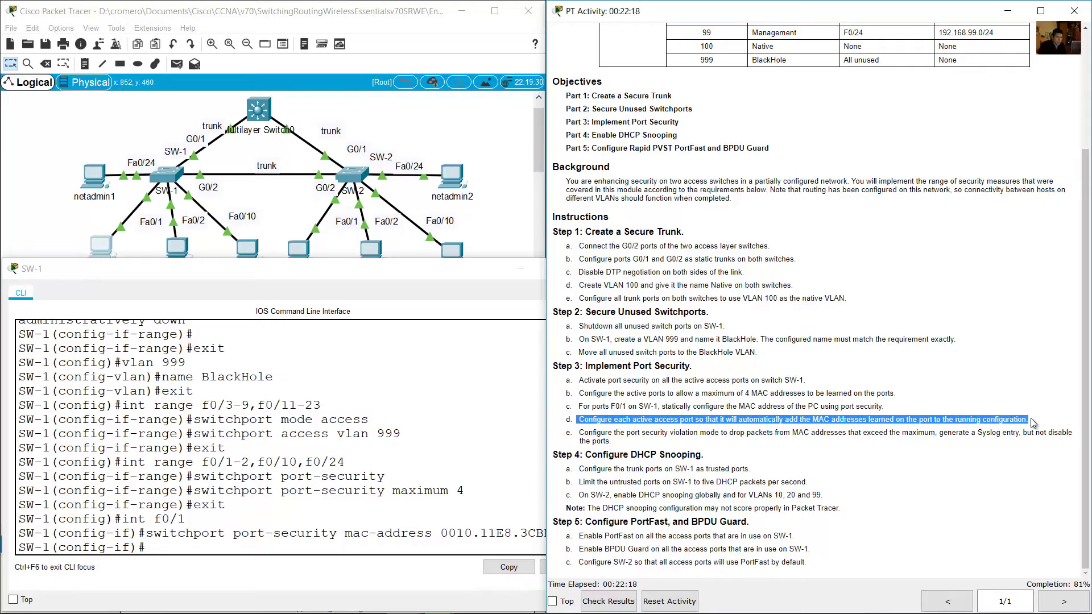
pyautogui.click(281, 547)
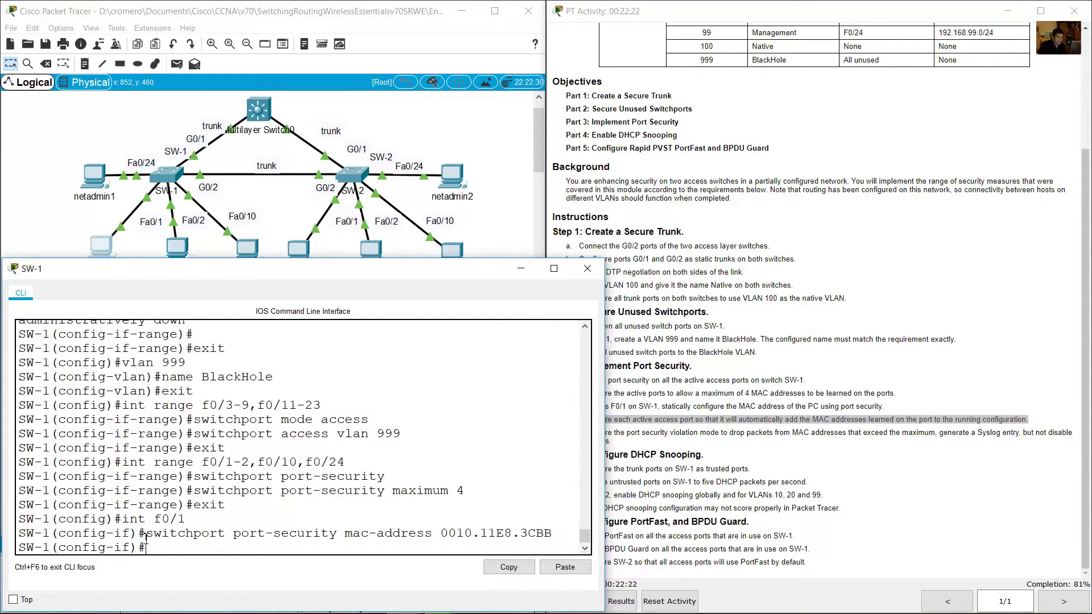
pyautogui.moveTo(106, 547); pyautogui.dragTo(147, 547)
pyautogui.click(185, 548)
pyautogui.write('exit')
pyautogui.press('Return')
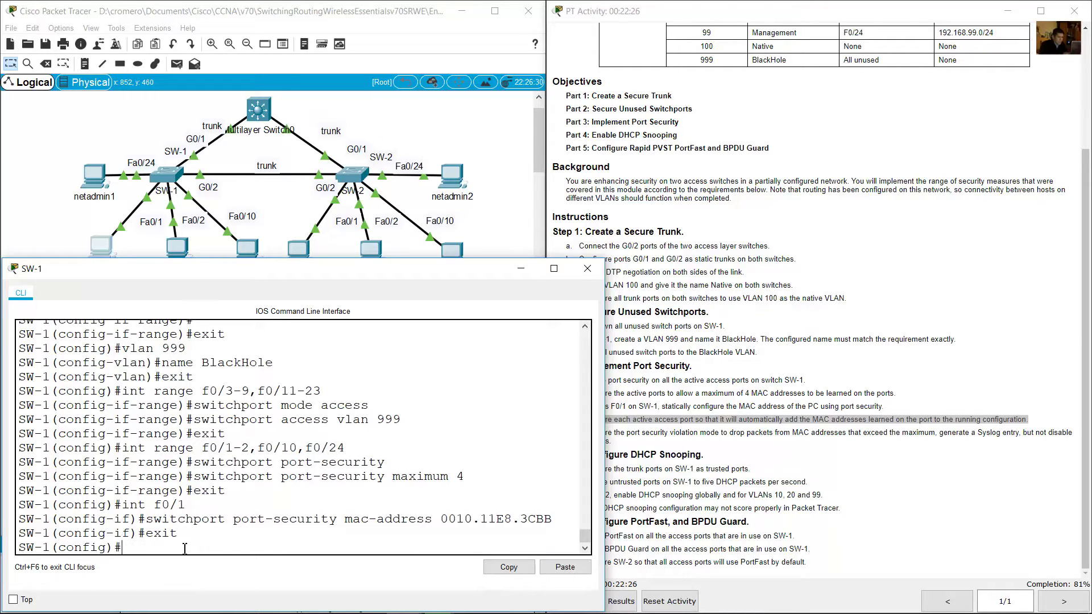
# Step: Enter configuration of SW-1's active access ports with int range f0/1-2,f0/10,f0/24
pyautogui.moveTo(122, 545); pyautogui.dragTo(18, 547)
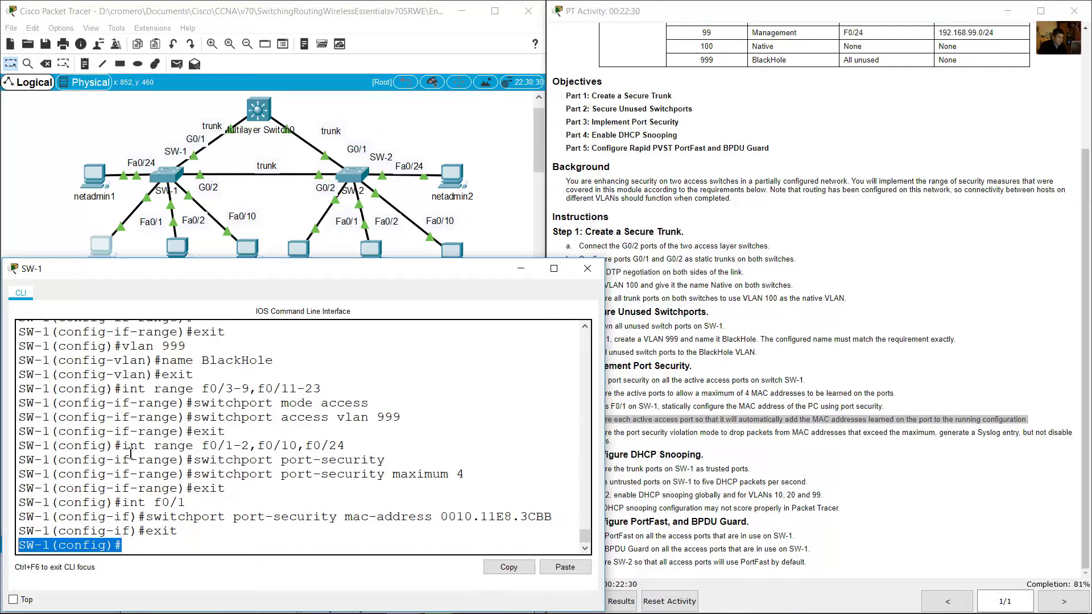
pyautogui.moveTo(122, 446); pyautogui.dragTo(345, 447)
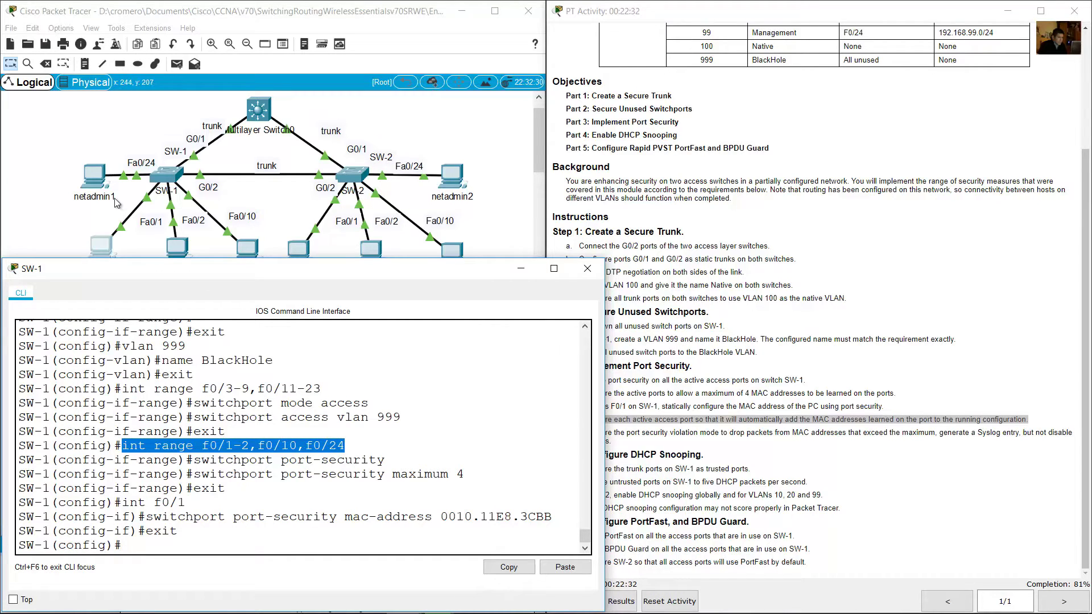
pyautogui.click(94, 176)
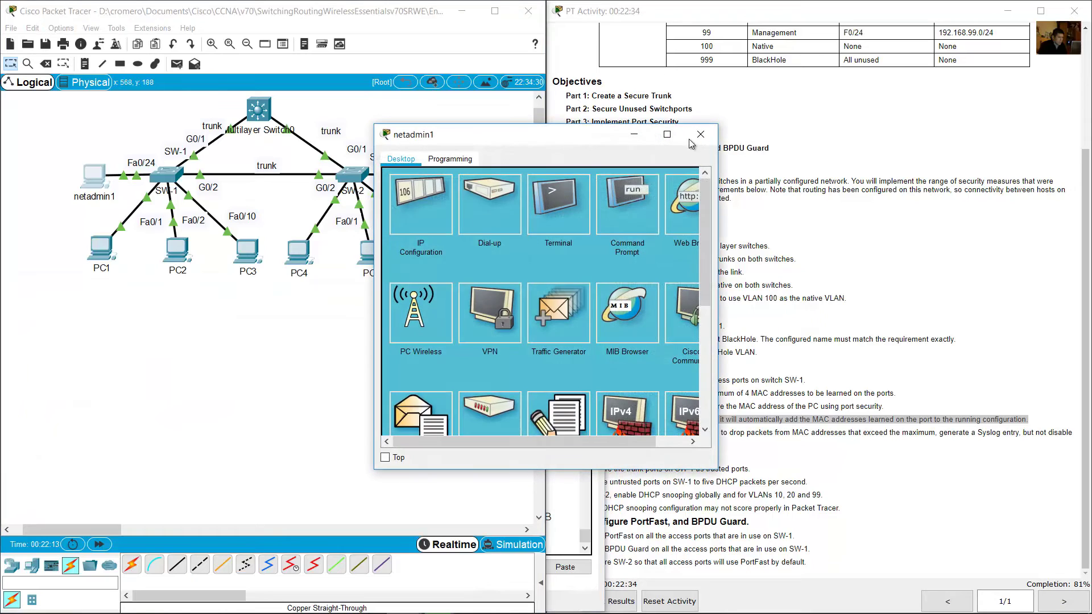
pyautogui.click(692, 140)
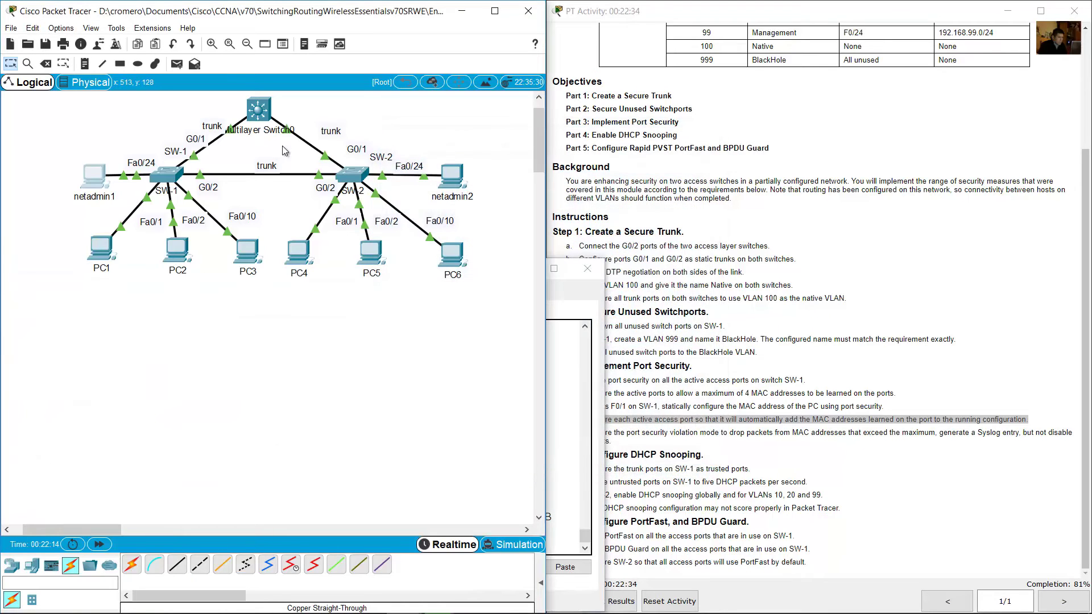
pyautogui.click(176, 177)
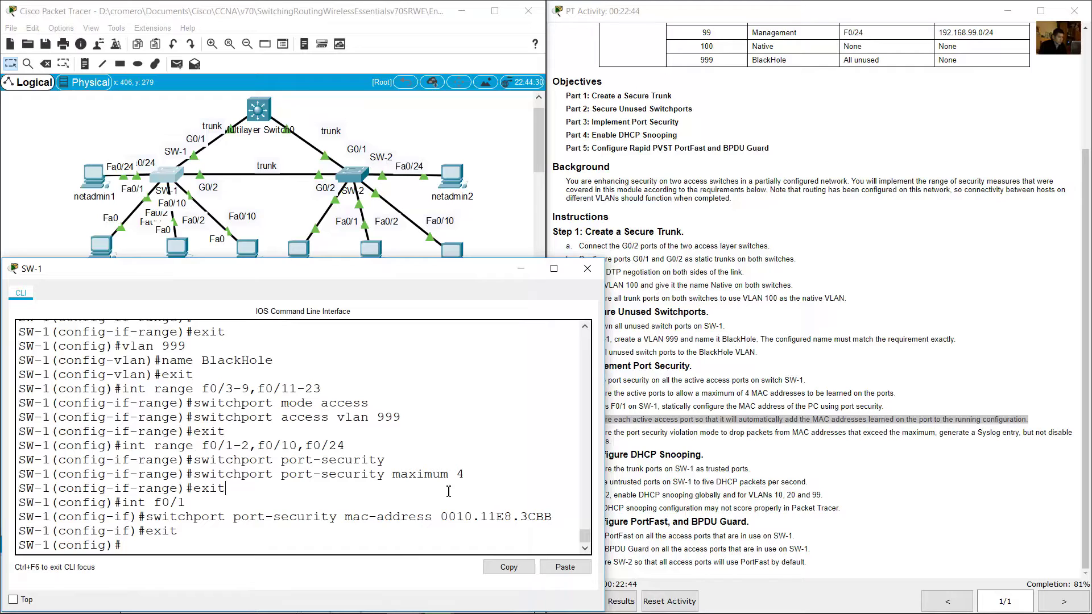
pyautogui.press('Up')
pyautogui.press('Up')
pyautogui.press('Up')
pyautogui.press('Up')
pyautogui.press('Up')
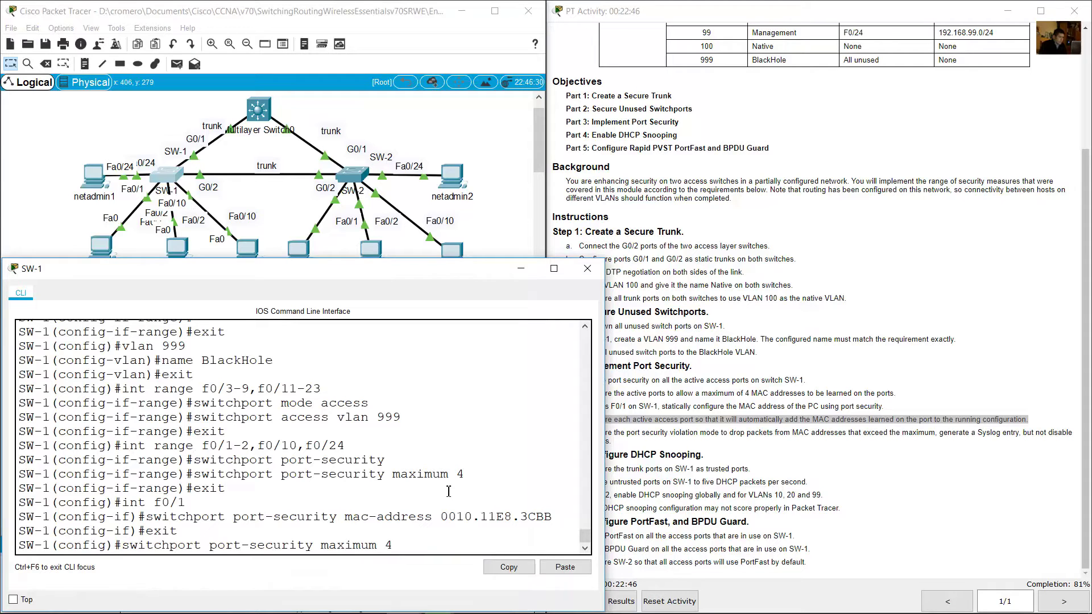
pyautogui.press('Up')
pyautogui.press('Up')
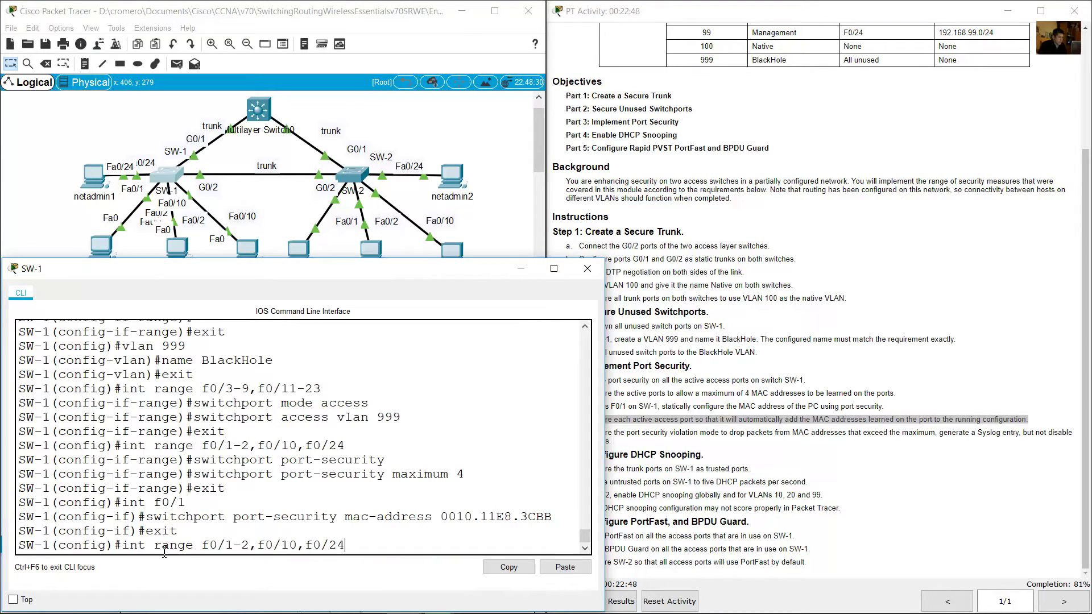
pyautogui.moveTo(137, 546)
pyautogui.mouseDown()
pyautogui.moveTo(360, 545)
pyautogui.moveTo(130, 545)
pyautogui.mouseUp()
pyautogui.click(361, 545)
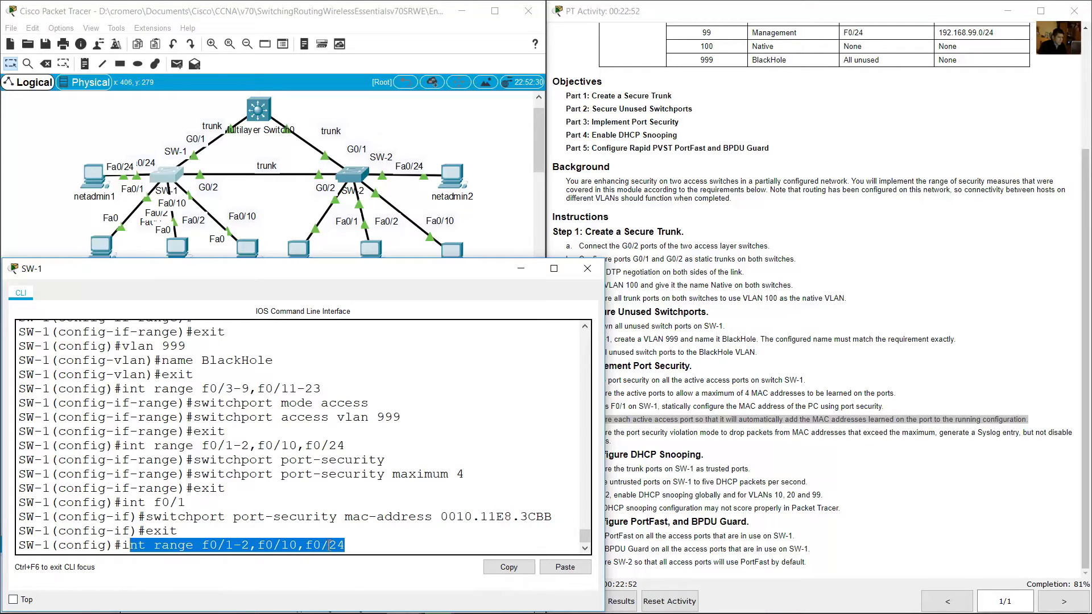
pyautogui.click(377, 541)
pyautogui.press('Return')
# Step: Enable sticky MAC learning on SW-1's active access ports with switchport port-security mac-address sticky
pyautogui.press('Up')
pyautogui.press('Up')
pyautogui.press('Up')
pyautogui.press('Up')
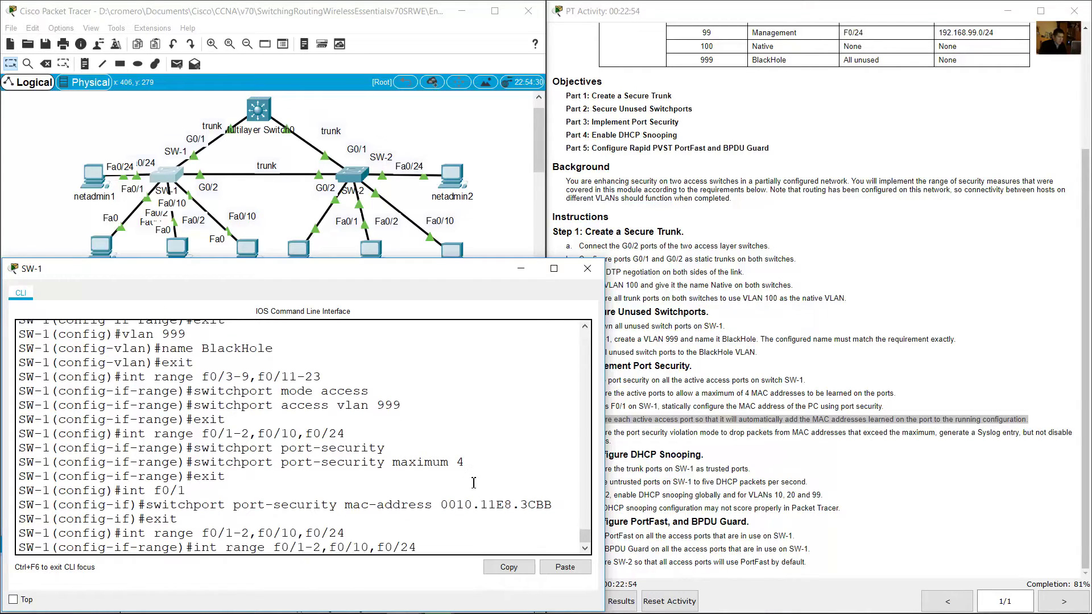
pyautogui.press('Up')
pyautogui.press('Up')
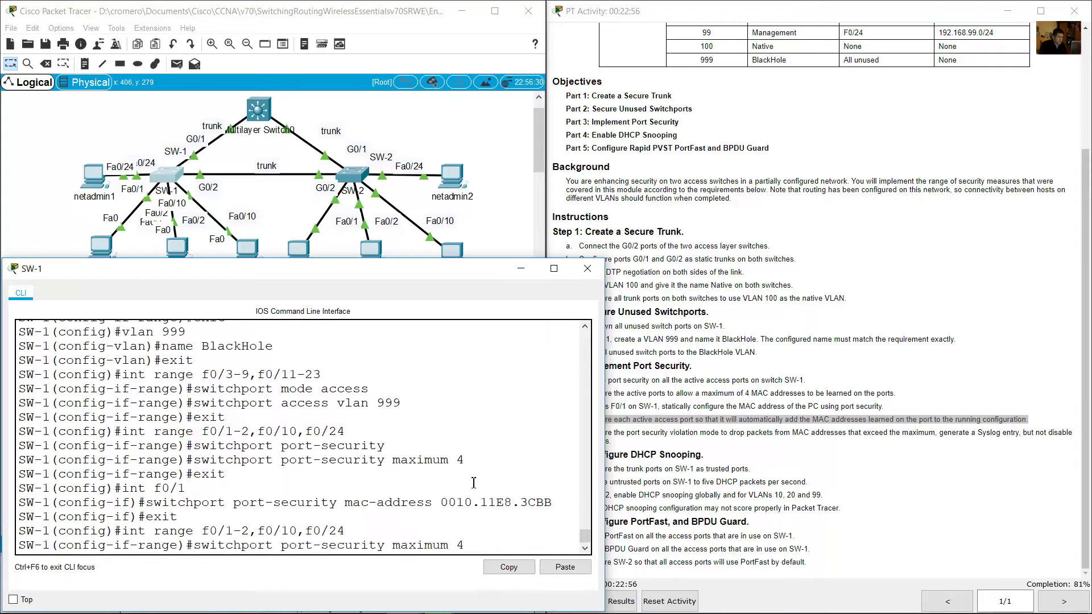
pyautogui.press('BackSpace')
pyautogui.press('BackSpace')
pyautogui.press('BackSpace')
pyautogui.press('BackSpace')
pyautogui.press('BackSpace')
pyautogui.press('BackSpace')
pyautogui.press('BackSpace')
pyautogui.press('BackSpace')
pyautogui.press('BackSpace')
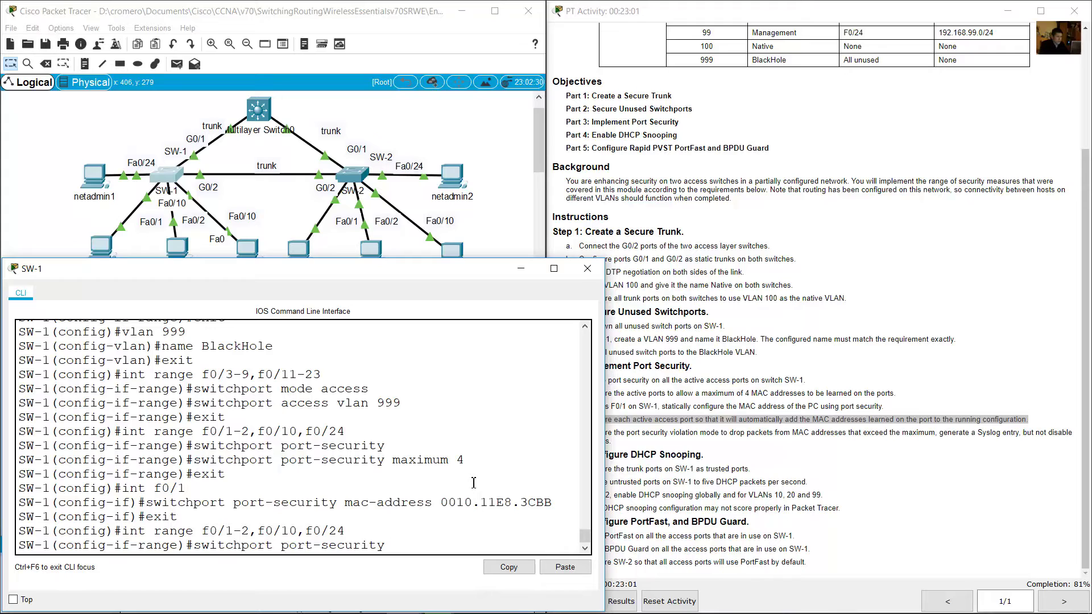
pyautogui.write('mac-address si')
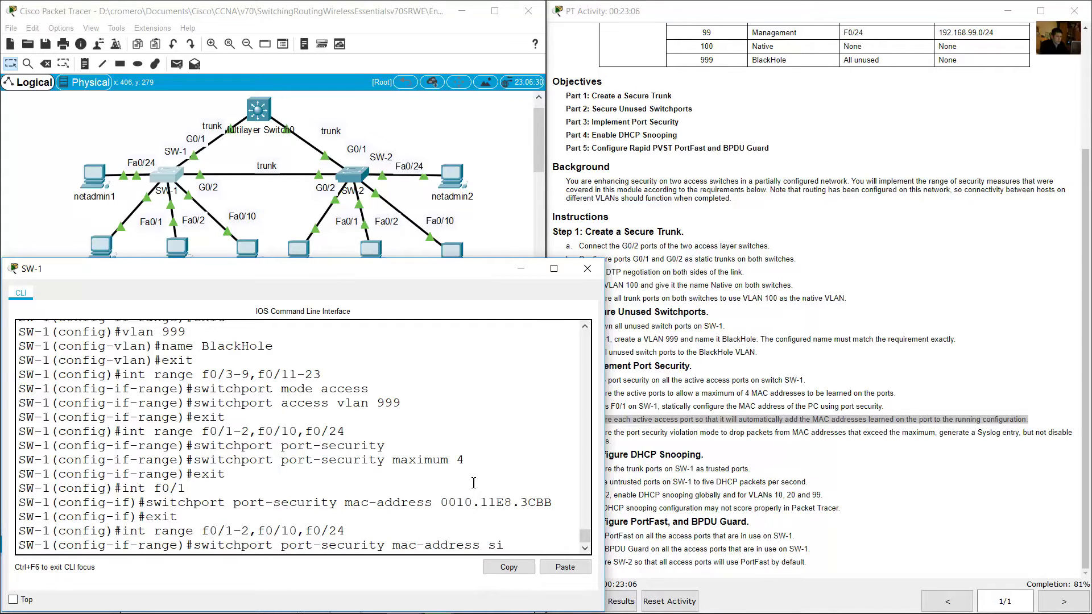
pyautogui.press('BackSpace')
pyautogui.write('ticky')
pyautogui.press('Return')
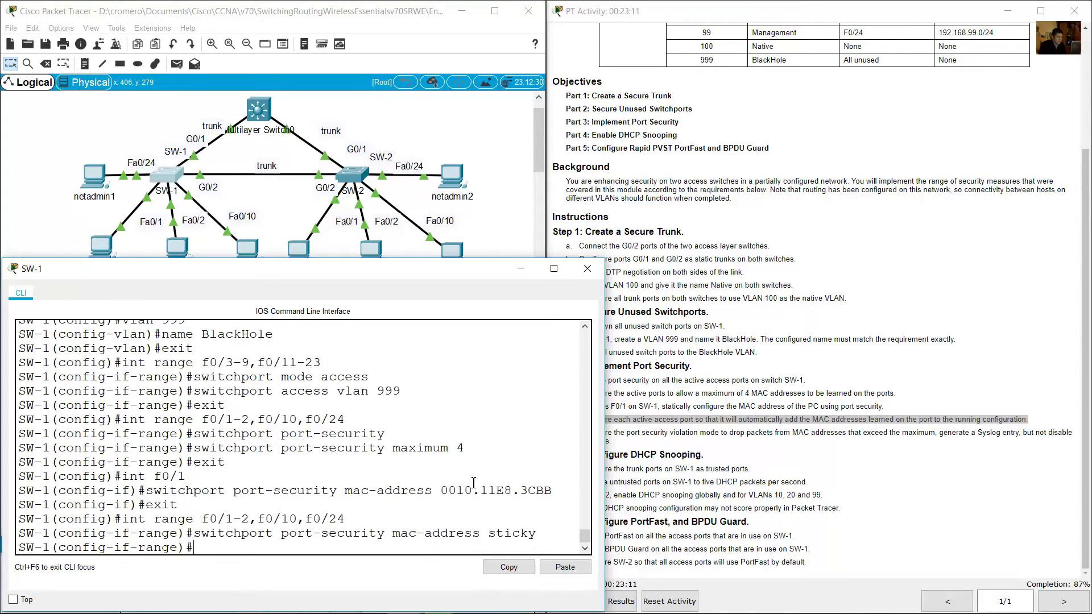
# Step: Read the violation mode requirement in Step 3 and apply switchport port-security violation restrict to SW-1's active access ports
pyautogui.click(787, 439)
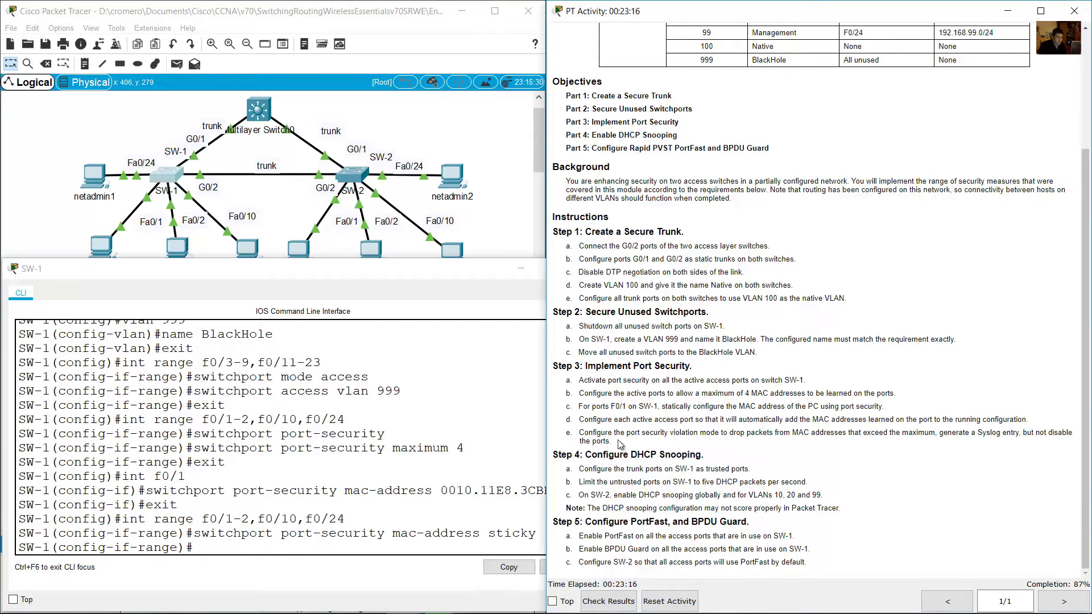
pyautogui.moveTo(580, 433); pyautogui.dragTo(853, 447)
pyautogui.click(945, 436)
pyautogui.moveTo(940, 433); pyautogui.dragTo(1022, 435)
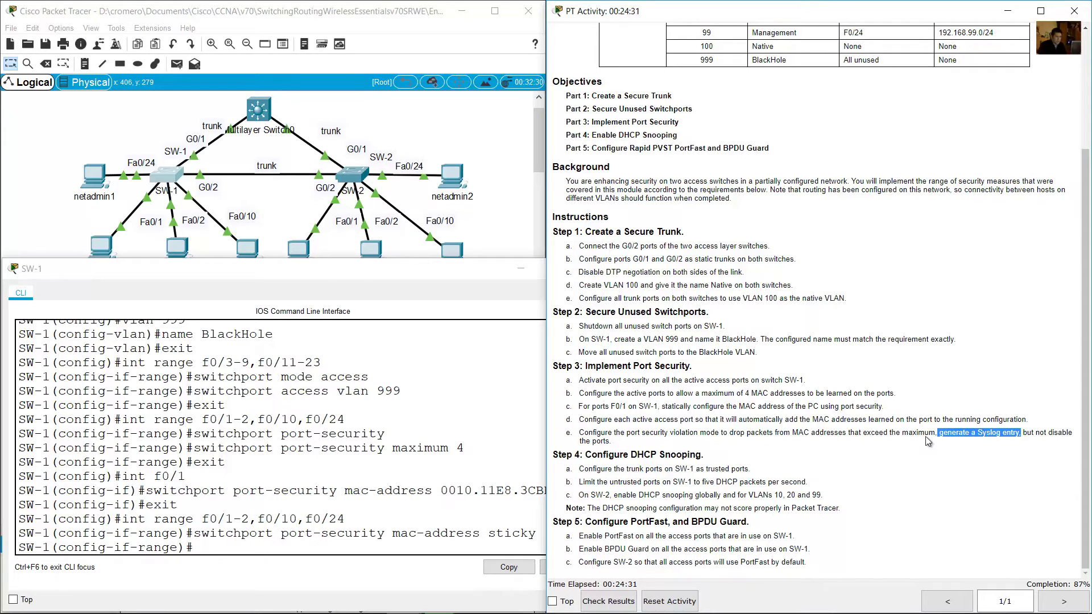
pyautogui.moveTo(1034, 432); pyautogui.dragTo(666, 443)
pyautogui.click(337, 512)
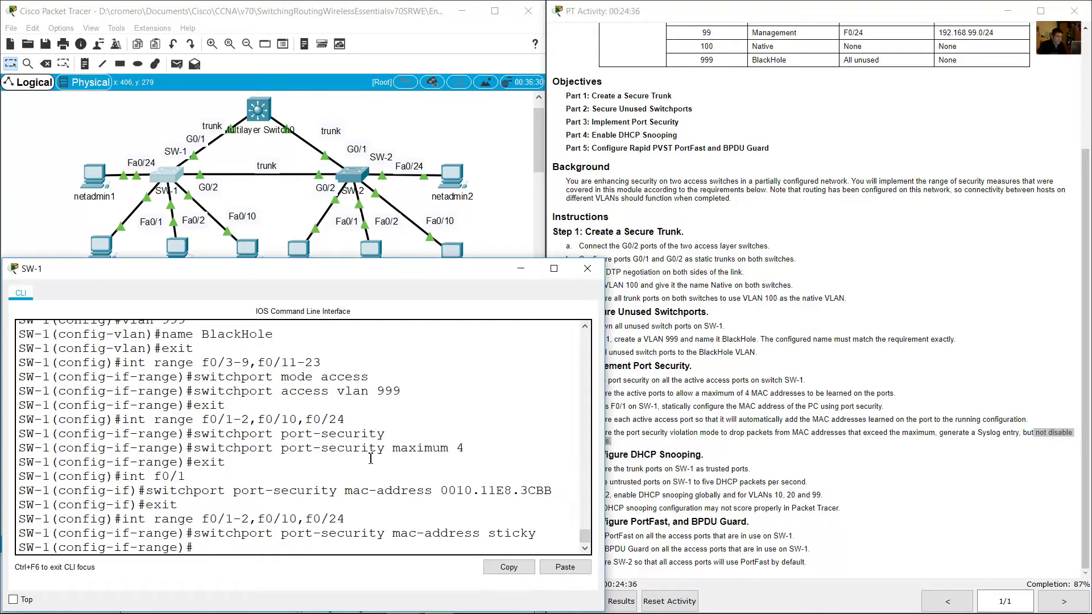
pyautogui.press('Up')
pyautogui.press('BackSpace')
pyautogui.press('BackSpace')
pyautogui.press('BackSpace')
pyautogui.press('BackSpace')
pyautogui.press('BackSpace')
pyautogui.press('BackSpace')
pyautogui.press('BackSpace')
pyautogui.press('BackSpace')
pyautogui.press('BackSpace')
pyautogui.press('BackSpace')
pyautogui.press('BackSpace')
pyautogui.press('BackSpace')
pyautogui.press('BackSpace')
pyautogui.press('BackSpace')
pyautogui.press('BackSpace')
pyautogui.press('BackSpace')
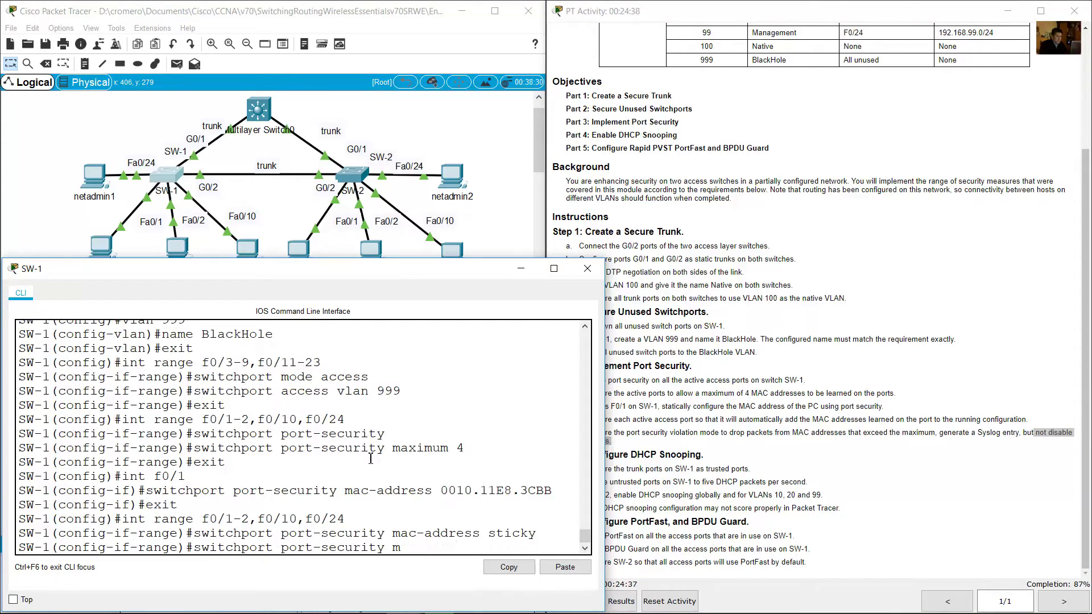
pyautogui.write('violation restrict')
pyautogui.press('Return')
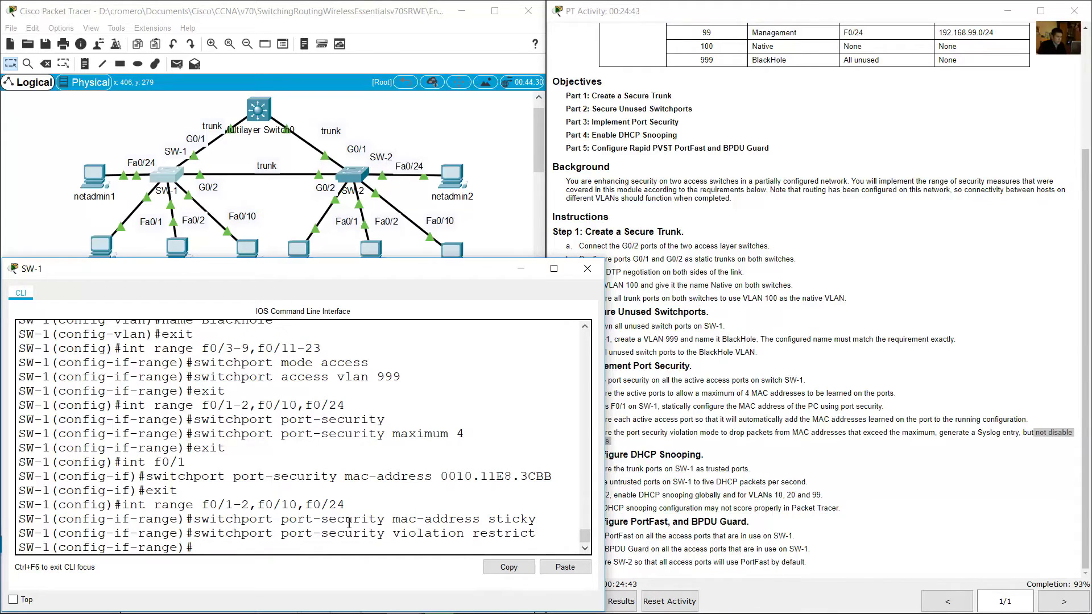
# Step: Review the port security commands entered for the active access ports and exit the interface range on SW-1
pyautogui.moveTo(146, 504); pyautogui.dragTo(535, 520)
pyautogui.moveTo(492, 537); pyautogui.dragTo(535, 538)
pyautogui.click(836, 464)
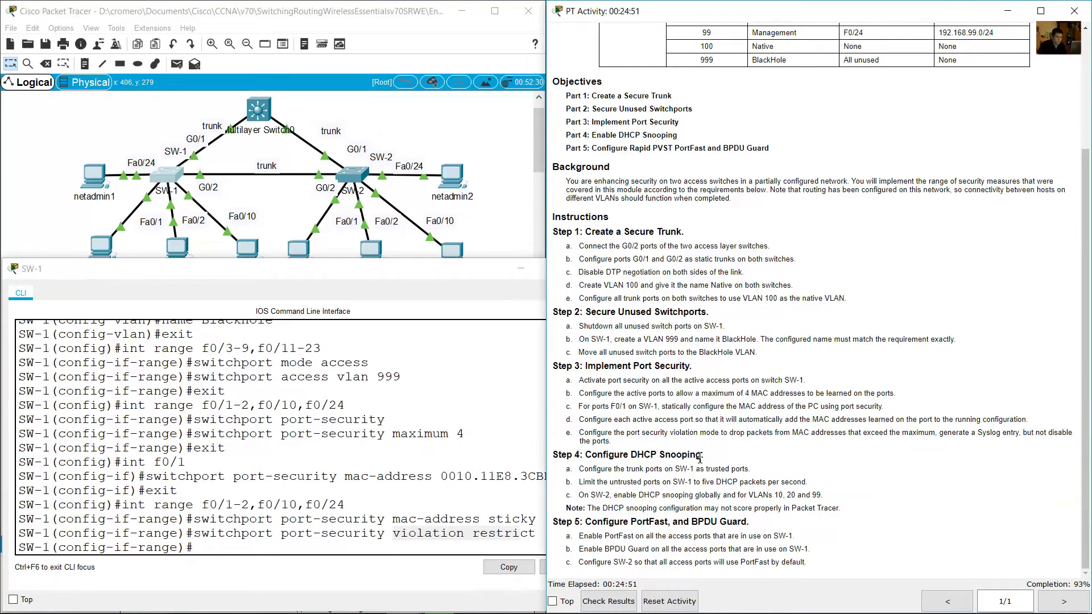
pyautogui.click(307, 554)
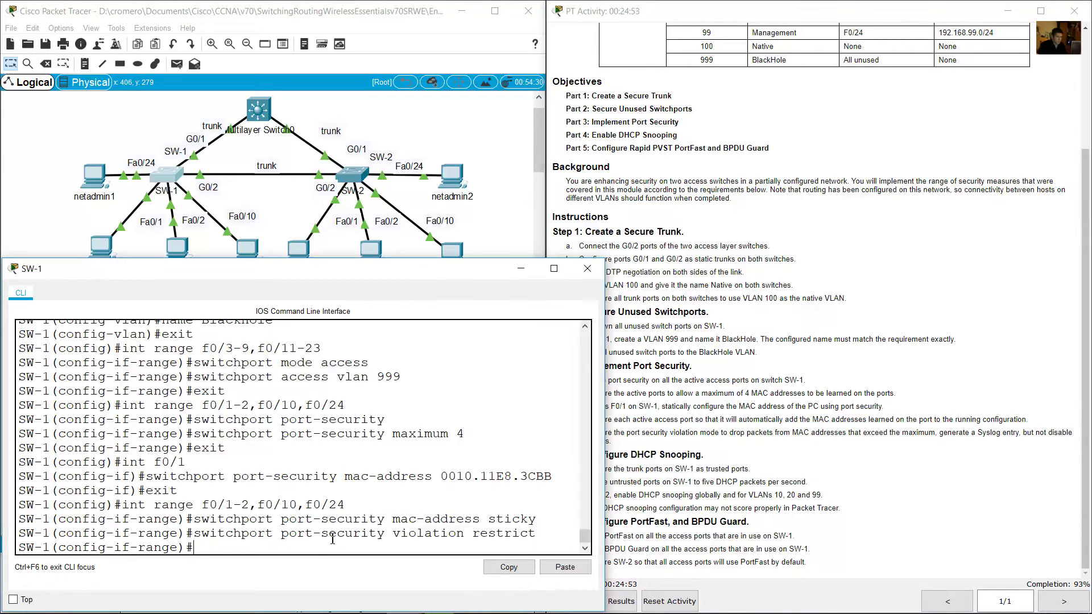
pyautogui.write('exit')
pyautogui.press('Return')
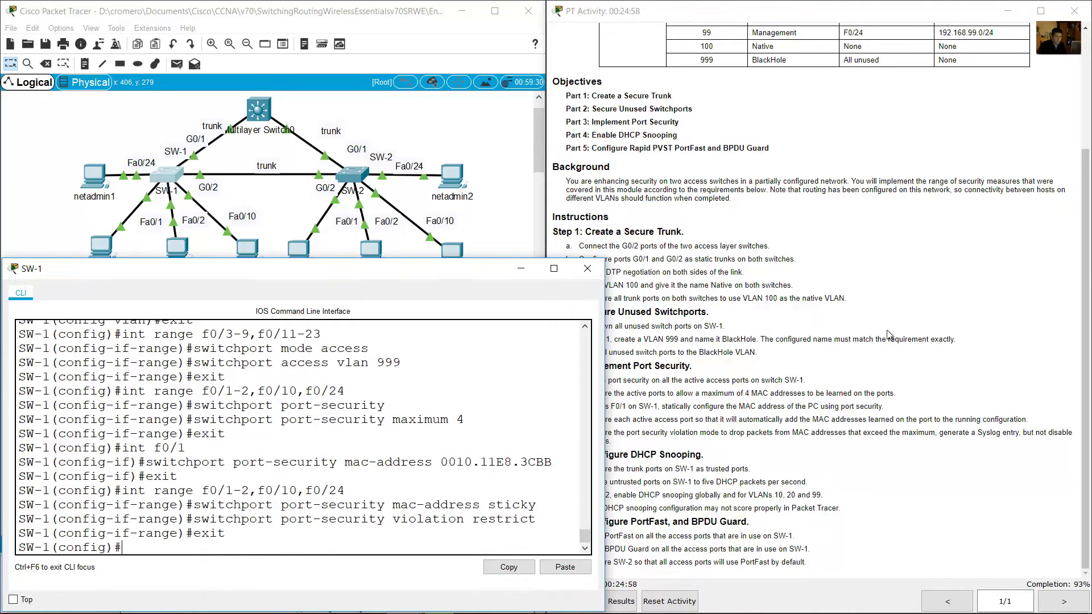
# Step: Read the trusted trunk port requirement in Step 4 and enter configuration of SW-1's trunk ports with int range g0/1-2
pyautogui.click(907, 496)
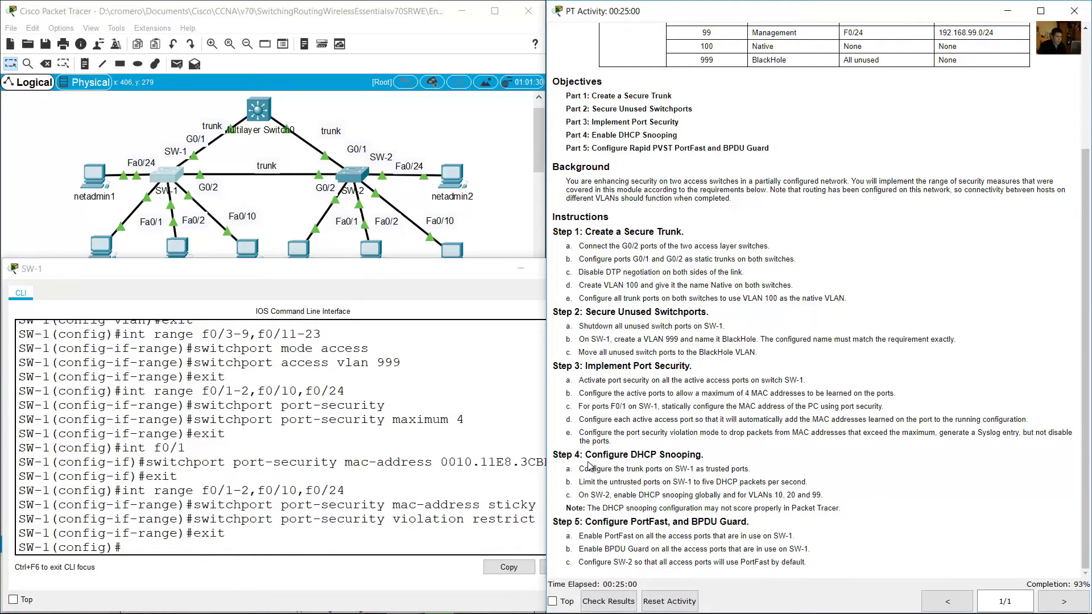
pyautogui.moveTo(592, 458); pyautogui.dragTo(704, 456)
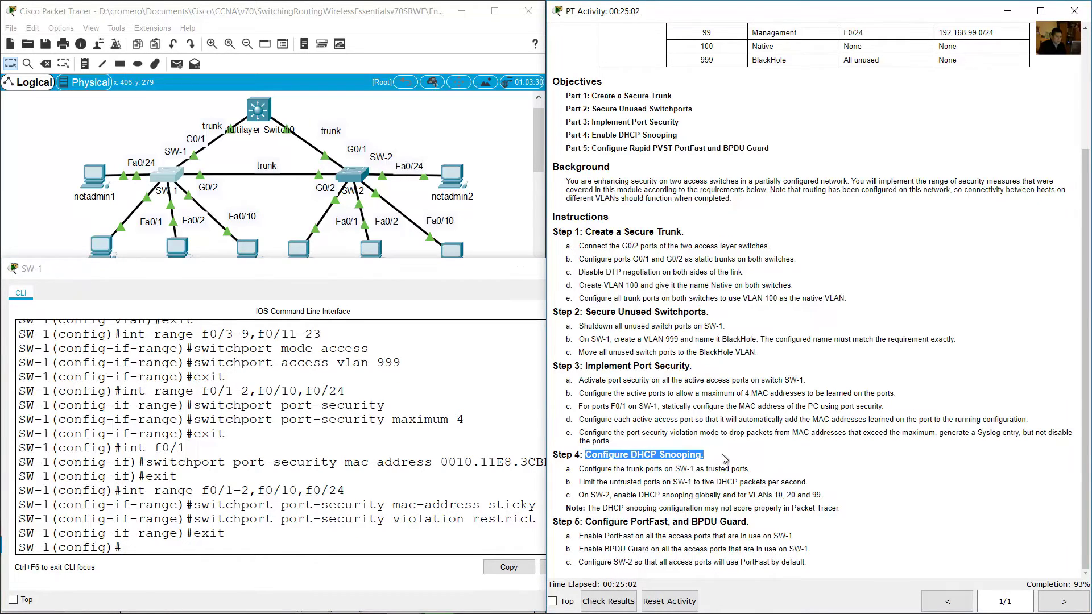
pyautogui.moveTo(579, 470); pyautogui.dragTo(751, 468)
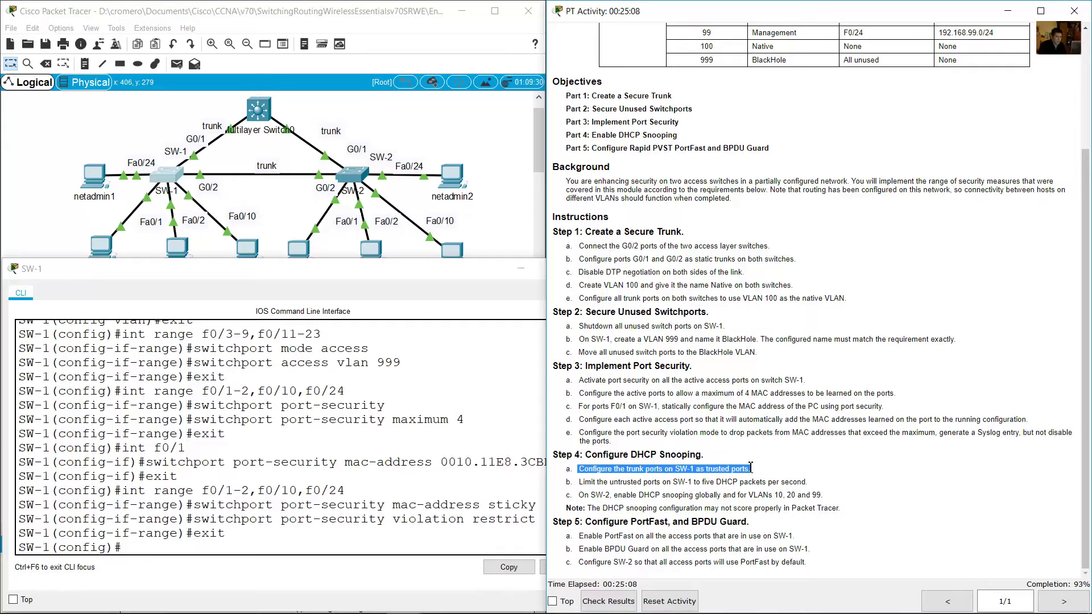
pyautogui.click(203, 155)
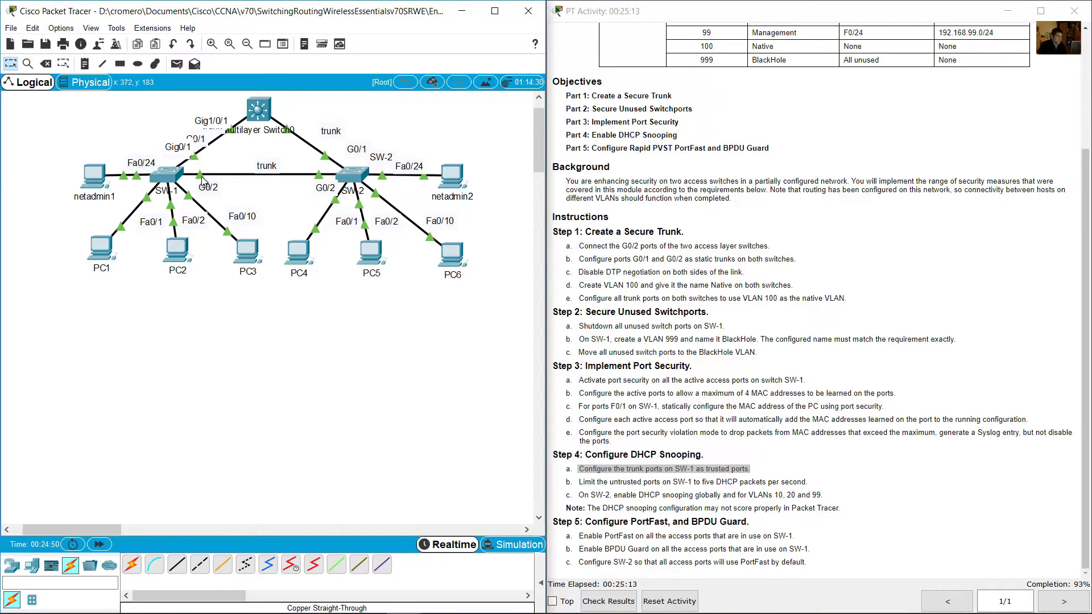
pyautogui.click(170, 178)
pyautogui.write('int range g0/1')
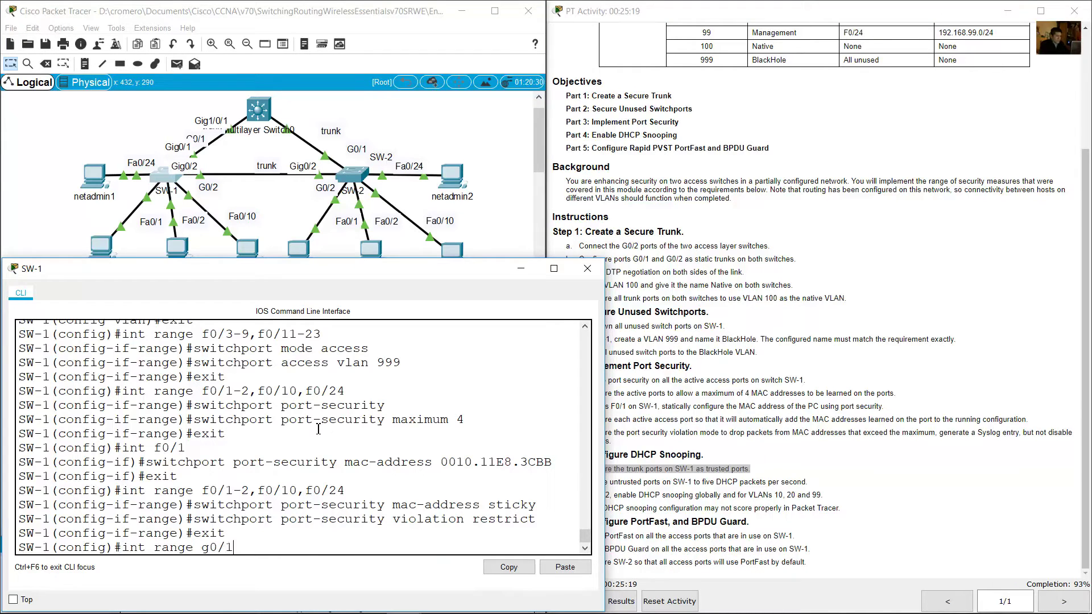
pyautogui.write('-2')
pyautogui.press('Return')
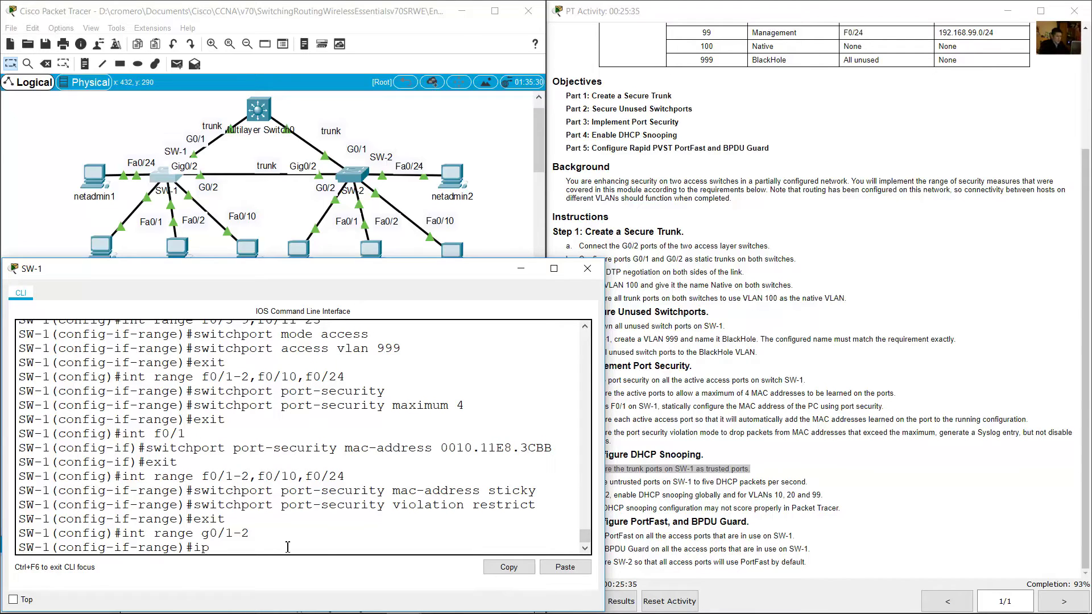
# Step: Mark SW-1's trunk ports as trusted for DHCP snooping with ip dhcp snooping trust
pyautogui.write('ip dhcp sn')
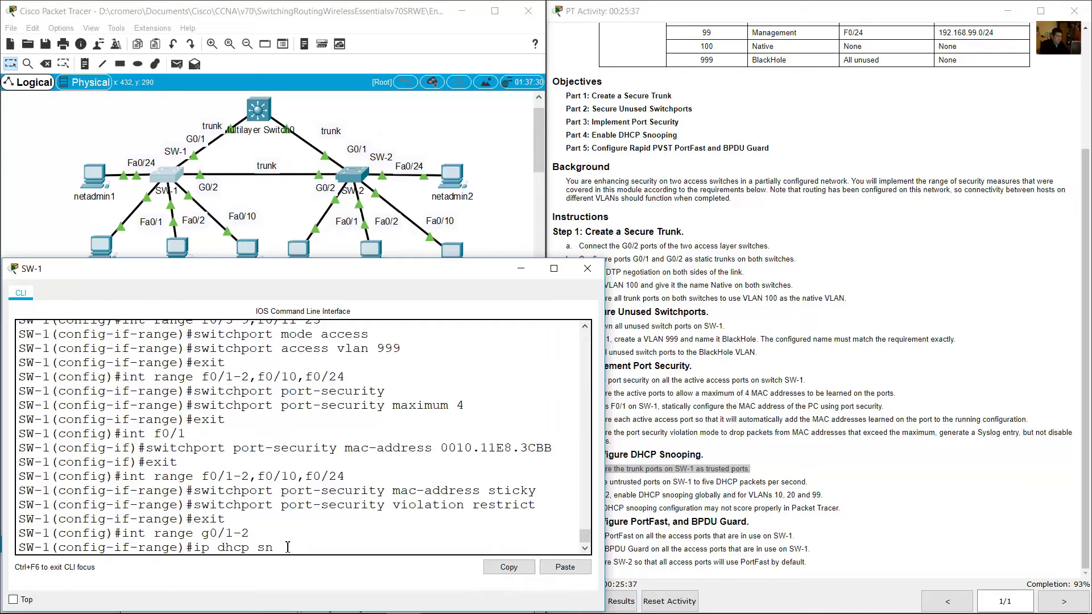
pyautogui.write('ooping trust')
pyautogui.press('Return')
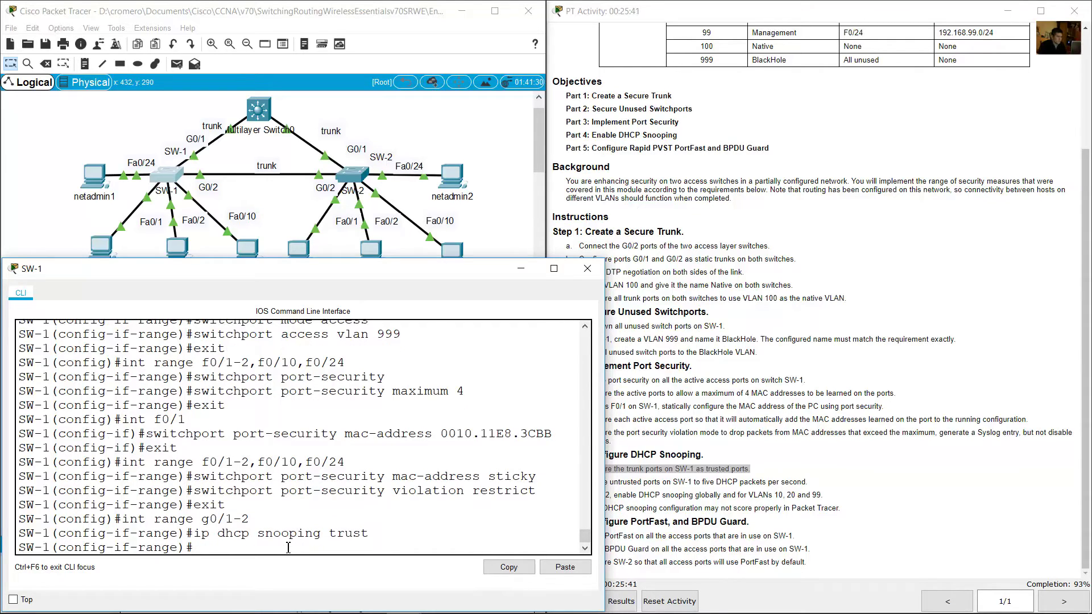
# Step: Identify SW-1's untrusted ports in the topology for the Step 4 rate-limit requirement and exit the trunk interface range
pyautogui.click(740, 463)
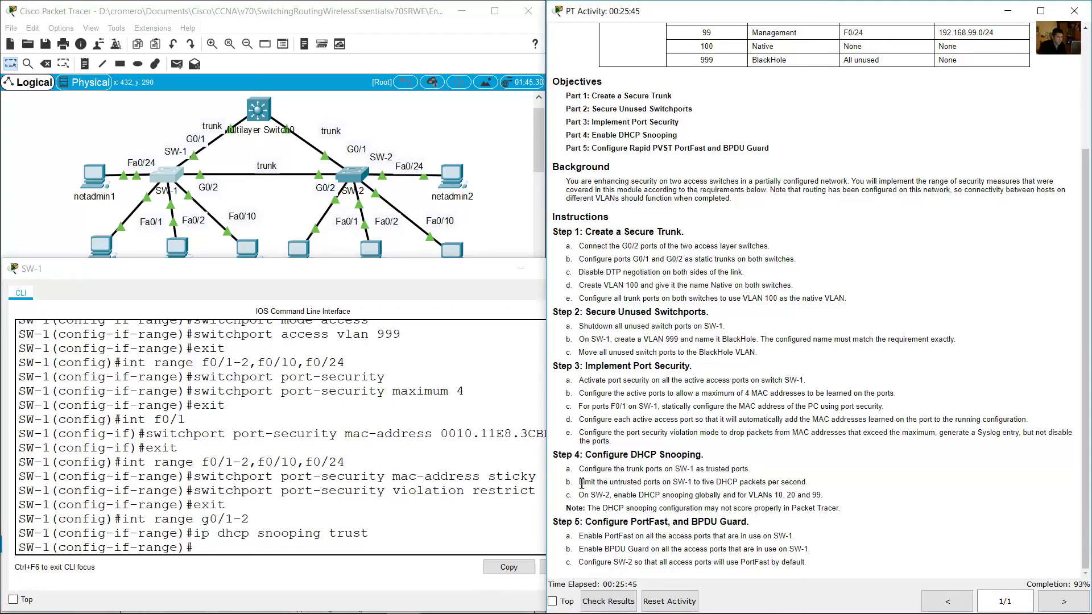
pyautogui.moveTo(581, 484); pyautogui.dragTo(812, 483)
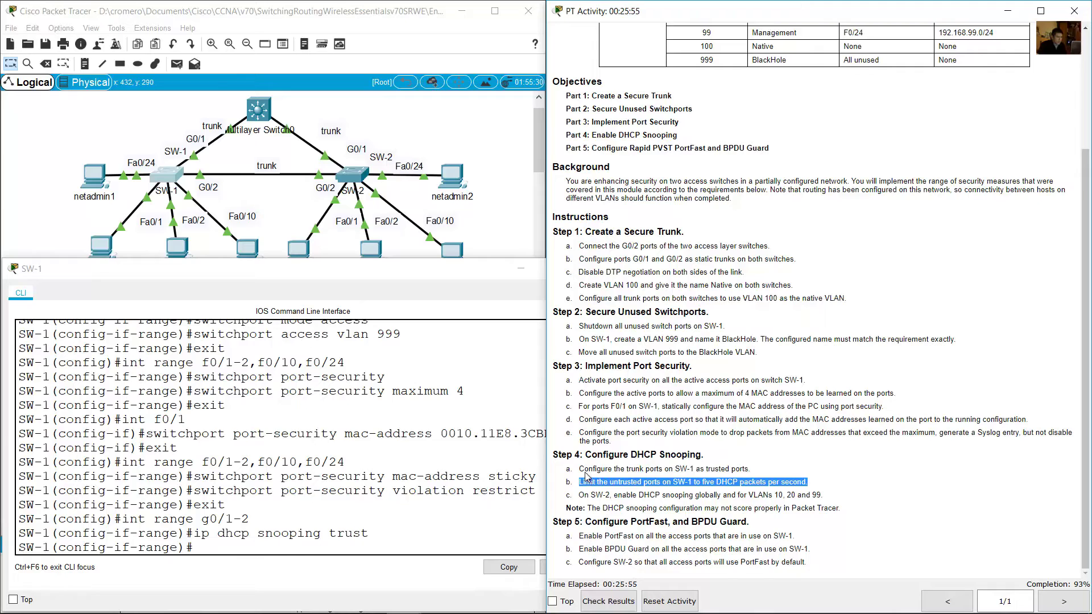
pyautogui.click(241, 193)
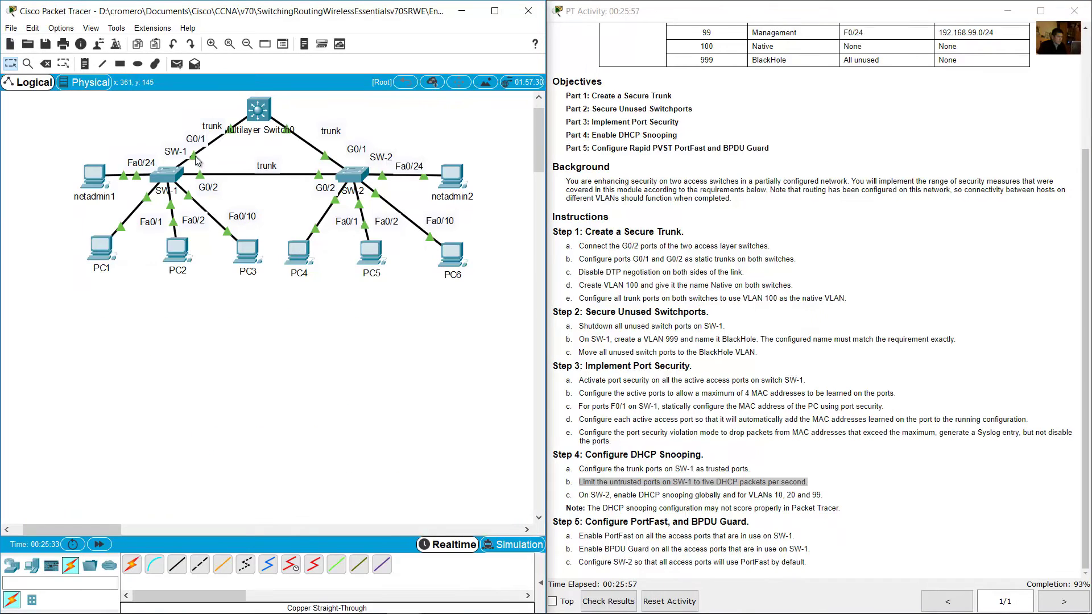
pyautogui.moveTo(196, 156)
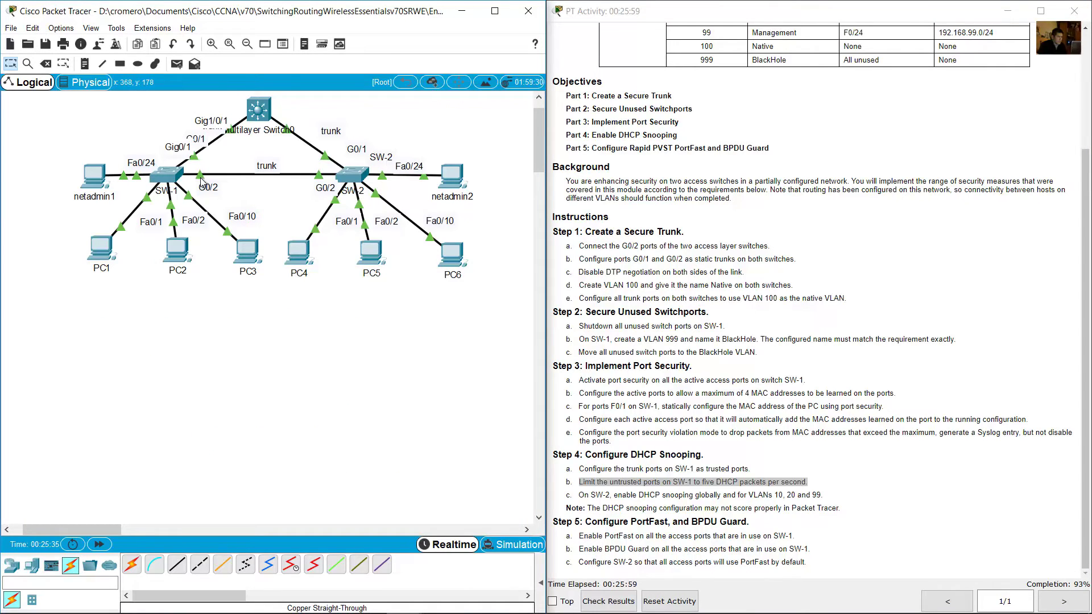
pyautogui.moveTo(200, 177)
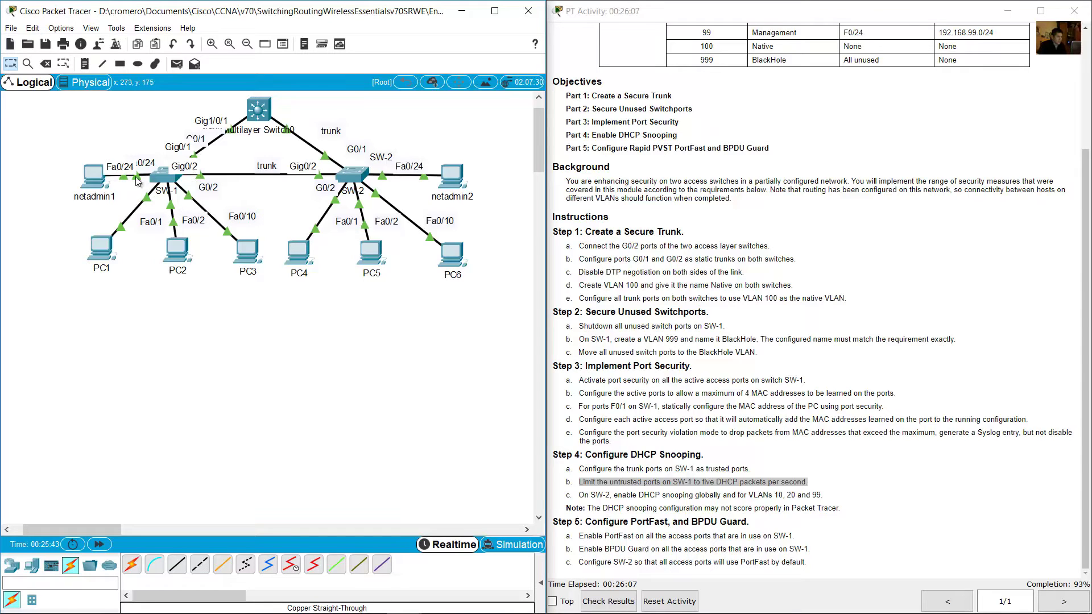
pyautogui.click(167, 178)
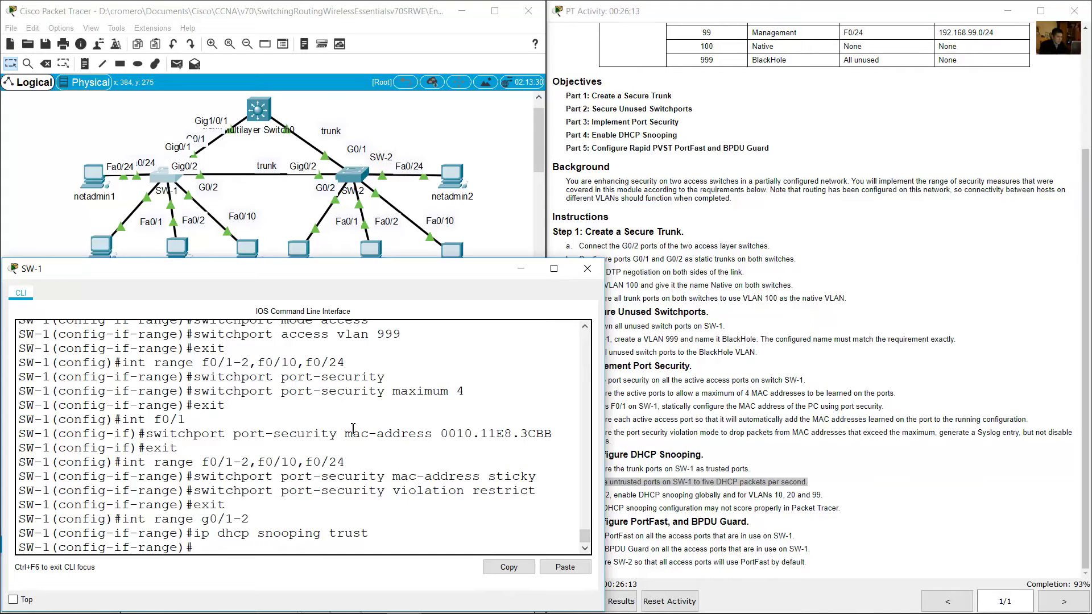
pyautogui.write('exit')
pyautogui.press('Return')
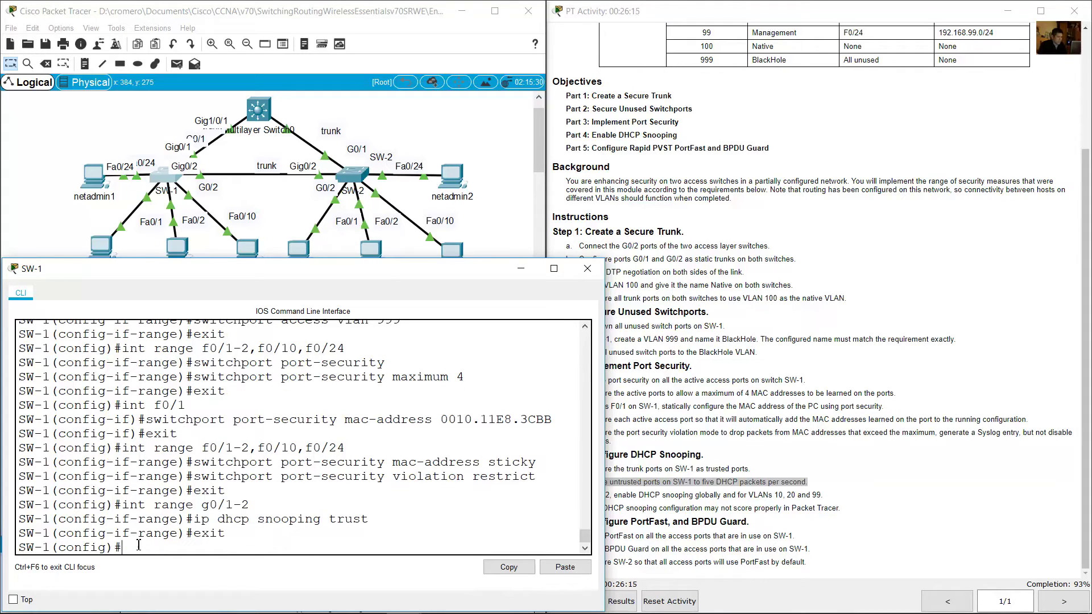
# Step: Enter configuration of SW-1's untrusted access ports by recalling int range f0/1-2,f0/10,f0/24
pyautogui.moveTo(130, 551); pyautogui.dragTo(44, 549)
pyautogui.click(186, 550)
pyautogui.press('Up')
pyautogui.press('Up')
pyautogui.press('Up')
pyautogui.press('Up')
pyautogui.press('Up')
pyautogui.press('Up')
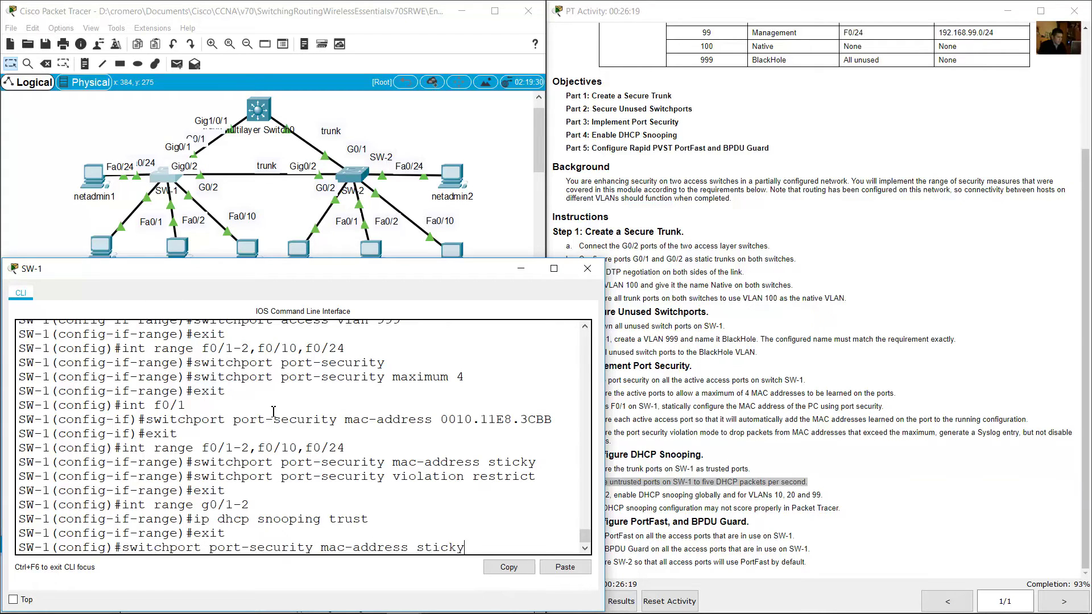
pyautogui.press('Up')
pyautogui.press('Left')
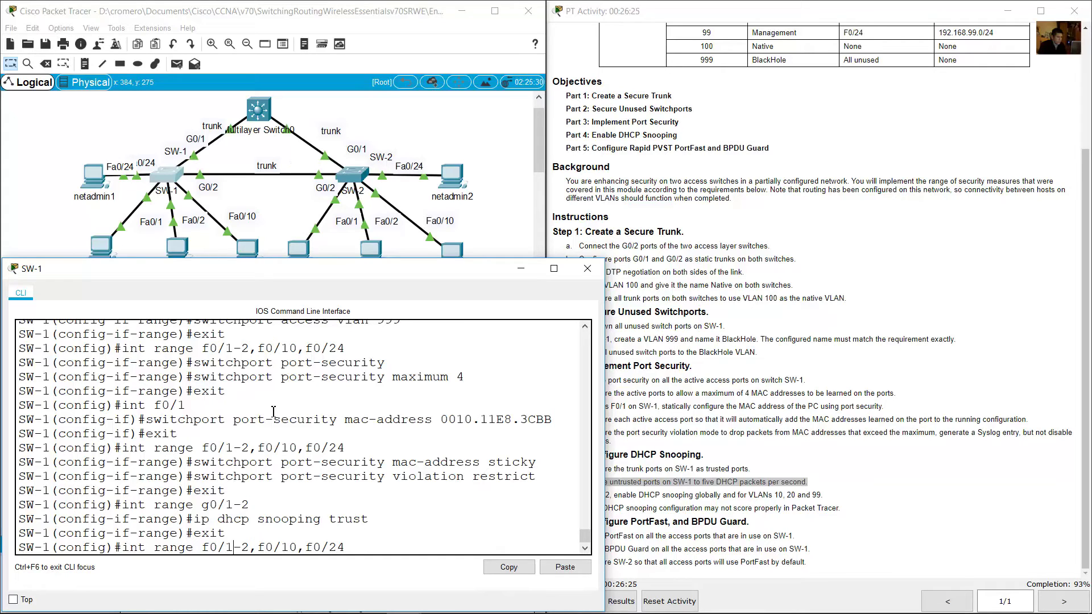
pyautogui.press('Right')
pyautogui.press('Right')
pyautogui.press('Right')
pyautogui.press('Right')
pyautogui.press('Return')
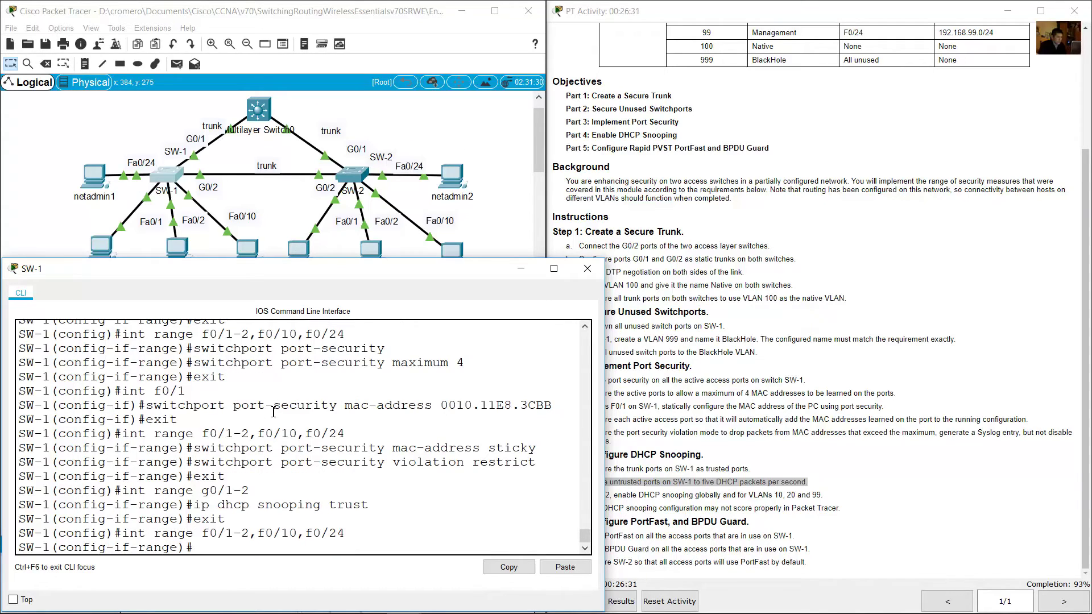
# Step: Limit SW-1's untrusted access ports to five DHCP packets per second with ip dhcp snooping limit rate 5
pyautogui.click(687, 462)
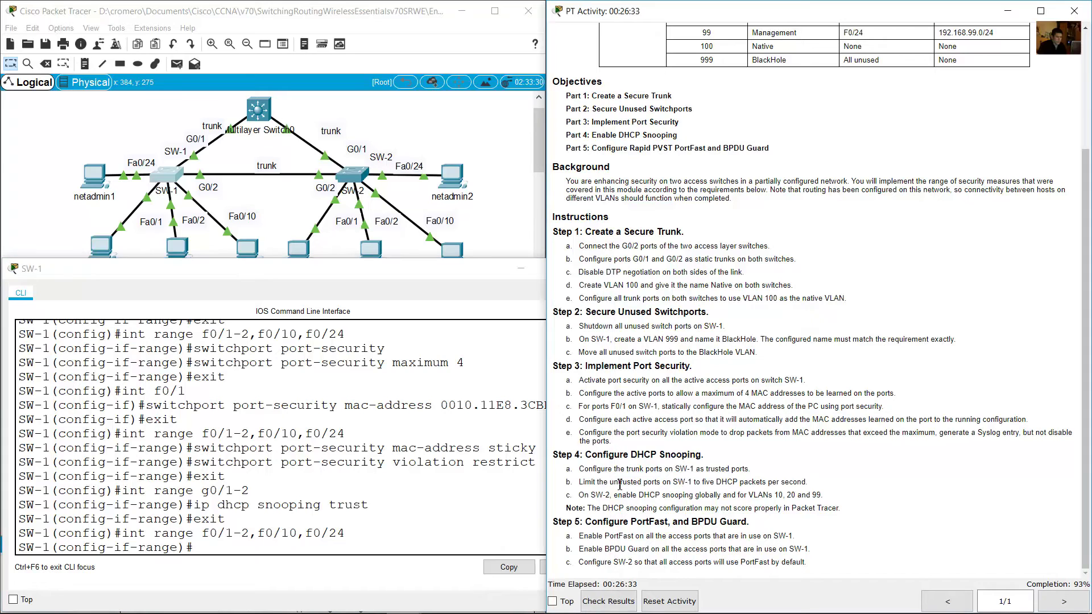
pyautogui.moveTo(583, 484); pyautogui.dragTo(811, 482)
pyautogui.click(403, 511)
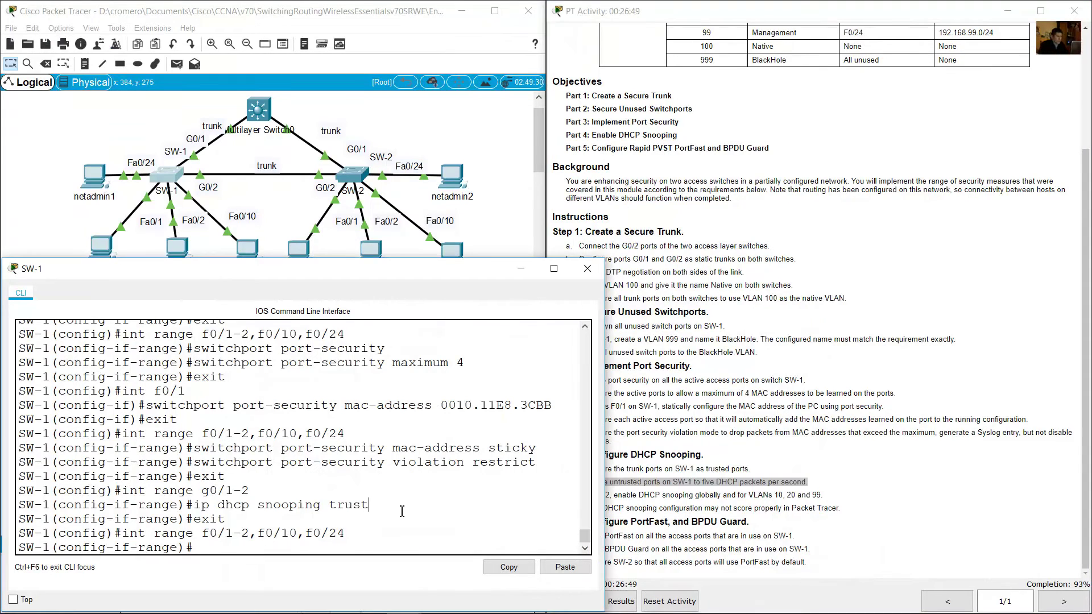
pyautogui.write('ip dhcp snooping trust')
pyautogui.press('BackSpace')
pyautogui.press('BackSpace')
pyautogui.press('BackSpace')
pyautogui.press('BackSpace')
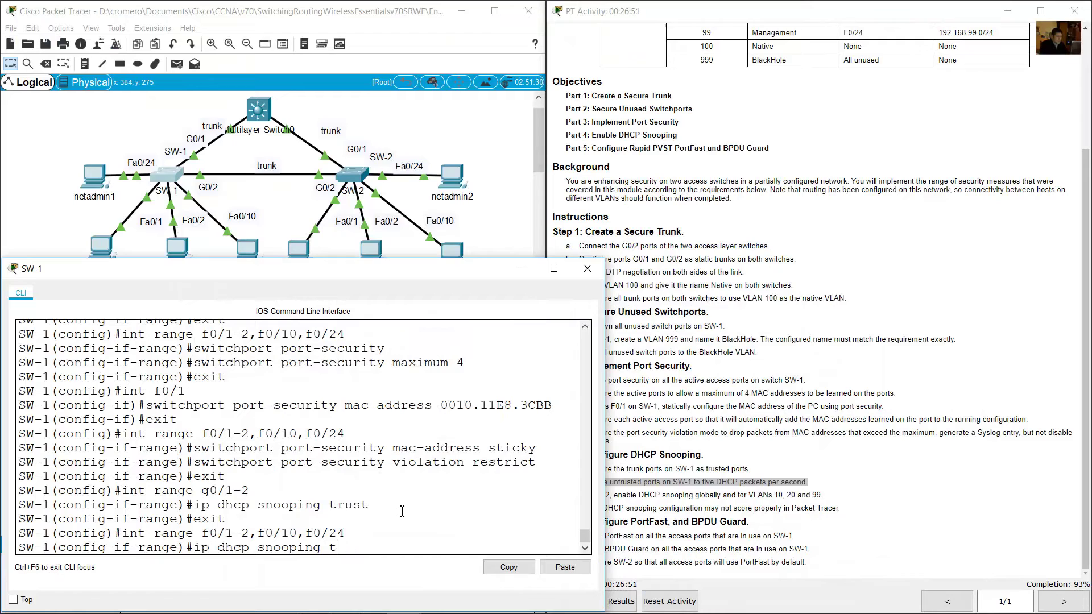
pyautogui.write('limit rate 5')
pyautogui.press('Return')
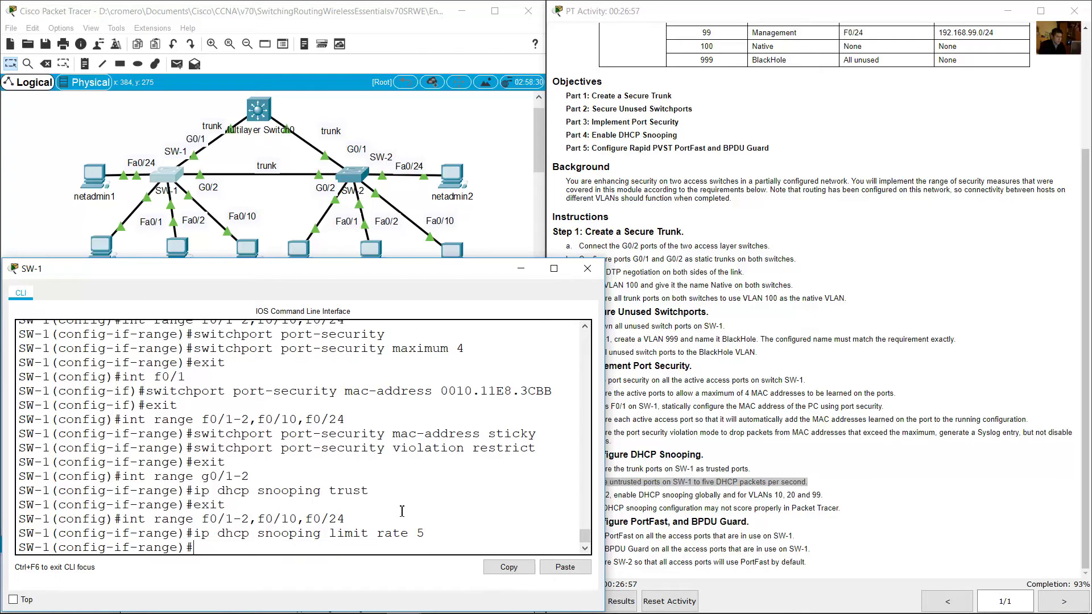
# Step: Exit the access port interface range on SW-1 back to global configuration mode
pyautogui.click(704, 492)
pyautogui.click(255, 550)
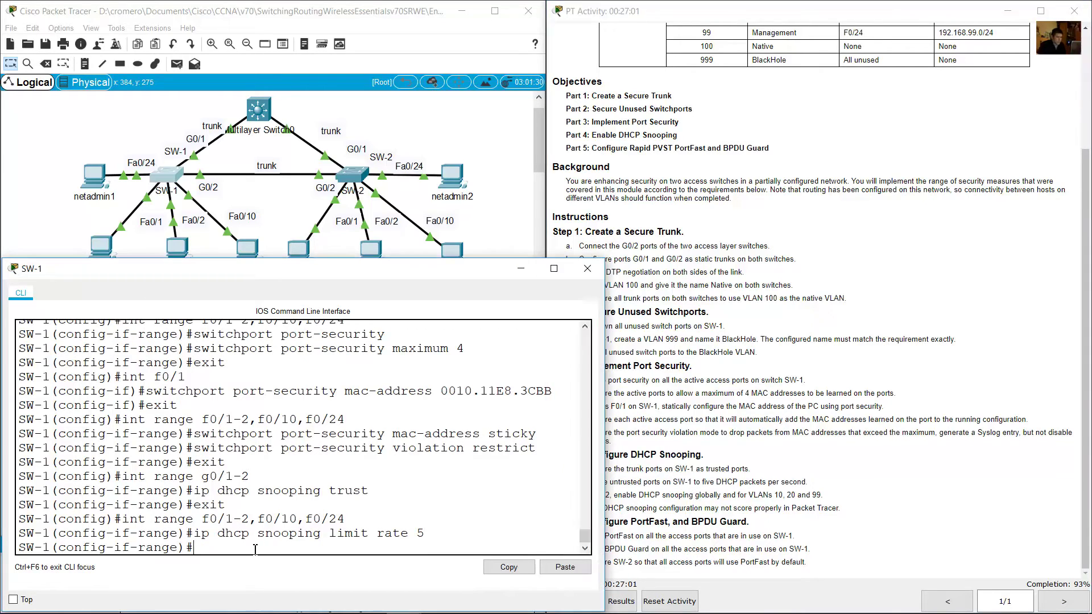
pyautogui.write('exit')
pyautogui.press('Return')
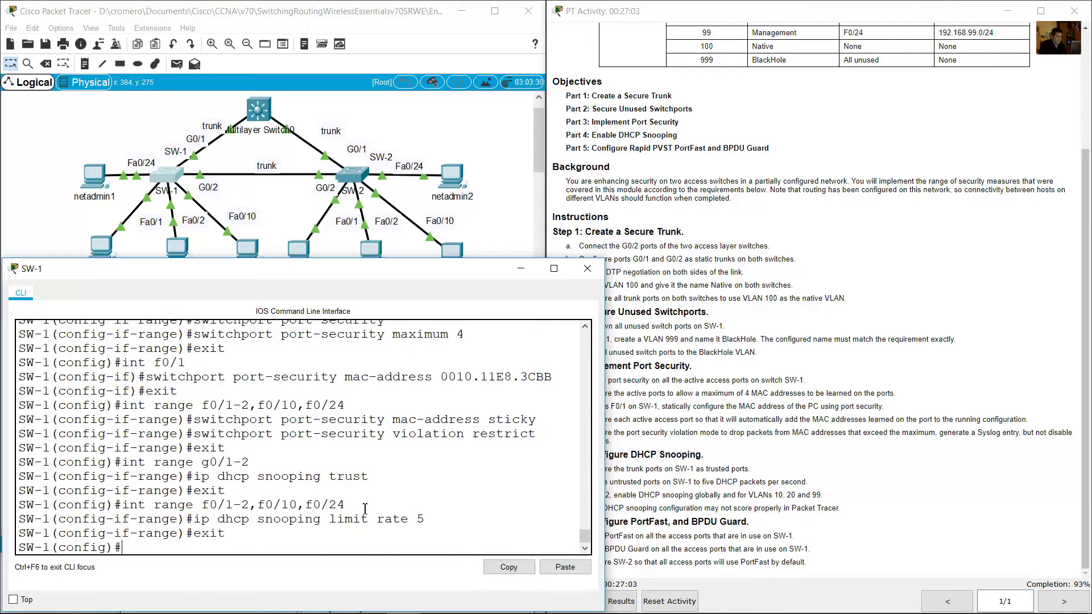
pyautogui.press('Return')
# Step: Read the SW-2 DHCP snooping requirement in Step 4 and enter global configuration mode on SW-2 with en and conf term
pyautogui.click(681, 493)
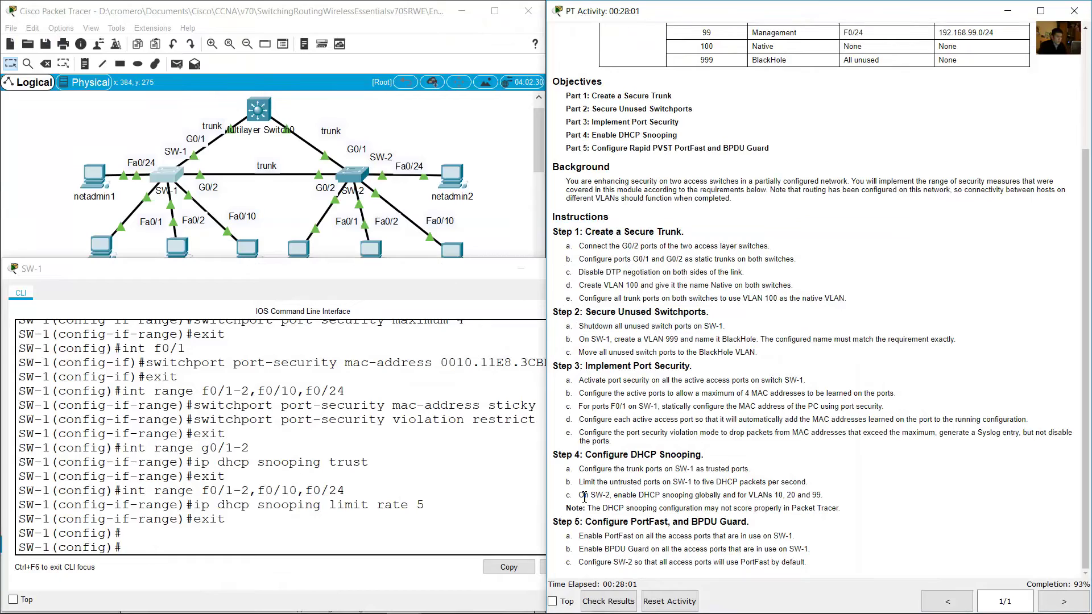
pyautogui.moveTo(584, 494); pyautogui.dragTo(725, 495)
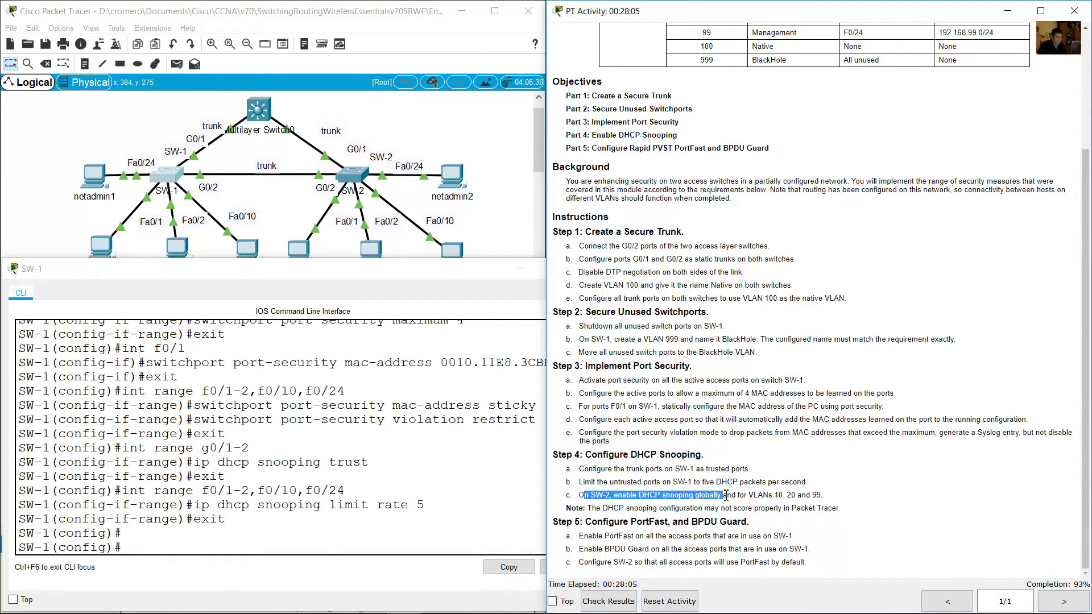
pyautogui.click(416, 121)
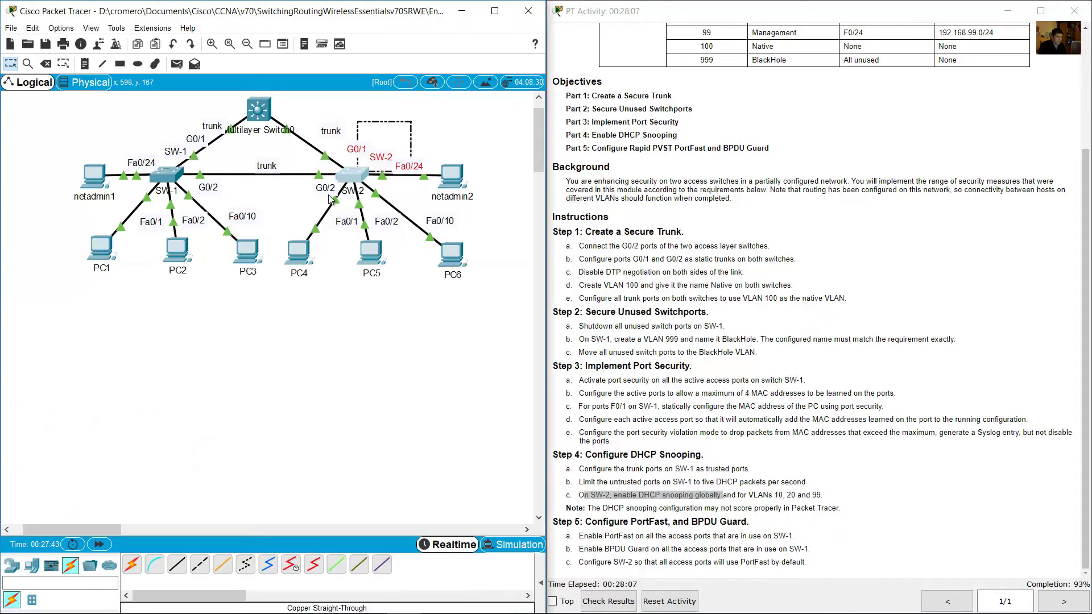
pyautogui.click(354, 178)
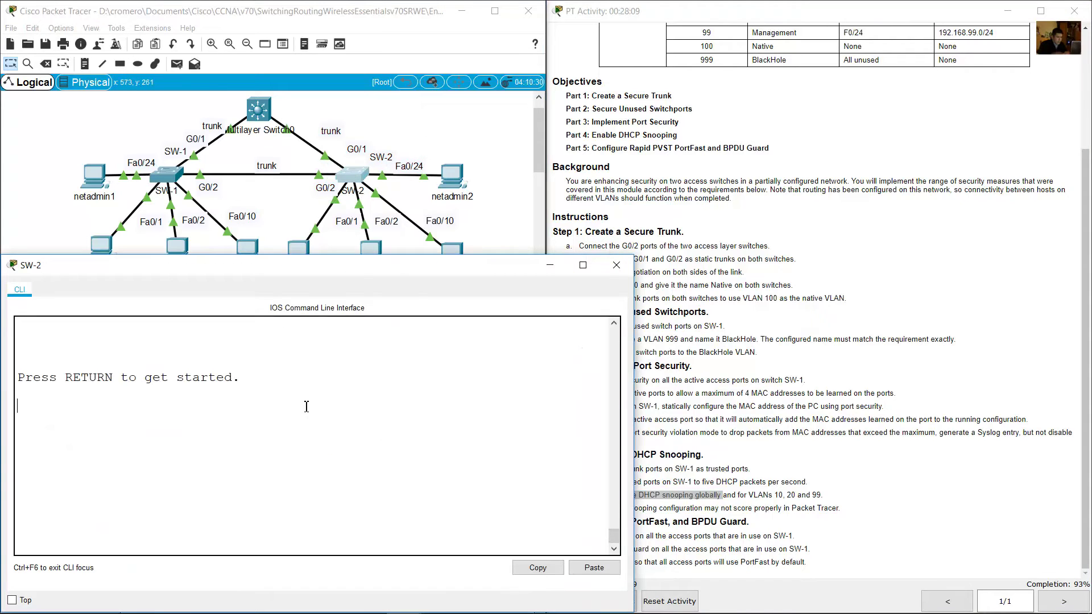
pyautogui.press('Return')
pyautogui.write('en')
pyautogui.press('Return')
pyautogui.write('conf term')
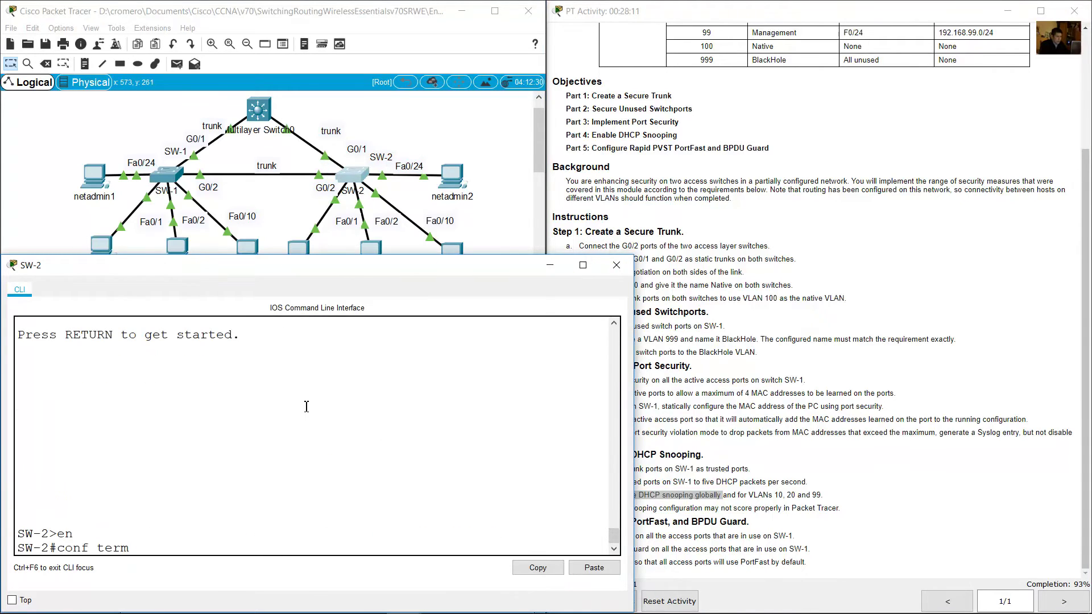
pyautogui.press('Return')
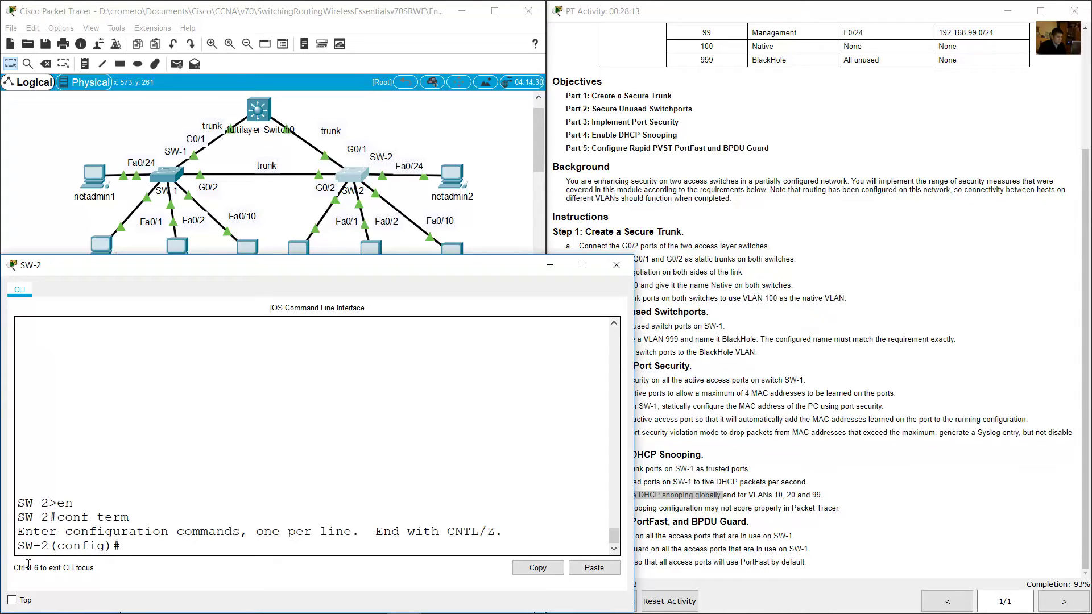
# Step: Enable DHCP snooping globally on SW-2 with ip dhcp snooping
pyautogui.moveTo(138, 549); pyautogui.dragTo(13, 550)
pyautogui.click(293, 484)
pyautogui.write('ip dhcp snooping')
pyautogui.press('Return')
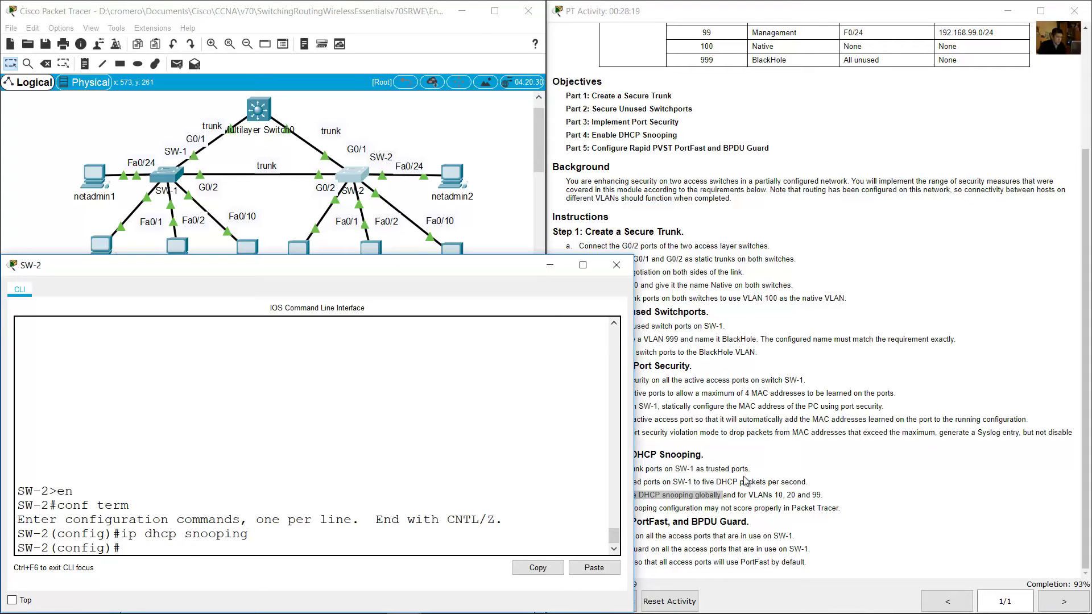
# Step: Enable DHCP snooping for VLANs 10, 20 and 99 on SW-2 with ip dhcp snooping vlan 10,20,99
pyautogui.moveTo(727, 495); pyautogui.dragTo(835, 501)
pyautogui.click(310, 500)
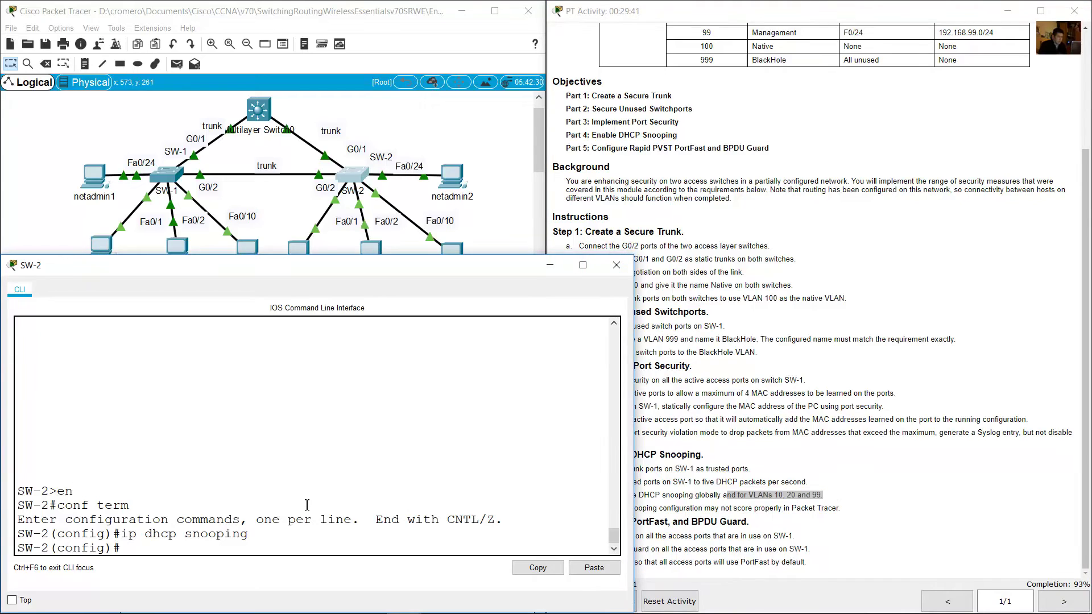
pyautogui.press('Up')
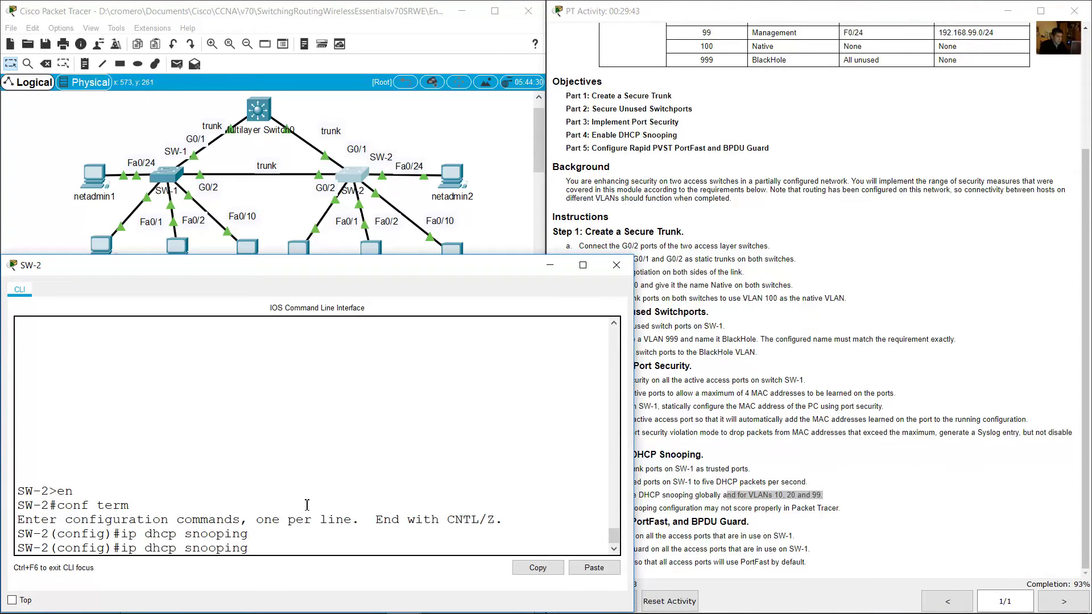
pyautogui.write('vlan 10,20,99')
pyautogui.press('Return')
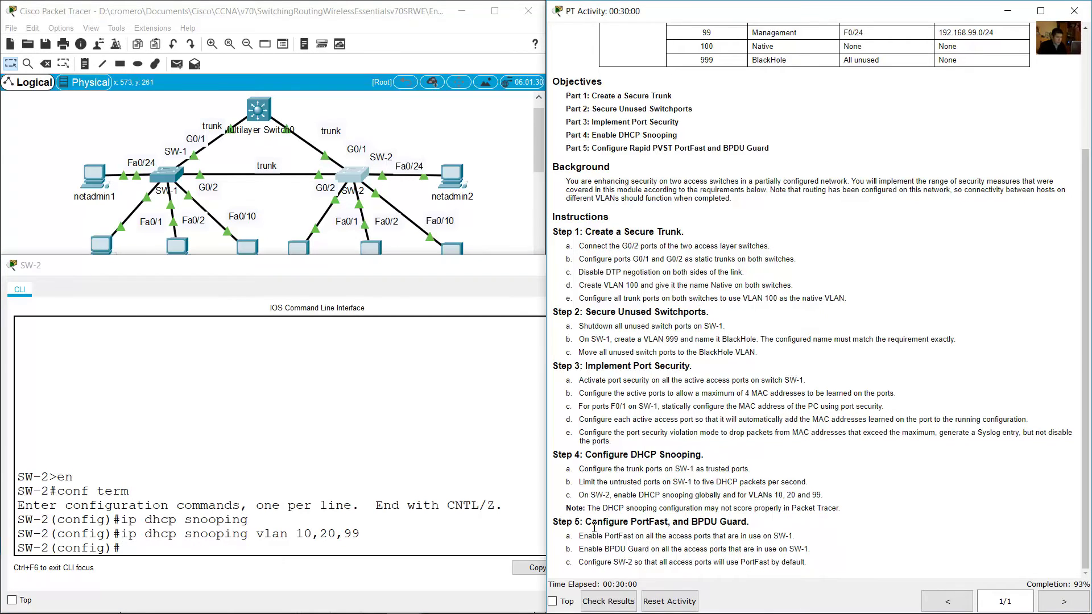
# Step: Read the Step 5 PortFast requirement and identify the access ports in use on SW-1 in the topology
pyautogui.moveTo(594, 526); pyautogui.dragTo(757, 525)
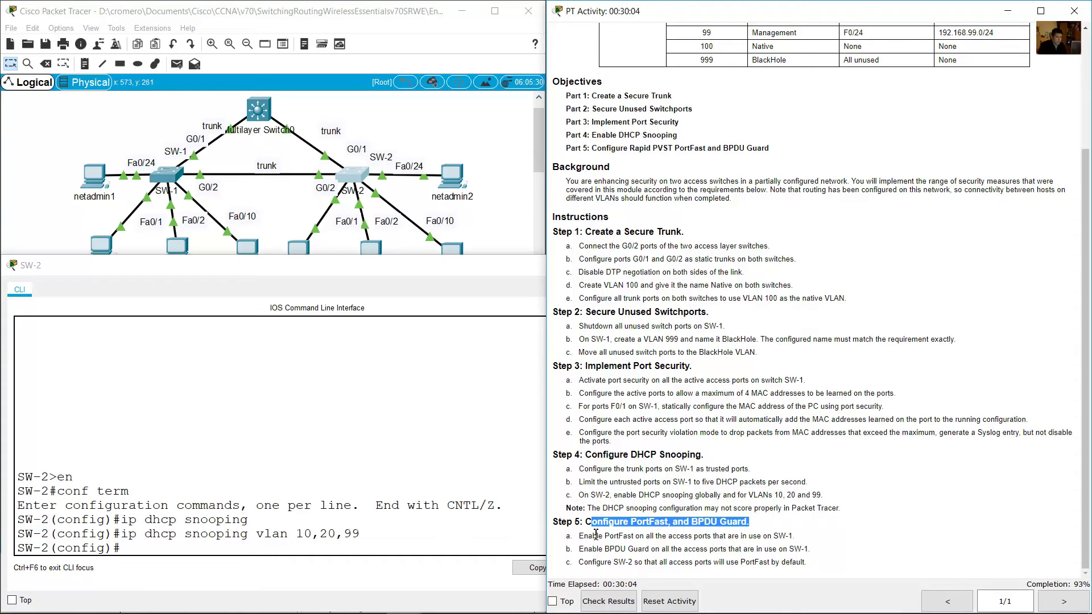
pyautogui.moveTo(579, 539); pyautogui.dragTo(802, 538)
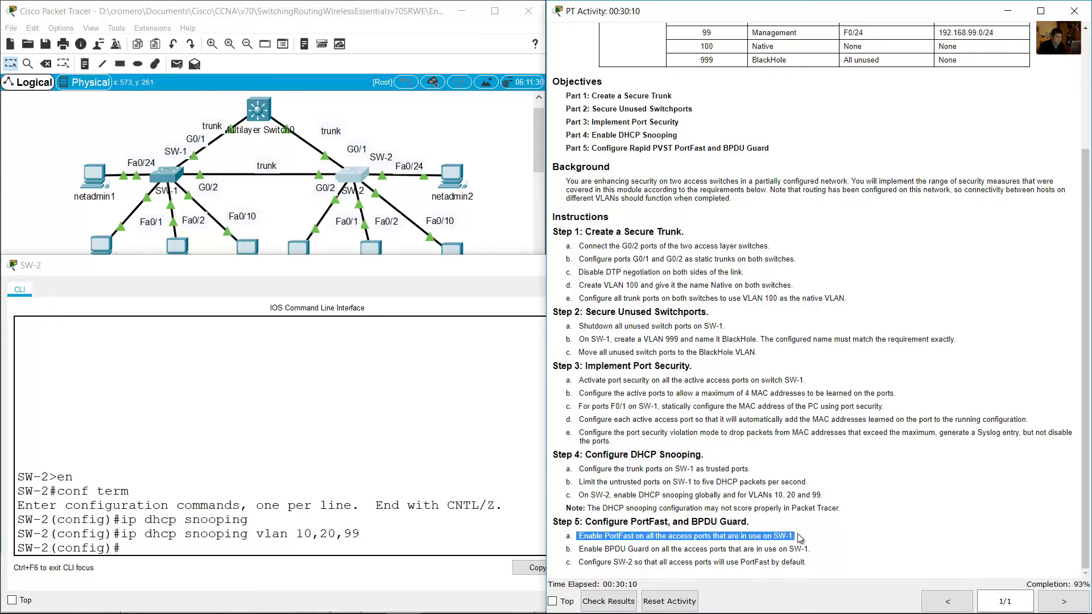
pyautogui.click(264, 197)
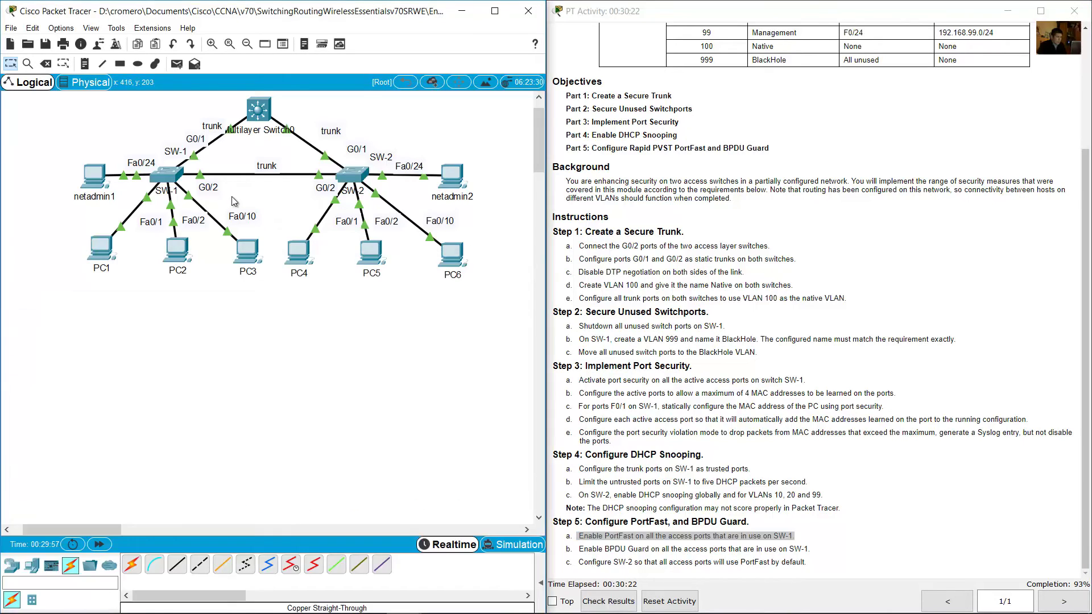
pyautogui.click(166, 175)
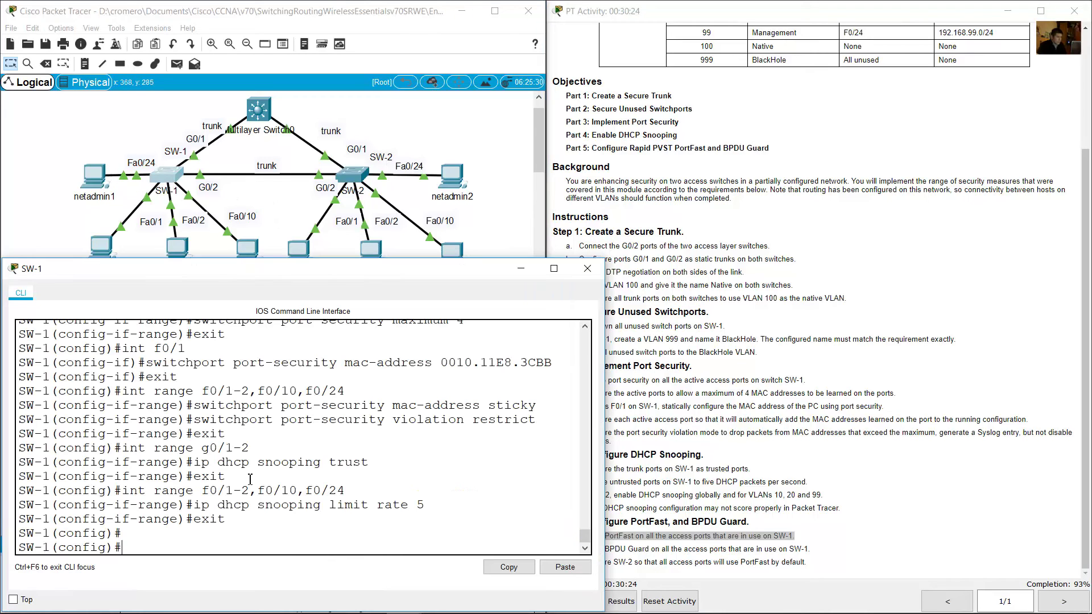
pyautogui.moveTo(654, 537); pyautogui.dragTo(742, 536)
pyautogui.click(154, 137)
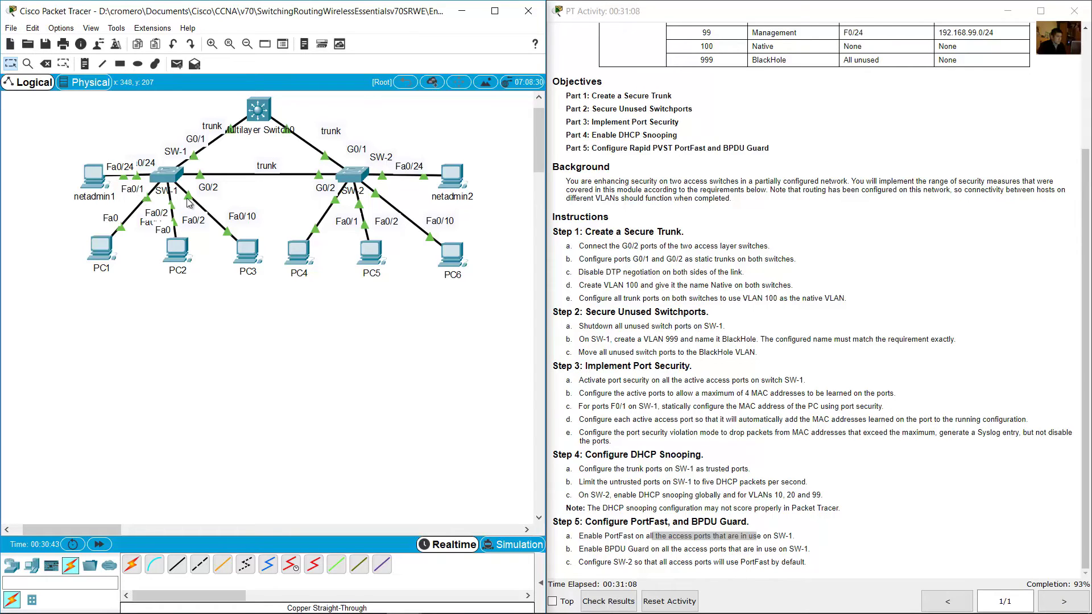
# Step: Open the SW-1 console and enter interface range configuration for its in-use access ports with int range f0/1-2,f0/10,f0/24
pyautogui.click(175, 179)
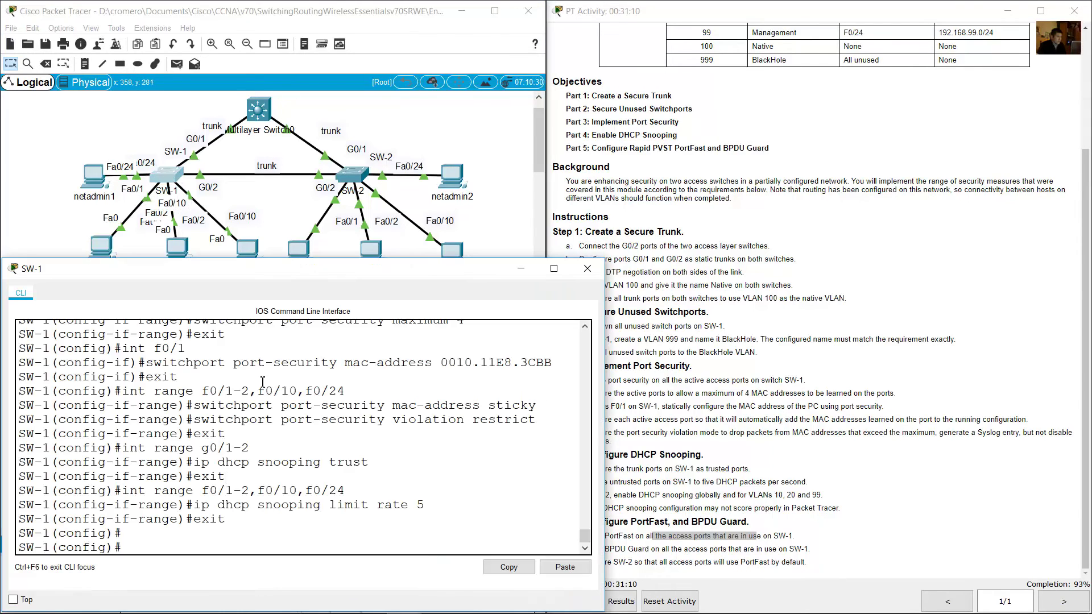
pyautogui.click(356, 453)
pyautogui.press('Up')
pyautogui.press('Up')
pyautogui.press('Up')
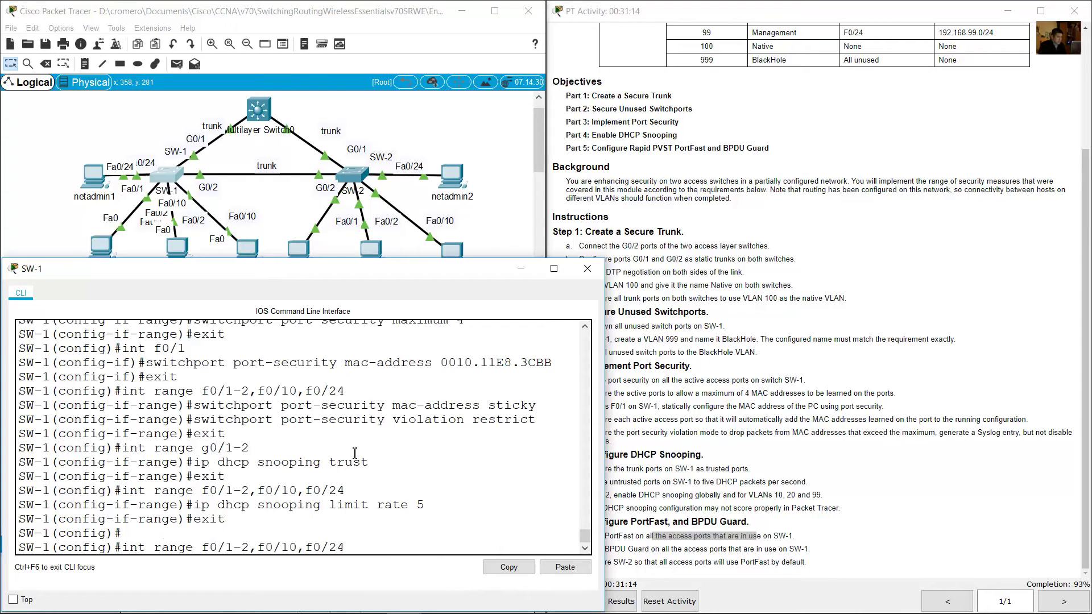
pyautogui.press('Left')
pyautogui.doubleClick(127, 549)
pyautogui.moveTo(209, 547); pyautogui.dragTo(345, 547)
pyautogui.click(365, 547)
pyautogui.press('Return')
# Step: Enable PortFast on the selected SW-1 access ports with spanning-tree portfast
pyautogui.click(762, 547)
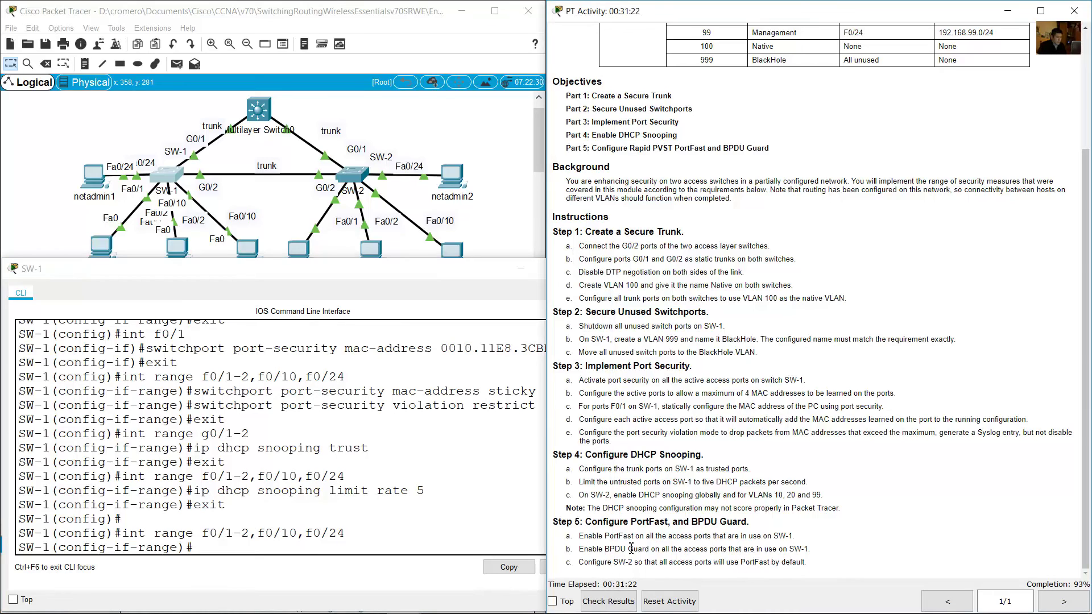
pyautogui.moveTo(606, 535); pyautogui.dragTo(676, 540)
pyautogui.moveTo(597, 537); pyautogui.dragTo(646, 537)
pyautogui.click(336, 537)
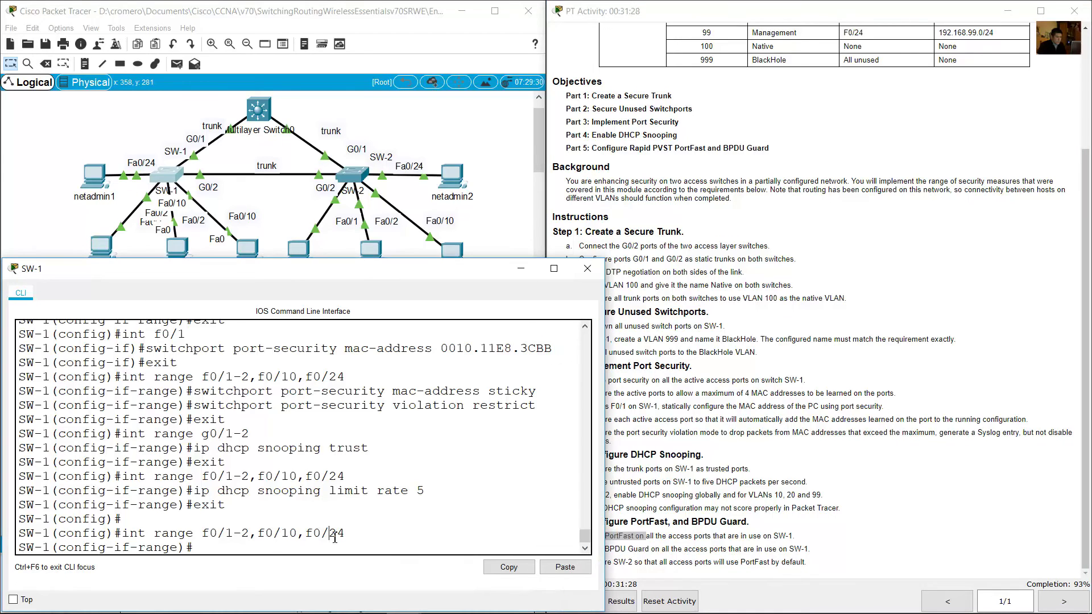
pyautogui.write('spanning-')
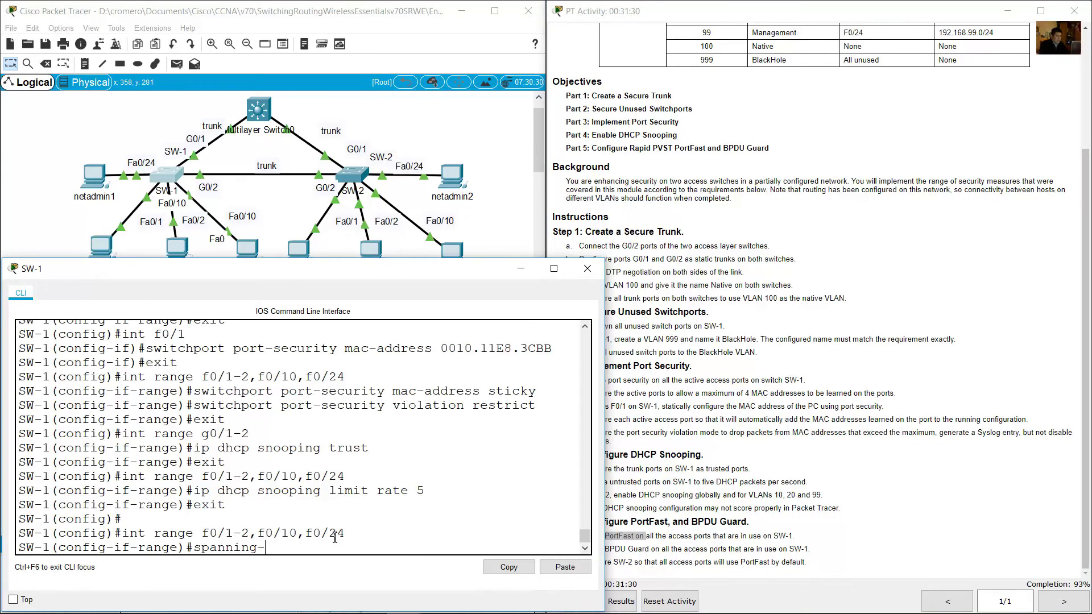
pyautogui.write('tree portfas')
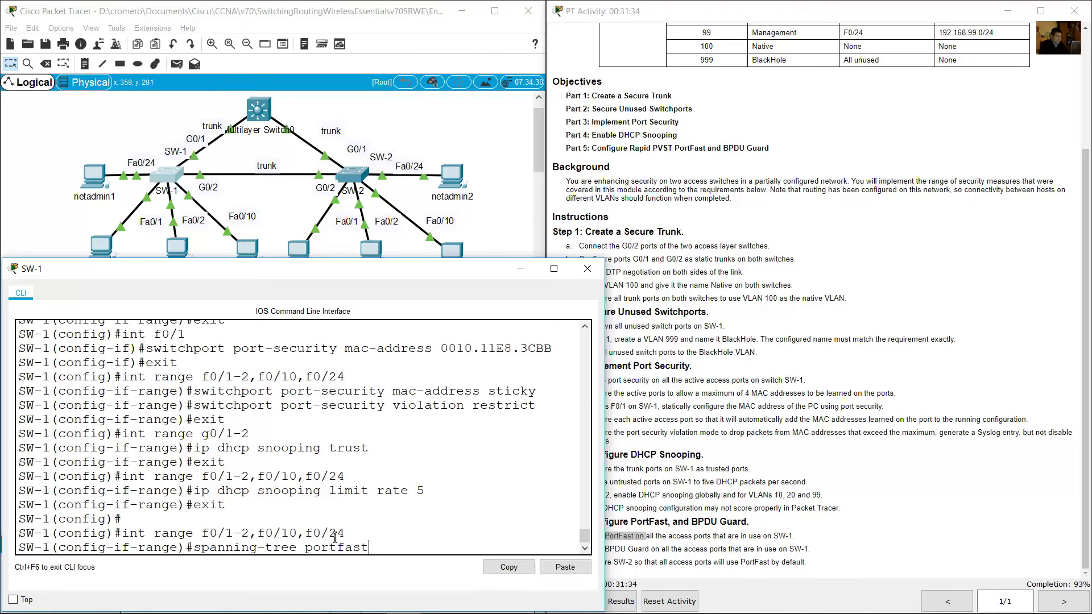
pyautogui.write('t')
pyautogui.press('Return')
pyautogui.press('Return')
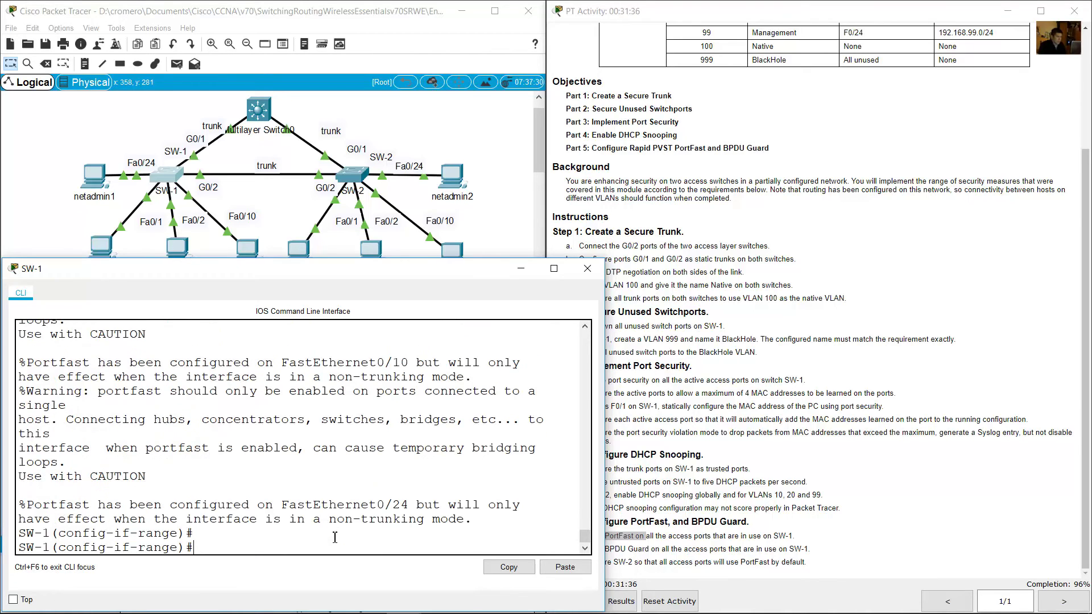
# Step: Review the PortFast commands and the resulting console output for each access port on SW-1
pyautogui.scroll(10, 317, 538)
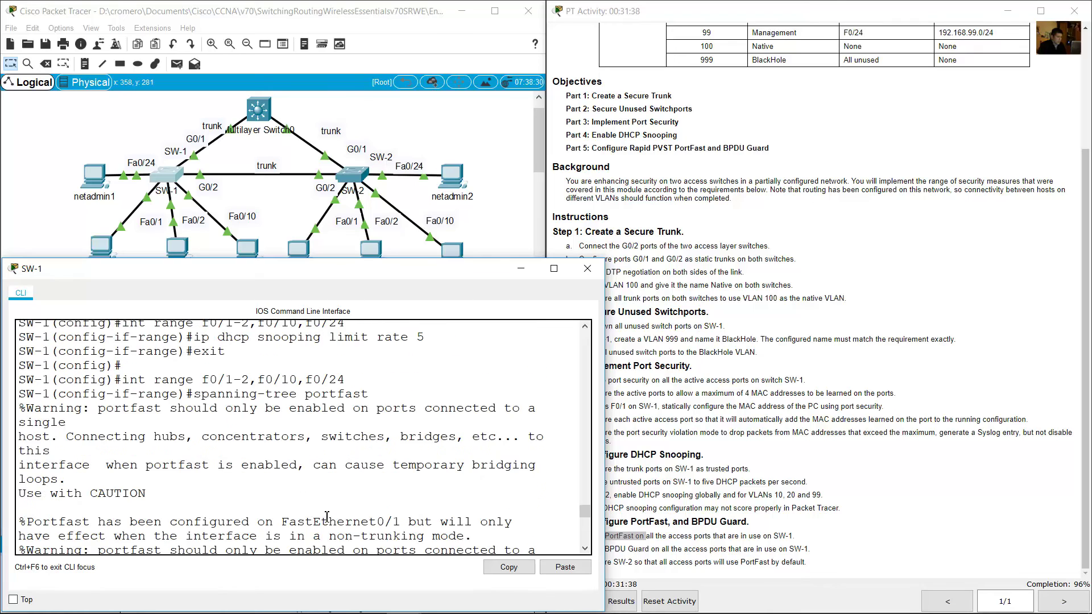
pyautogui.moveTo(326, 412); pyautogui.dragTo(345, 414)
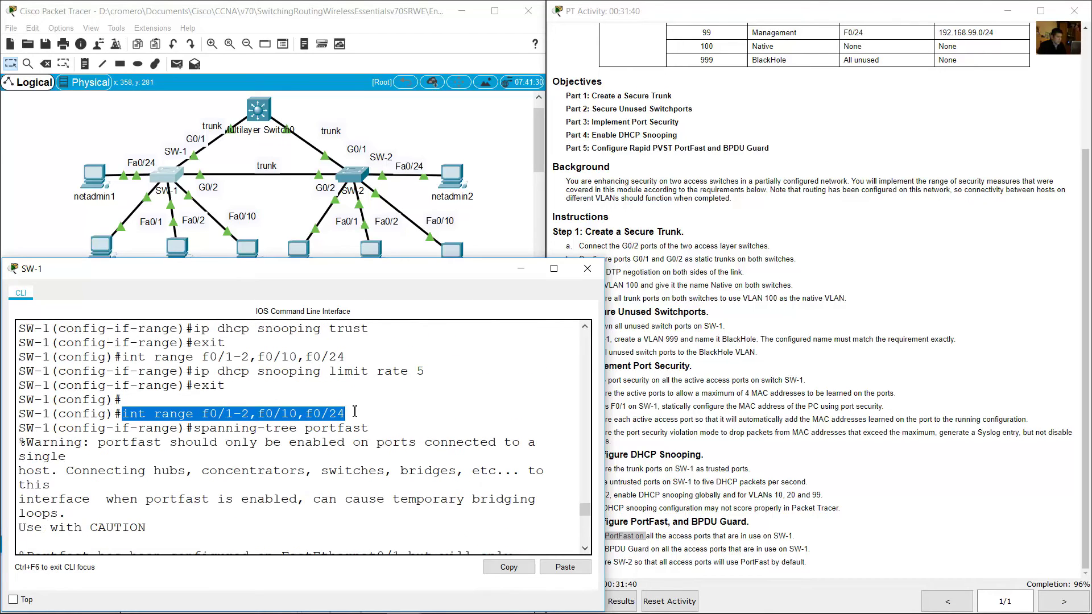
pyautogui.moveTo(202, 428); pyautogui.dragTo(373, 431)
pyautogui.scroll(-2, 373, 431)
pyautogui.moveTo(20, 388); pyautogui.dragTo(329, 494)
pyautogui.scroll(-3, 321, 495)
pyautogui.scroll(-4, 322, 487)
pyautogui.scroll(-2, 329, 494)
pyautogui.moveTo(259, 421); pyautogui.dragTo(317, 484)
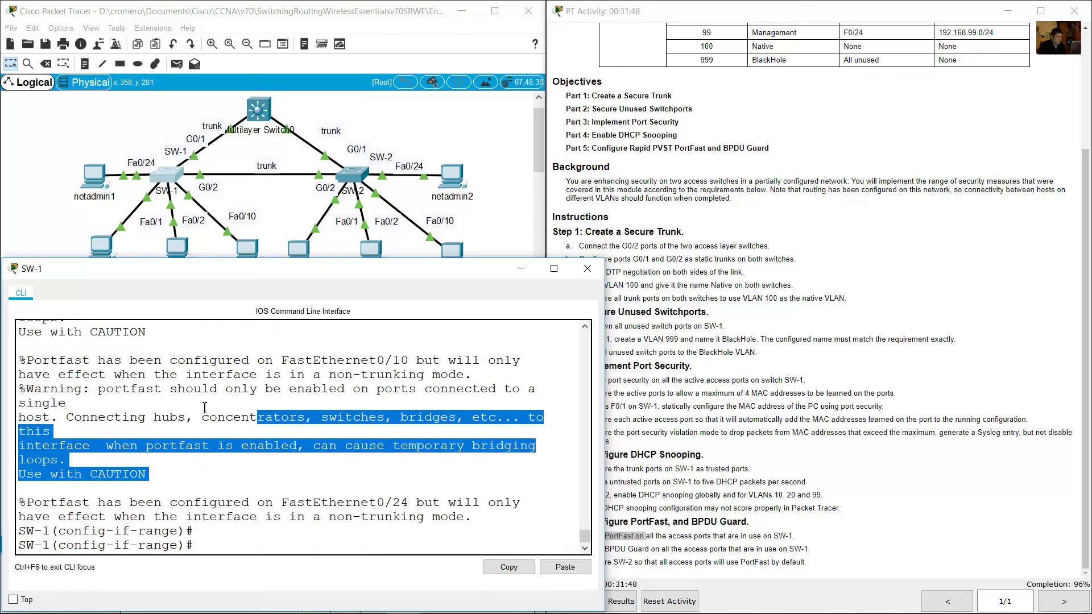
pyautogui.moveTo(186, 374); pyautogui.dragTo(317, 484)
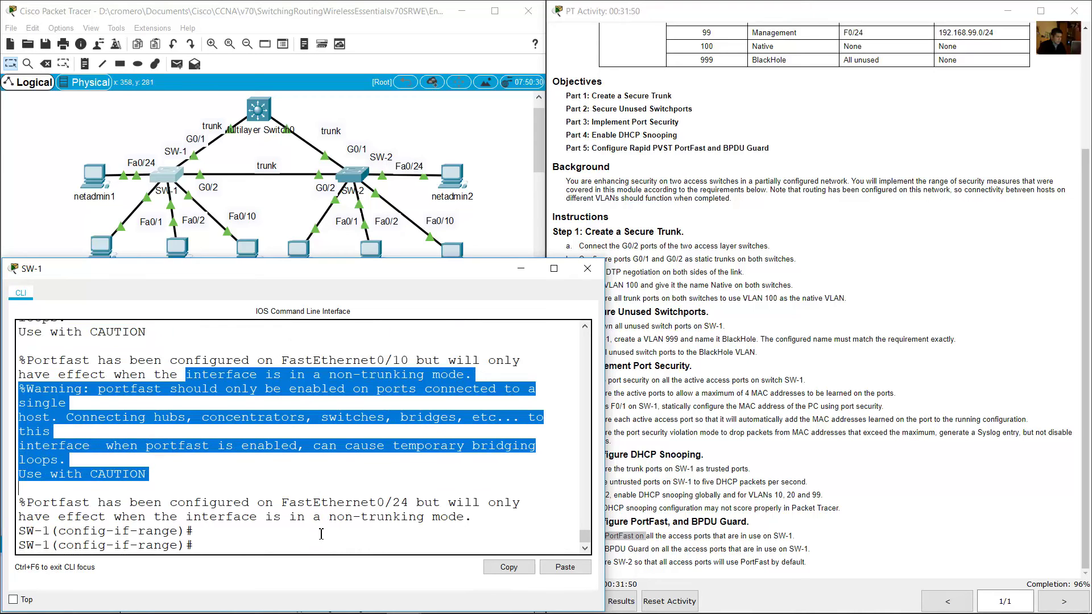
# Step: Read the BPDU Guard requirement in Step 5 and enable it on the SW-1 access port range with spanning-tree bpduguard enable
pyautogui.click(726, 532)
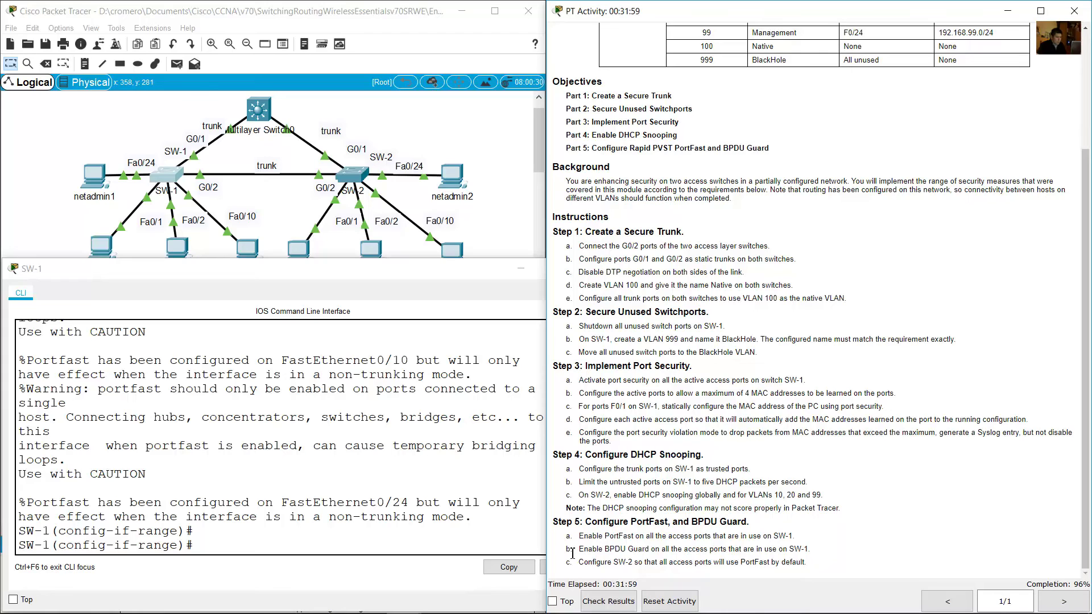
pyautogui.moveTo(579, 550); pyautogui.dragTo(813, 549)
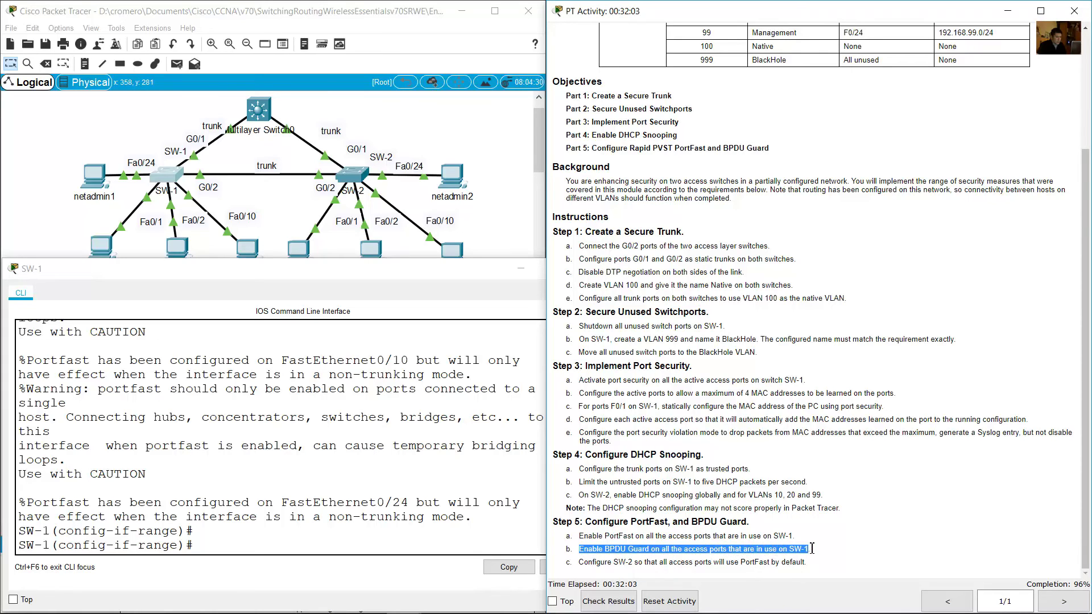
pyautogui.click(395, 501)
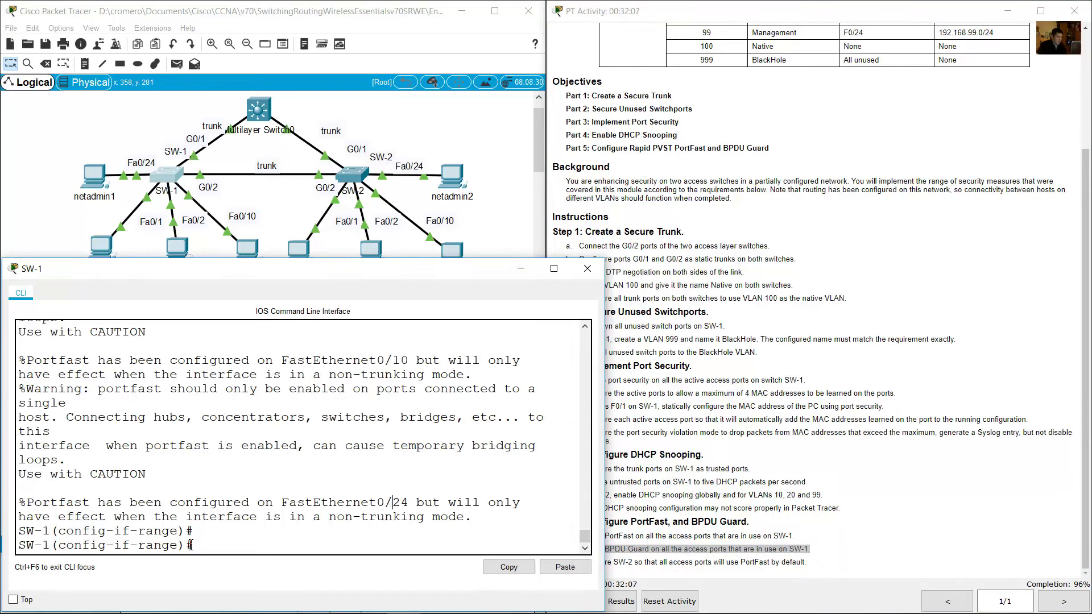
pyautogui.moveTo(191, 545); pyautogui.dragTo(19, 545)
pyautogui.click(272, 541)
pyautogui.write('spanning-tree portfast')
pyautogui.press('BackSpace')
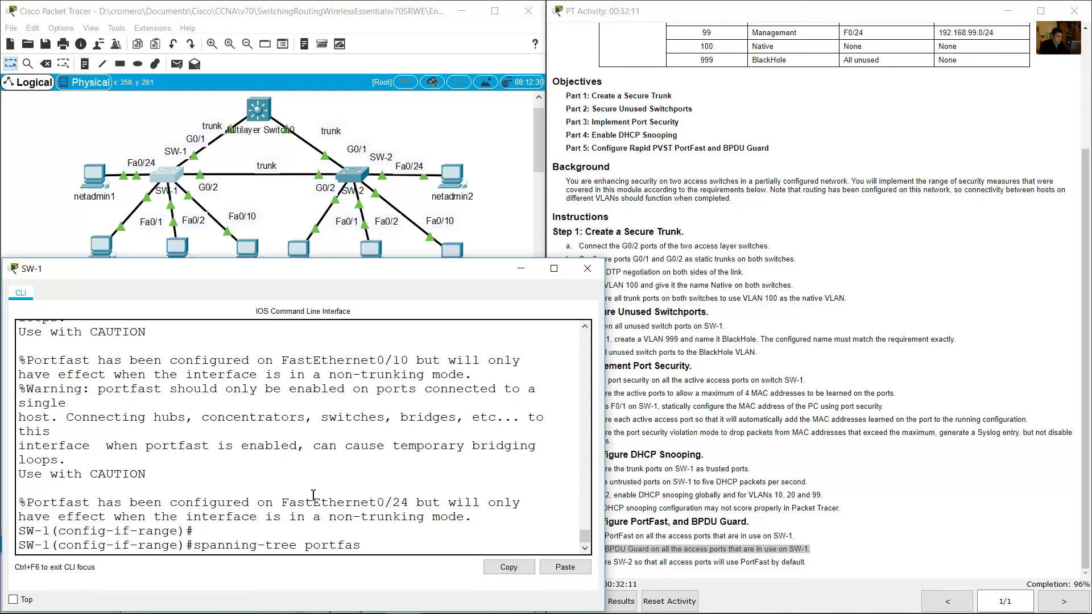
pyautogui.press('BackSpace')
pyautogui.press('BackSpace')
pyautogui.press('BackSpace')
pyautogui.press('BackSpace')
pyautogui.press('BackSpace')
pyautogui.press('BackSpace')
pyautogui.write('bpduguard enab')
pyautogui.press('Return')
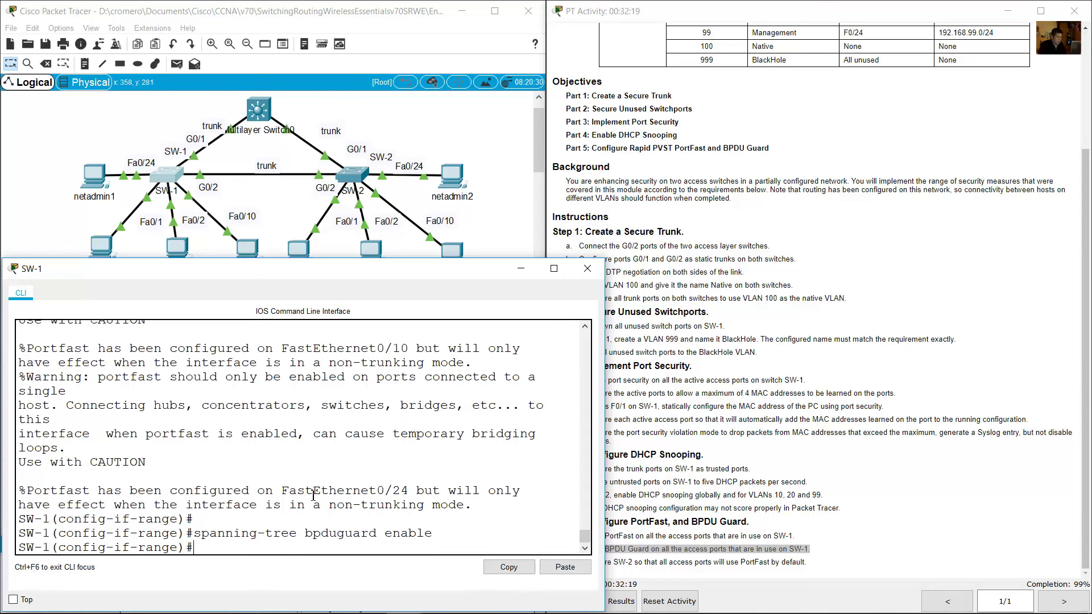
# Step: Exit the SW-1 interface range back to global configuration mode
pyautogui.click(749, 458)
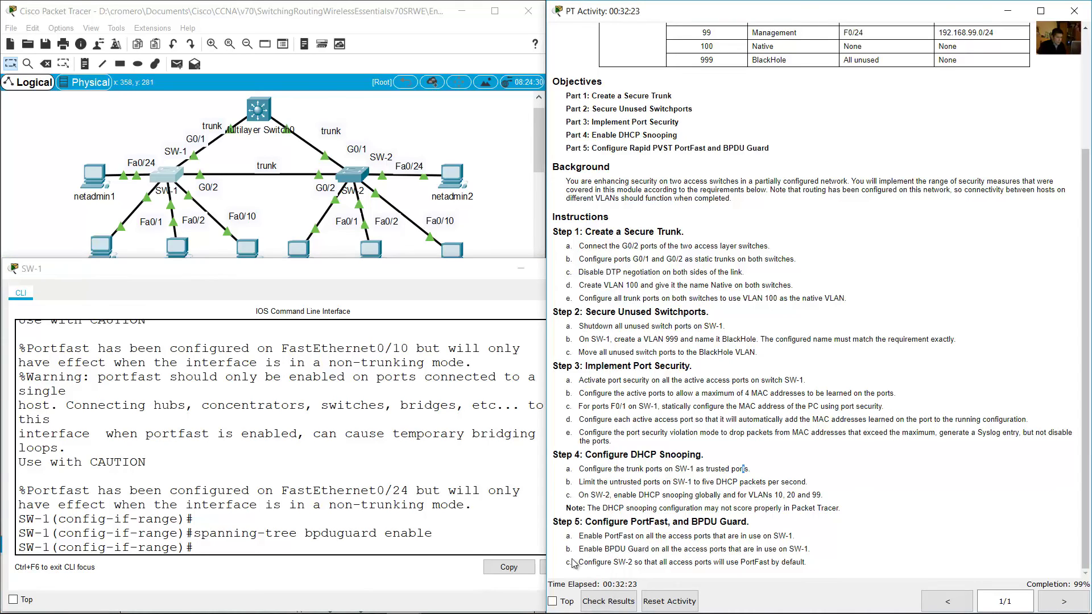
pyautogui.click(370, 547)
pyautogui.write('exit')
pyautogui.press('Return')
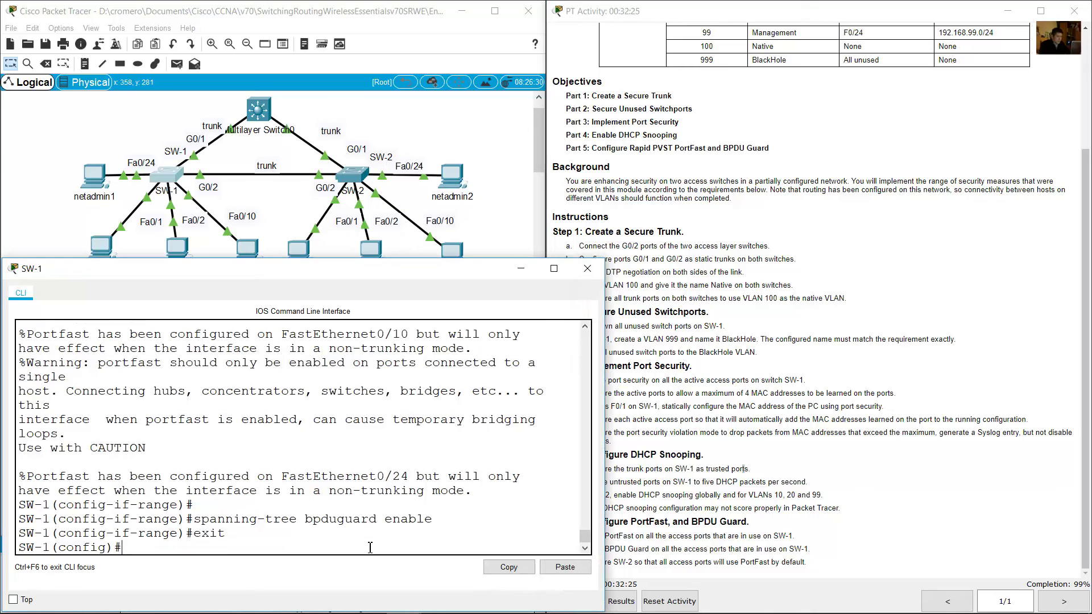
# Step: Read Step 5c and make PortFast the default for all SW-2 access ports with spanning-tree portfast default
pyautogui.click(613, 549)
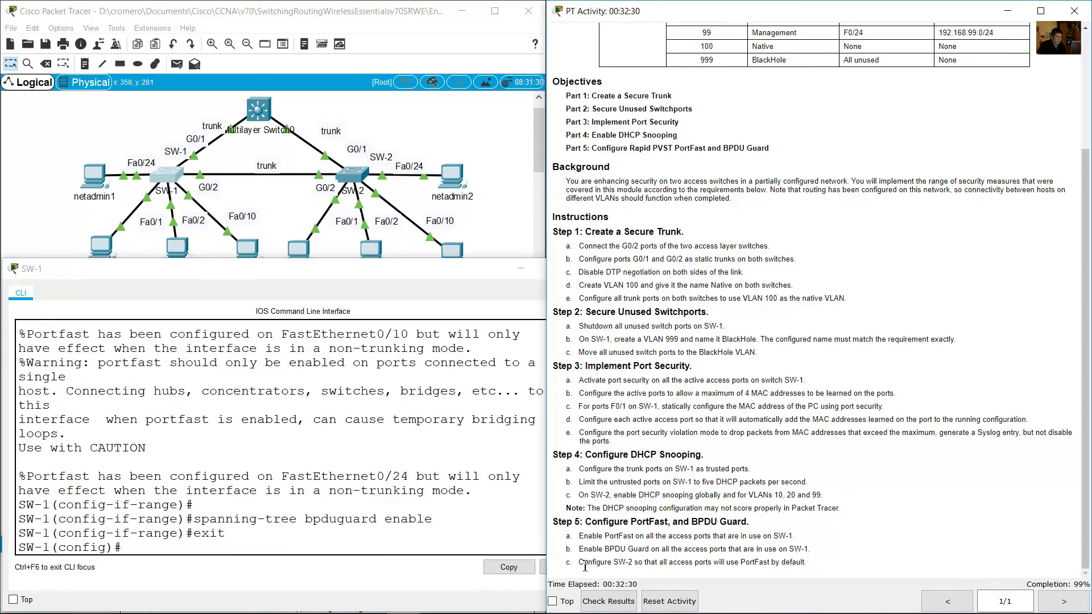
pyautogui.moveTo(580, 563); pyautogui.dragTo(807, 557)
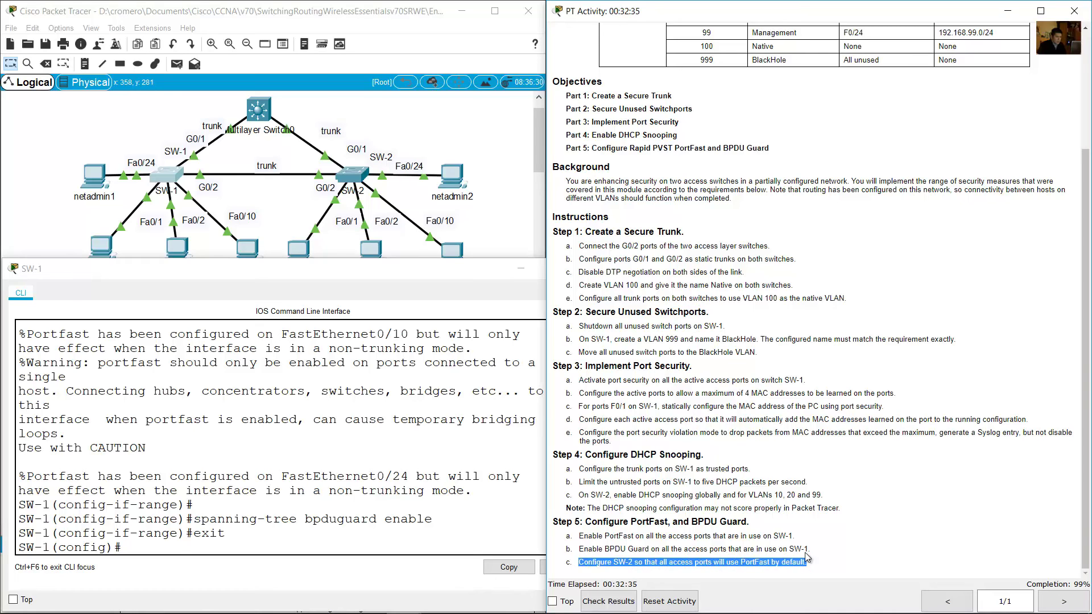
pyautogui.click(406, 105)
pyautogui.click(359, 178)
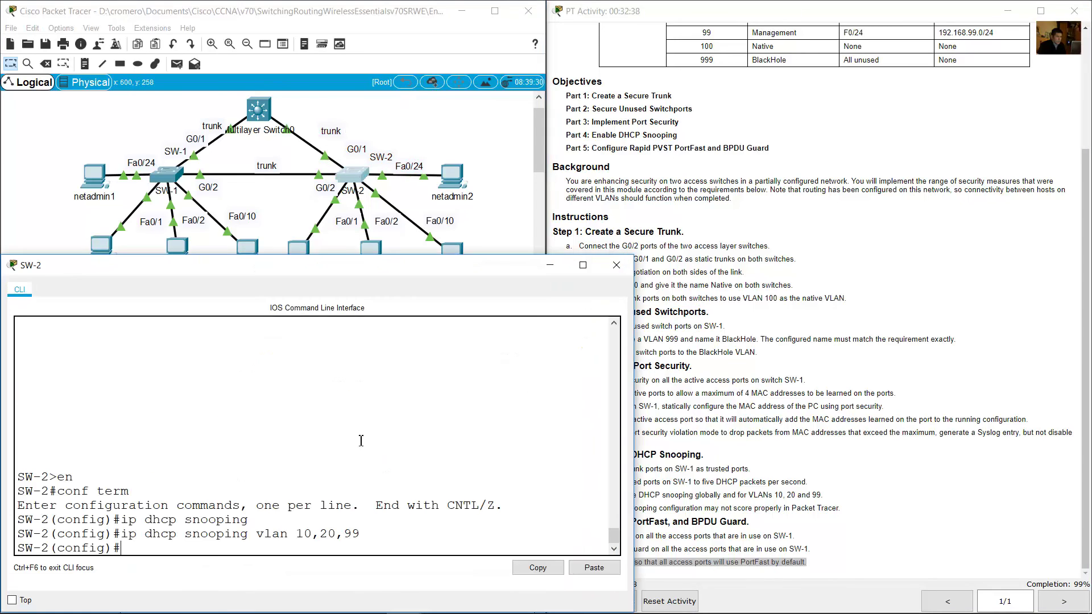
pyautogui.click(377, 534)
pyautogui.write('spanning-tree po')
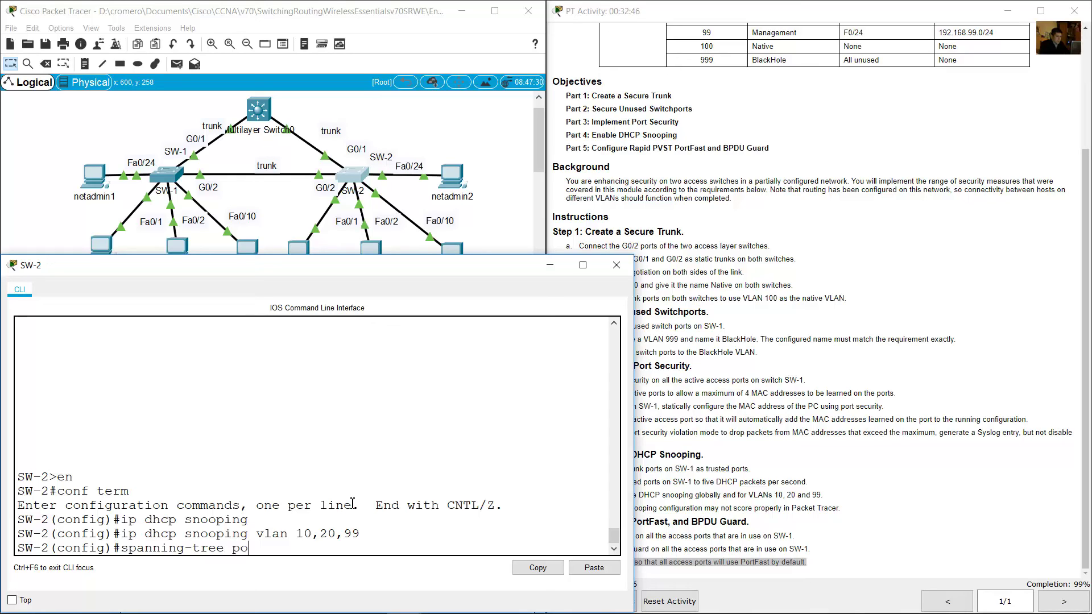
pyautogui.write('rtfast default')
pyautogui.press('Return')
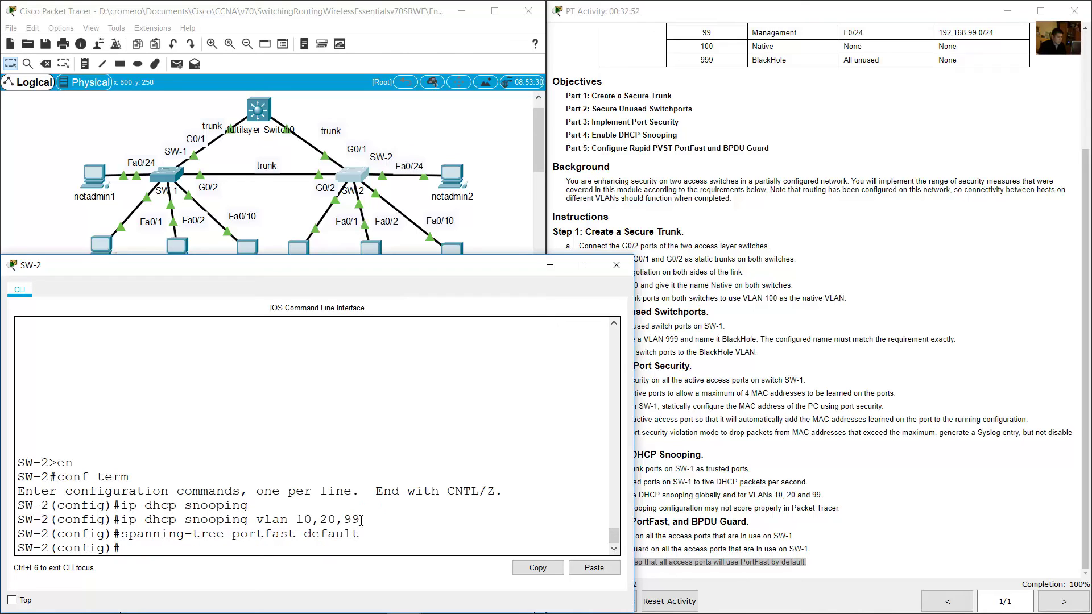
# Step: Review the default PortFast command against SW-2's access ports in the topology and minimize the SW-2 console window
pyautogui.moveTo(120, 533); pyautogui.dragTo(385, 539)
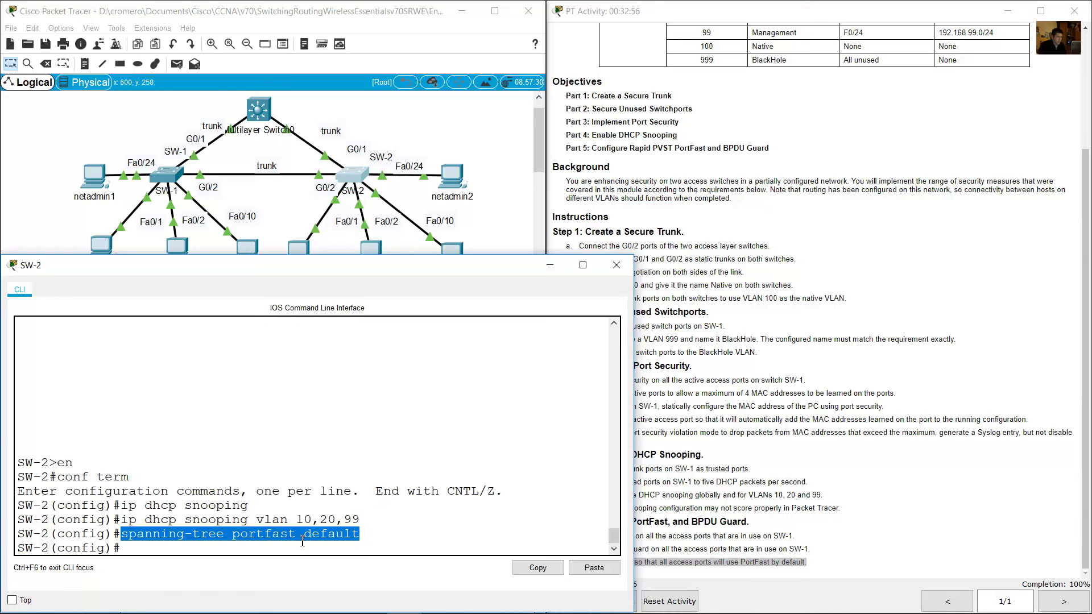
pyautogui.click(493, 182)
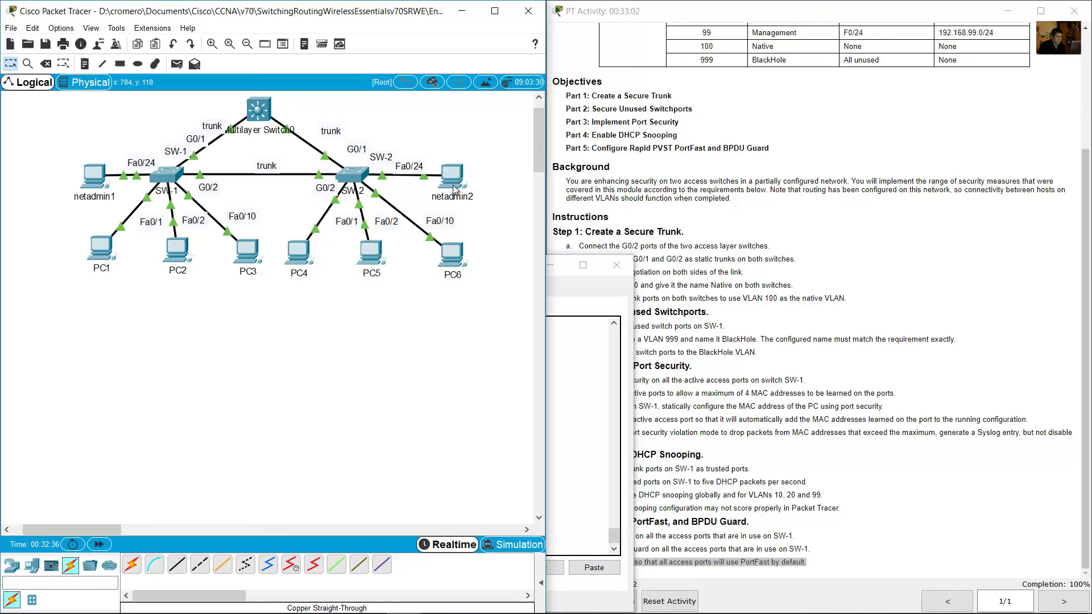
pyautogui.moveTo(488, 128); pyautogui.dragTo(382, 305)
pyautogui.click(570, 433)
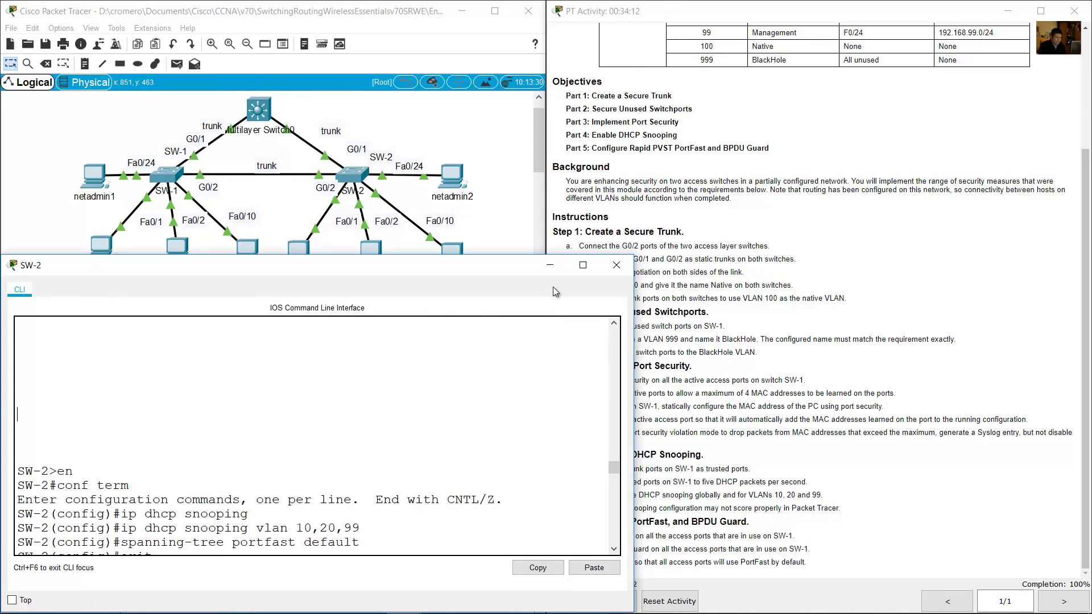
pyautogui.click(550, 267)
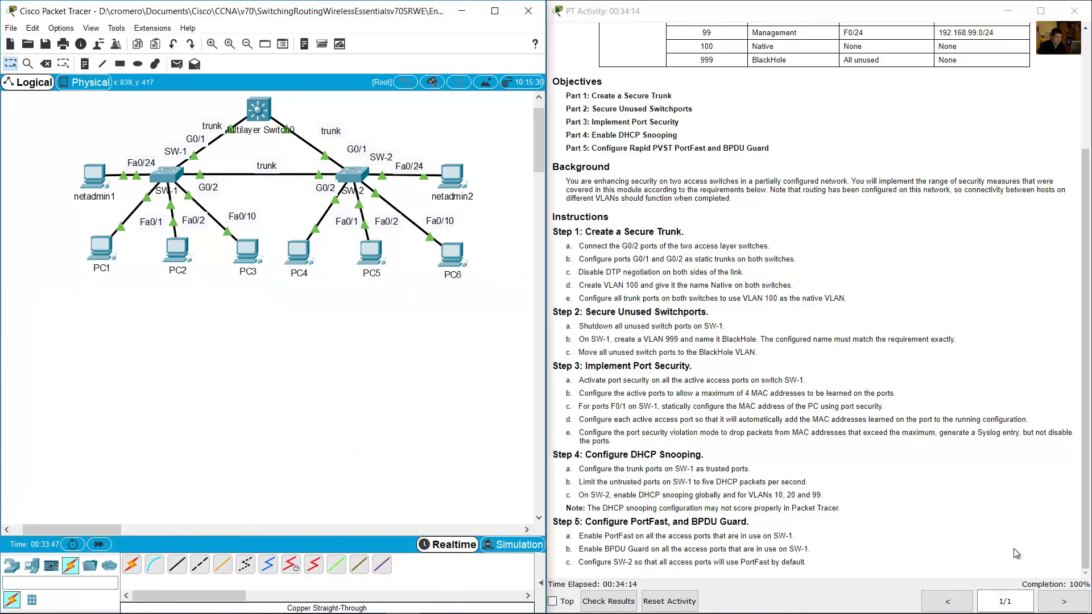